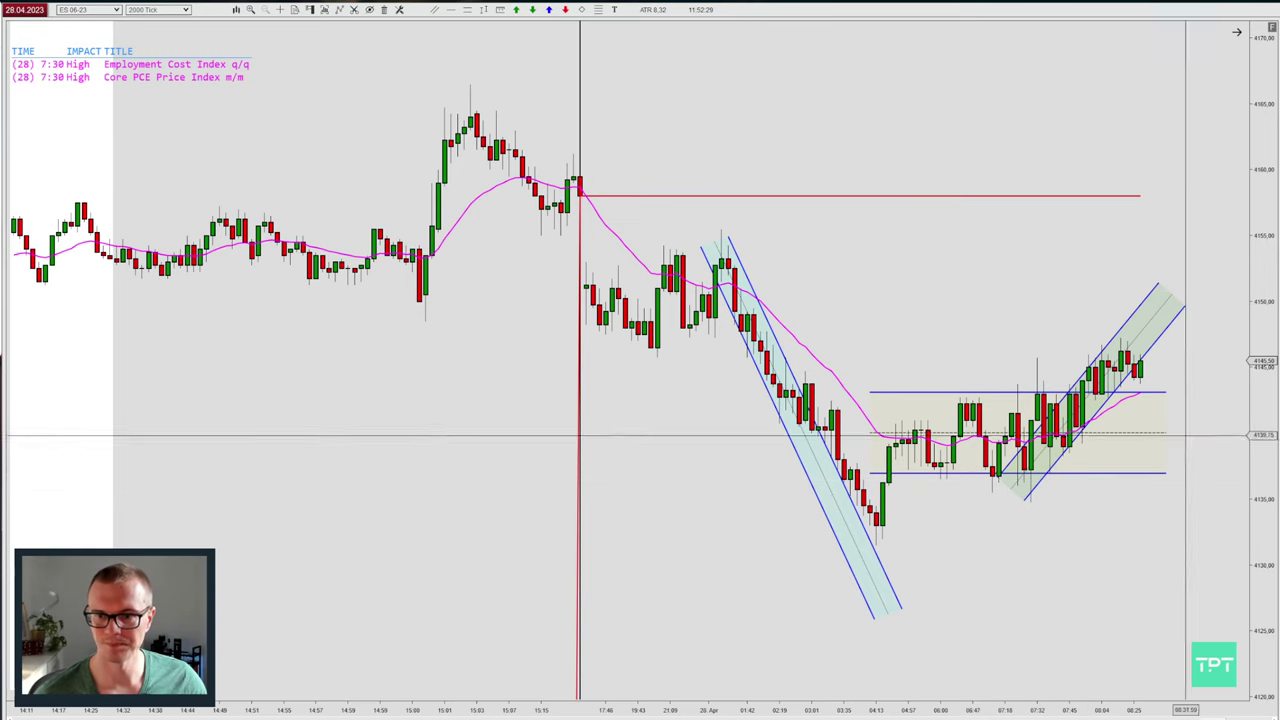
Refit the green rising channel so its lower line starts at the 07:32 low and its upper end rises more steeply.
scroll(1117, 531, "up", 4)
scroll(1150, 520, "down", 1)
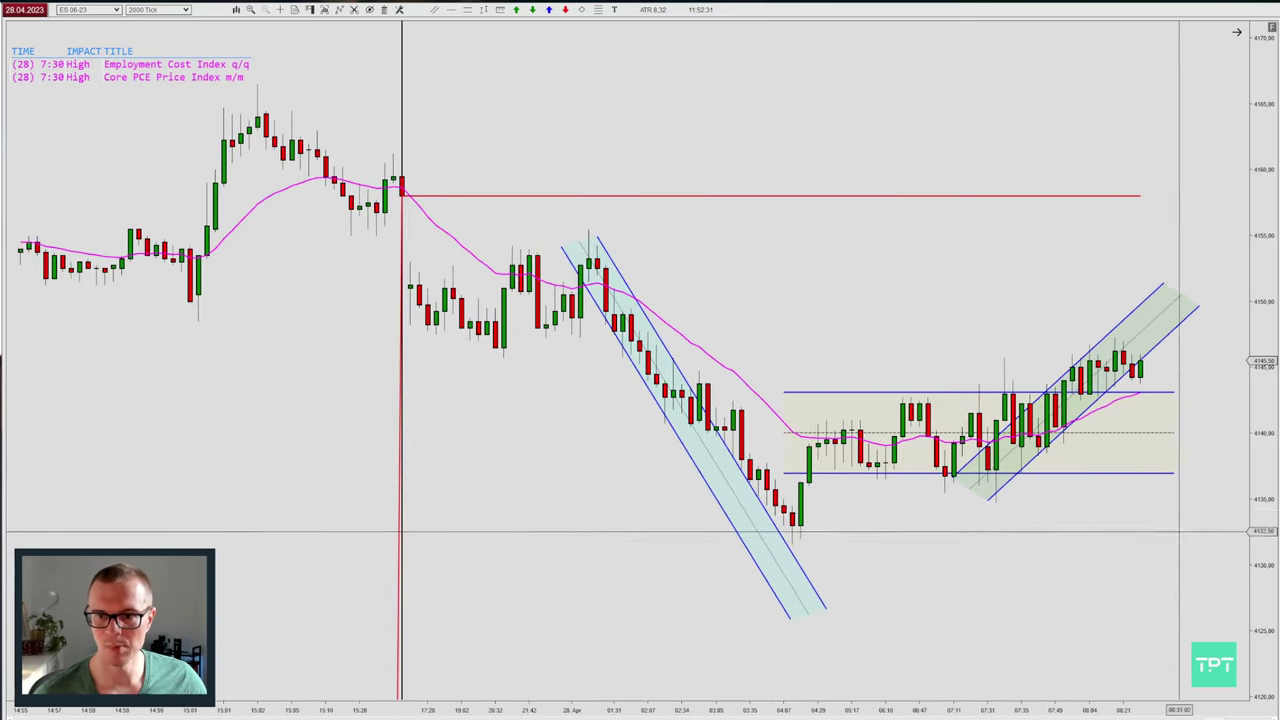
left_click_drag(1262, 488, 1262, 473)
scroll(1095, 538, "up", 1)
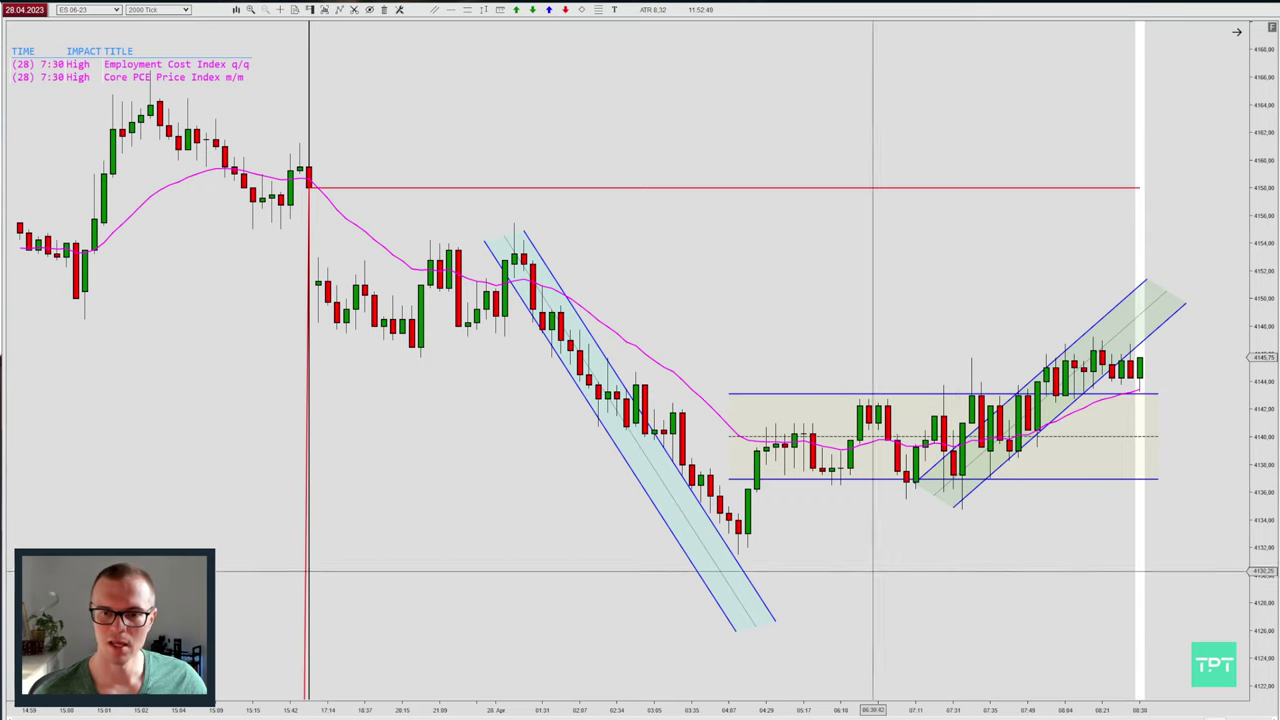
left_click_drag(956, 504, 965, 509)
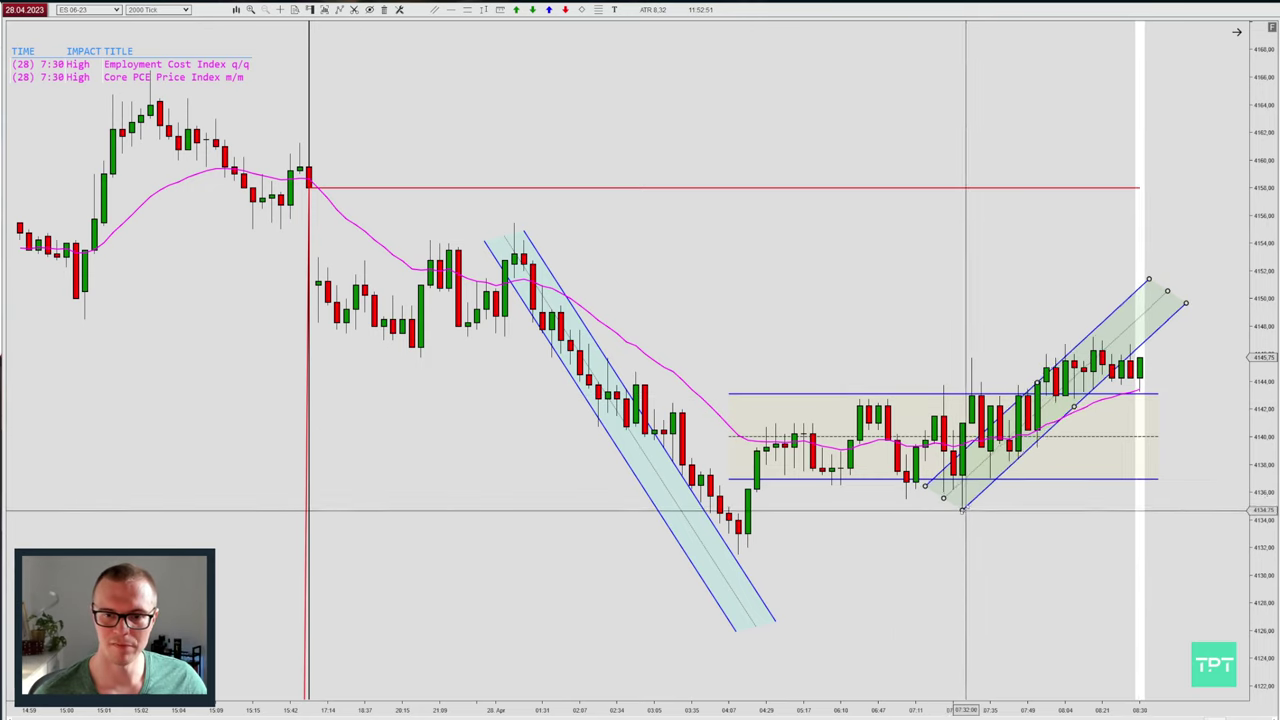
left_click_drag(1185, 305, 1177, 296)
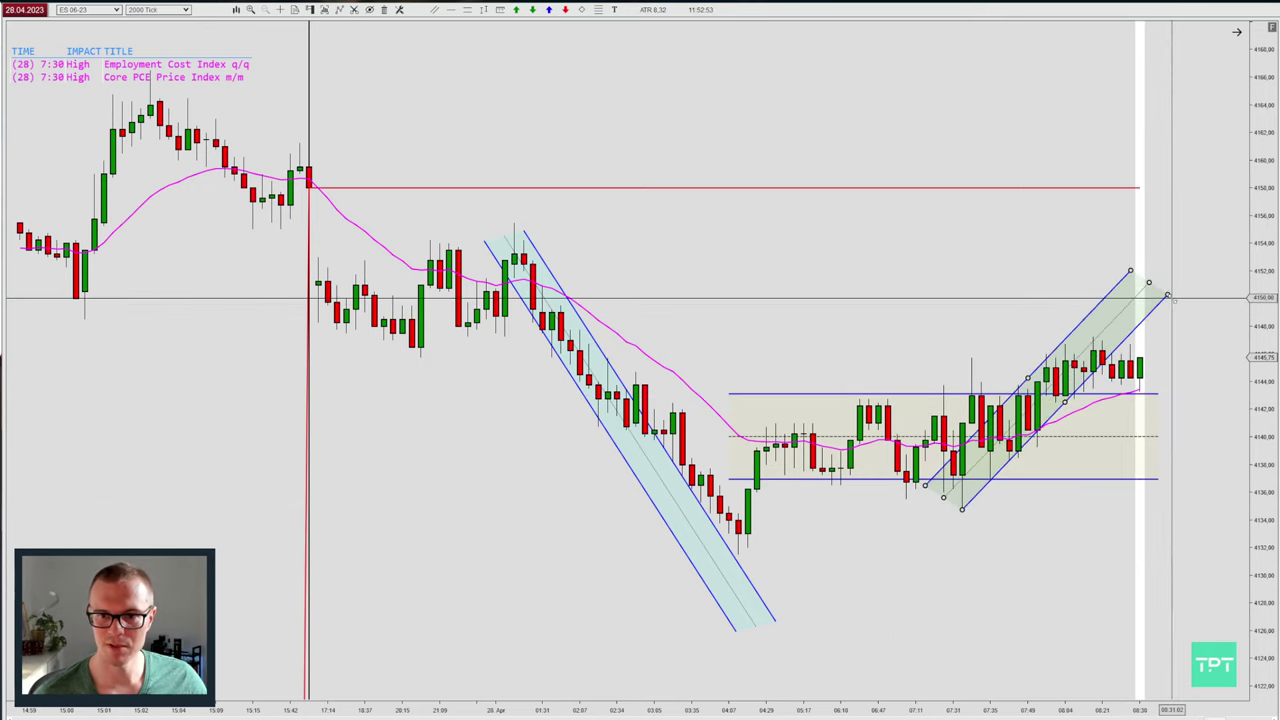
left_click_drag(926, 480, 926, 486)
left_click(904, 604)
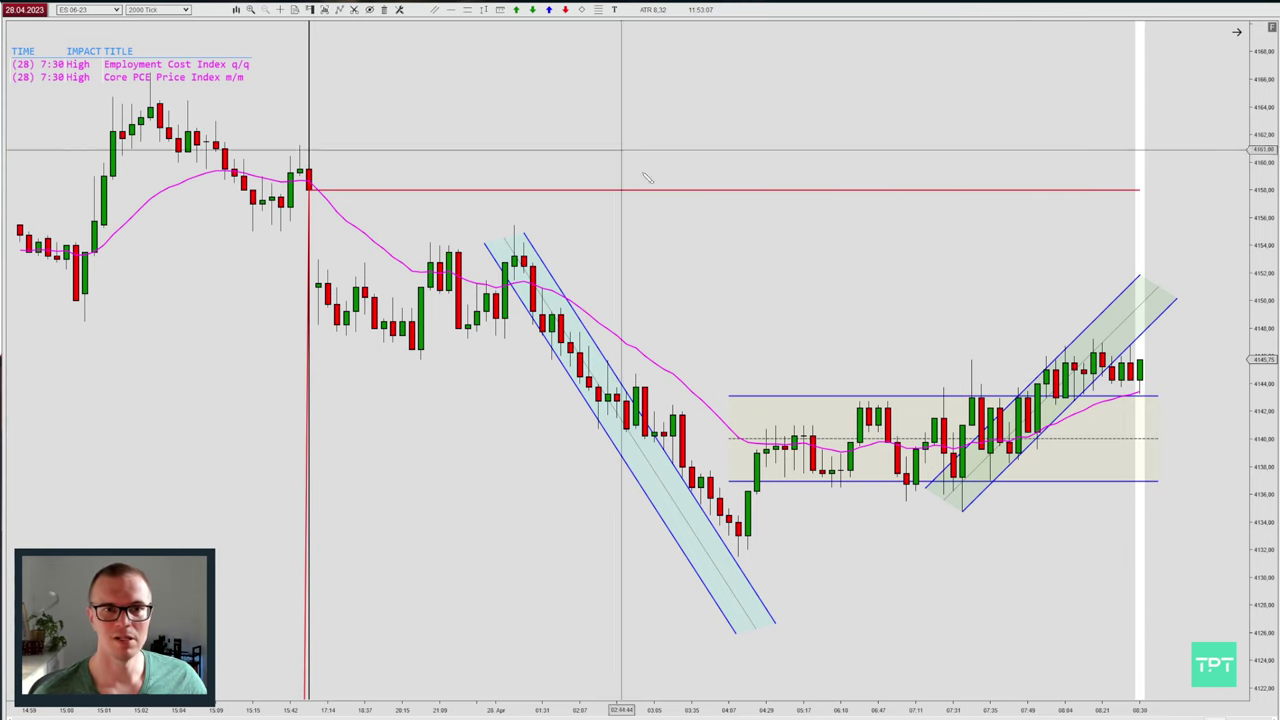
Mark the 08:30 bar with a green up arrow below it and add the label "2EL" underneath.
left_click(1139, 408)
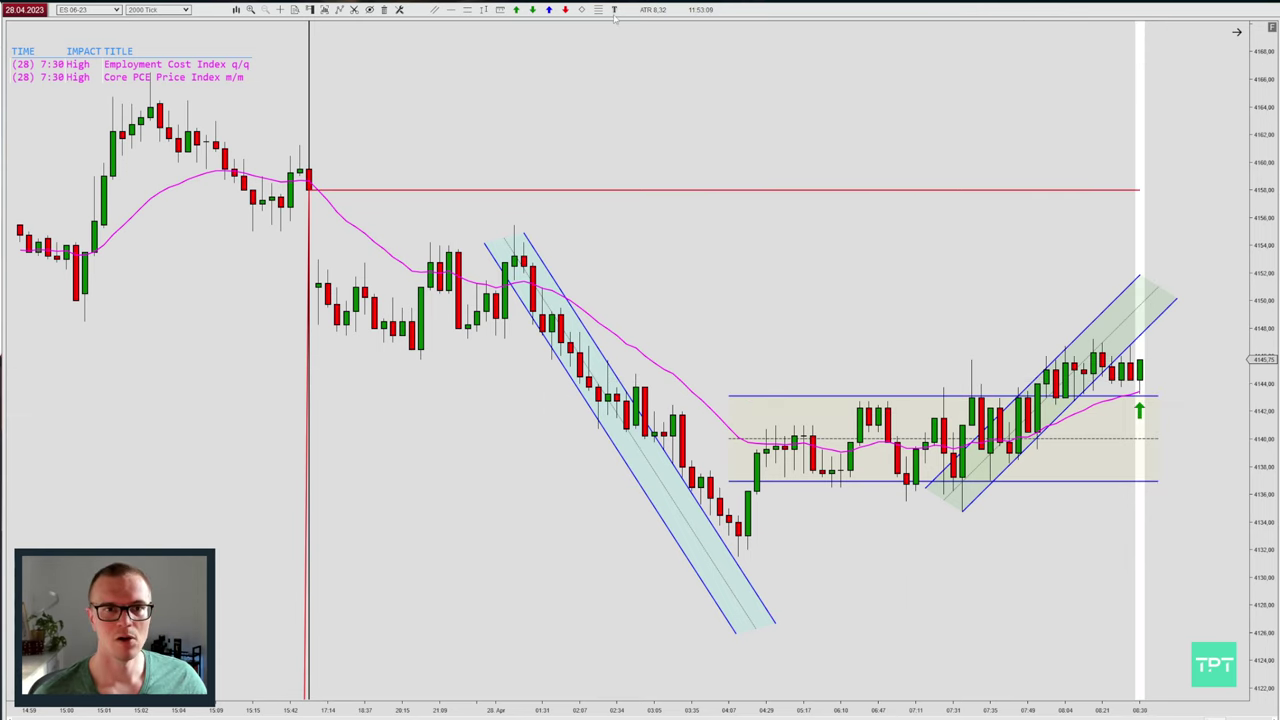
left_click(634, 39)
left_click(1137, 432)
Set the ES 06-23 data series to plot trade executions on the chart with text and markers.
scroll(1085, 545, "down", 5)
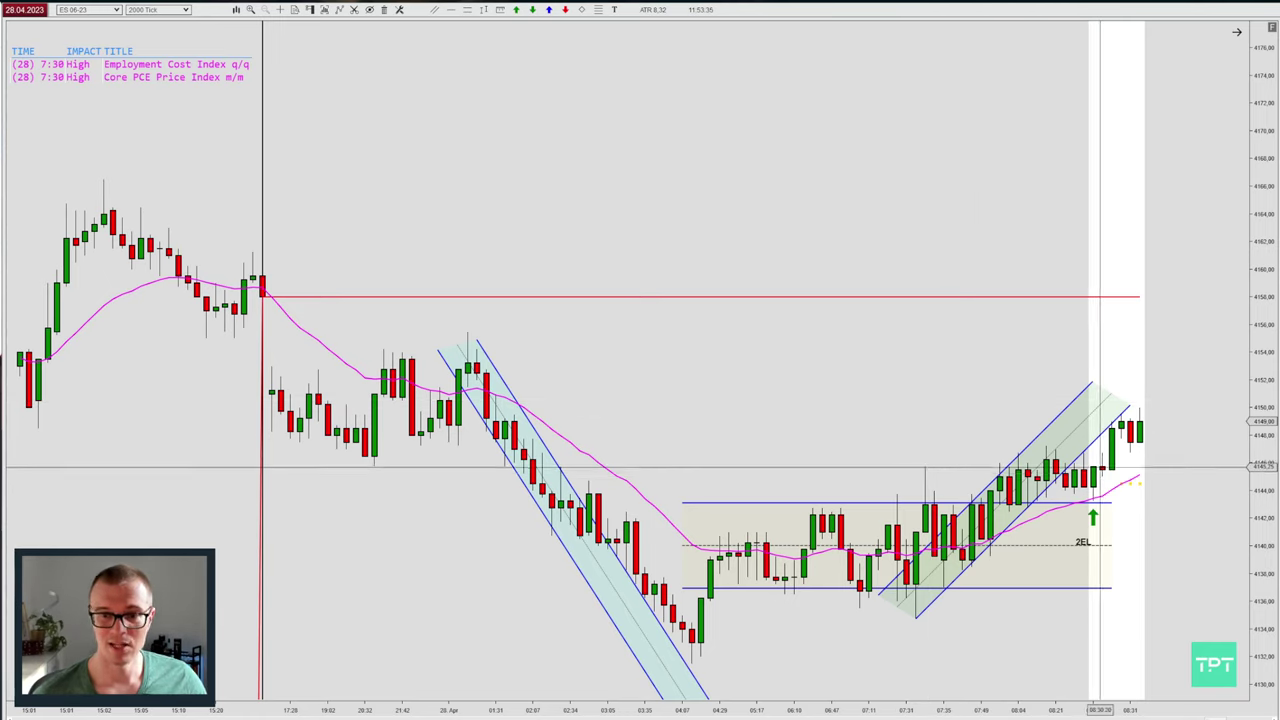
right_click(941, 377)
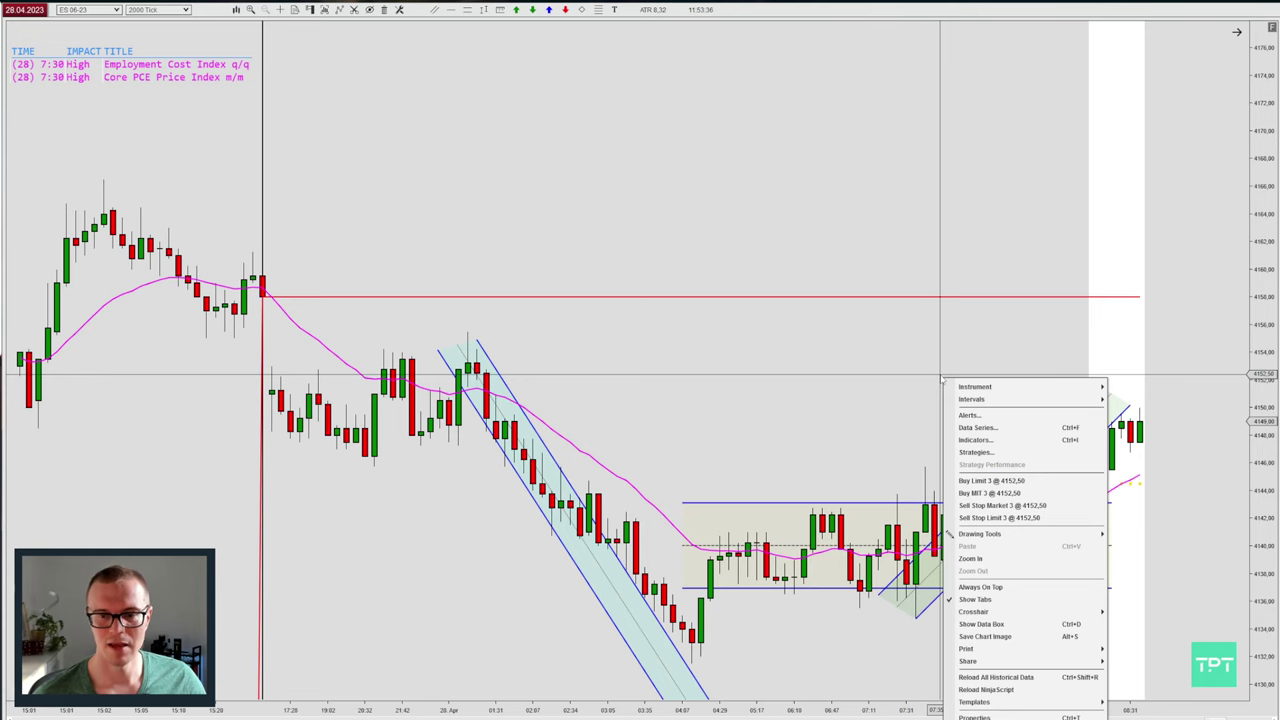
left_click(963, 431)
scroll(767, 495, "down", 5)
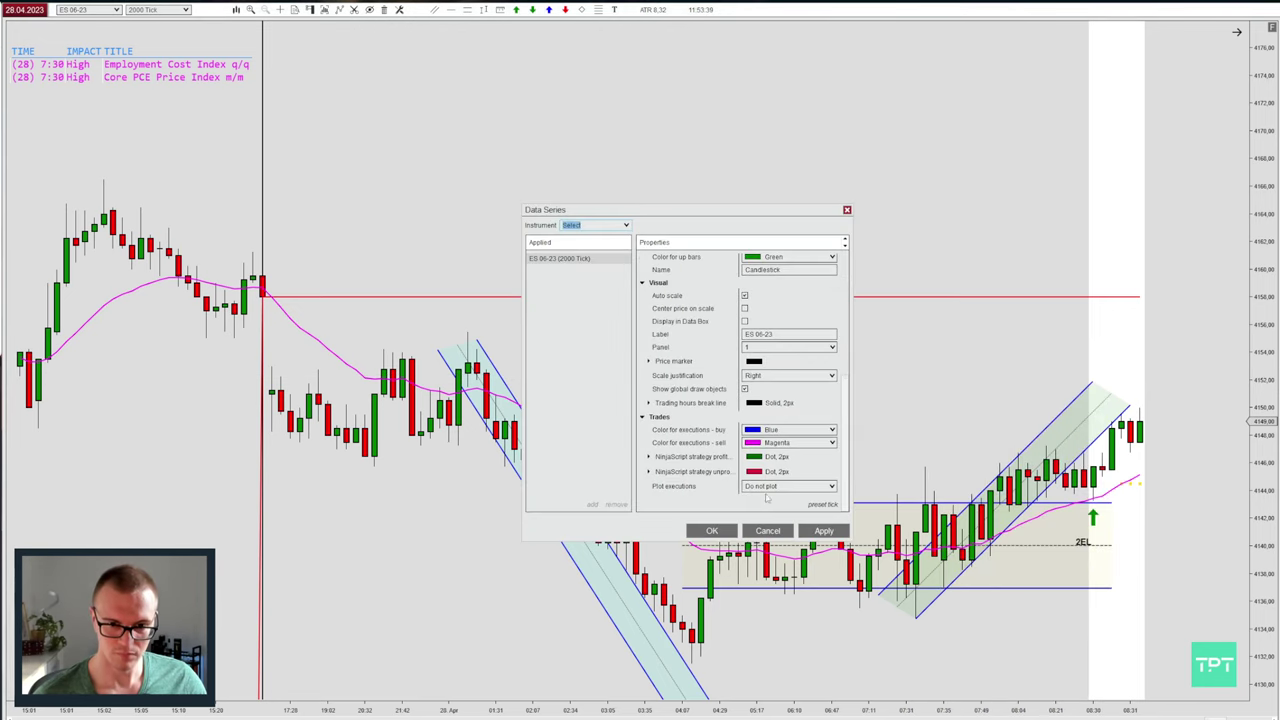
left_click(726, 533)
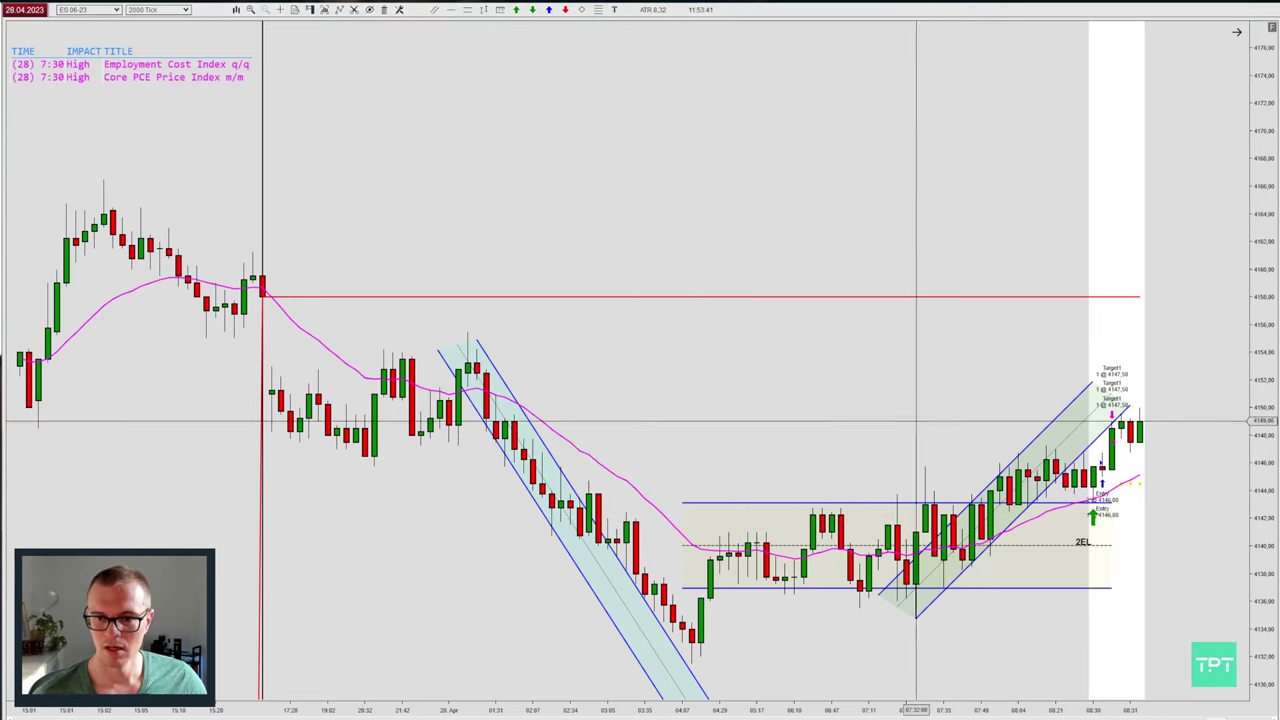
Draw a rising trend channel from the 07:31 swing low under the 08:30 pullback to beyond the latest bars.
key("ctrl+Up")
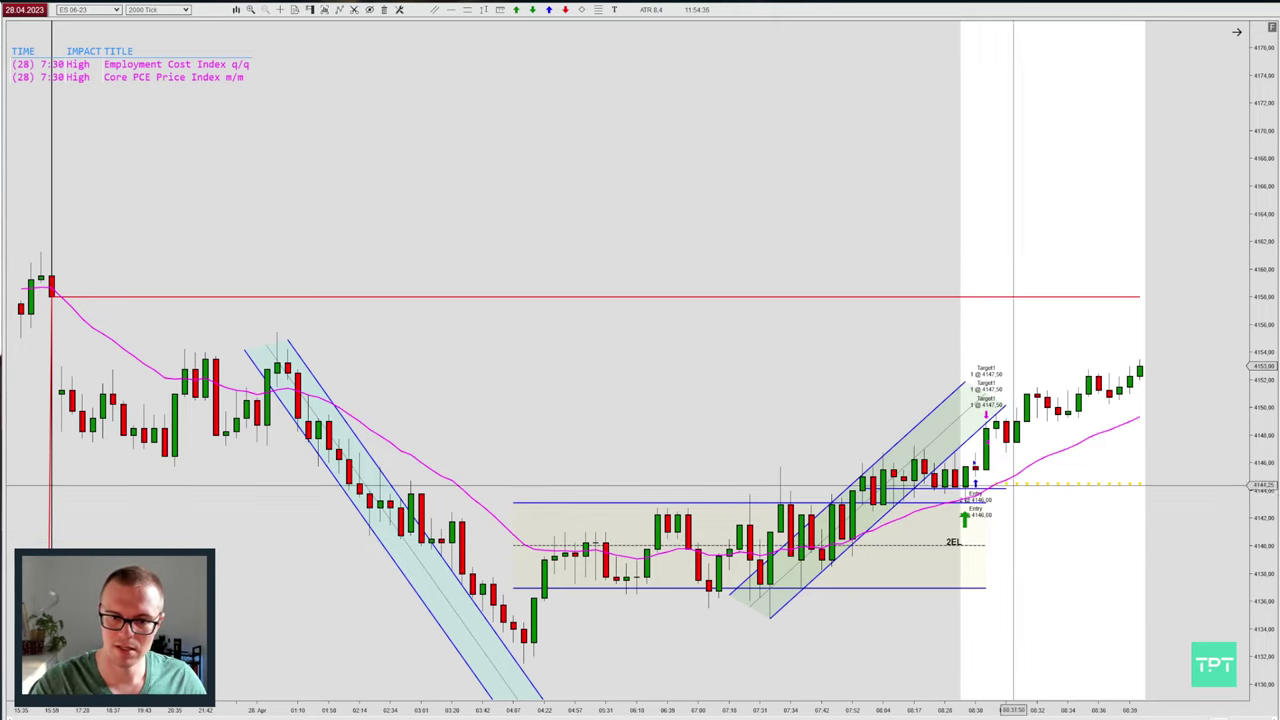
left_click_drag(772, 621, 1252, 332)
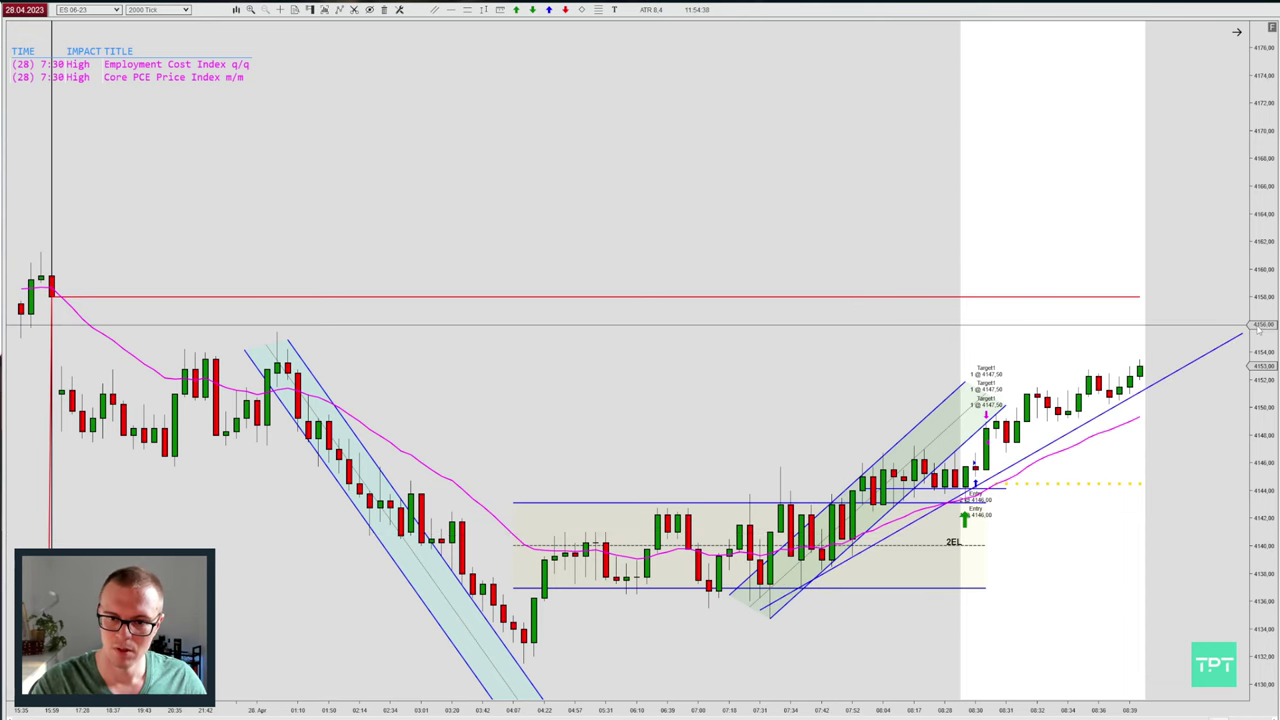
left_click(1243, 328)
left_click(1060, 358)
left_click(1060, 357)
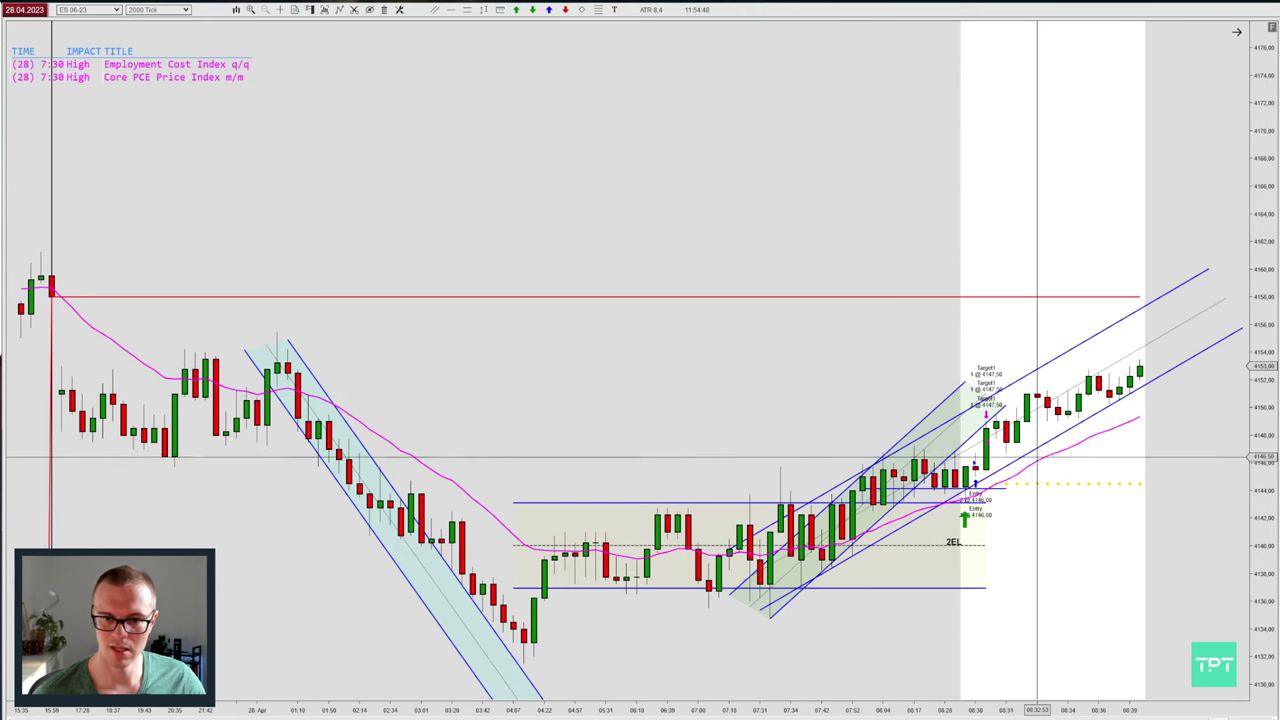
Move the new channel's start to the 08:30 low, adjust its upper line and extend it past the latest bars.
left_click(757, 609)
left_click_drag(755, 613, 975, 481)
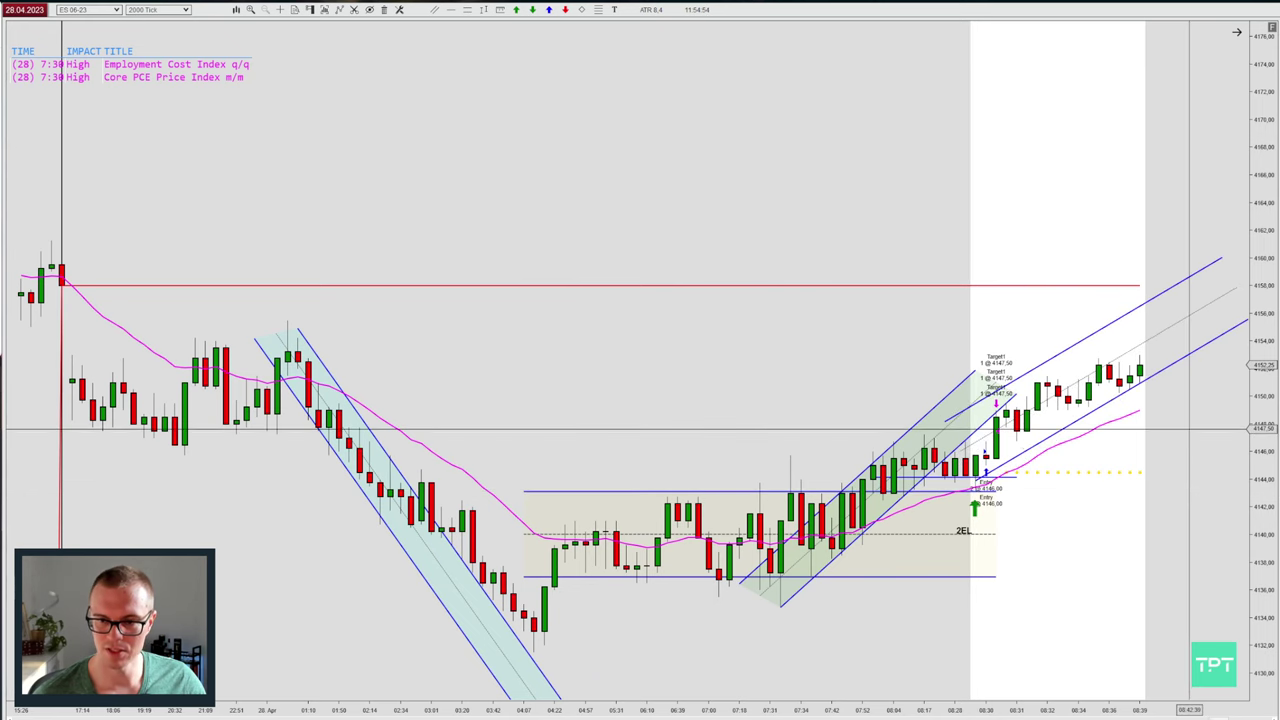
left_click_drag(1232, 318, 1232, 321)
left_click_drag(924, 423, 933, 434)
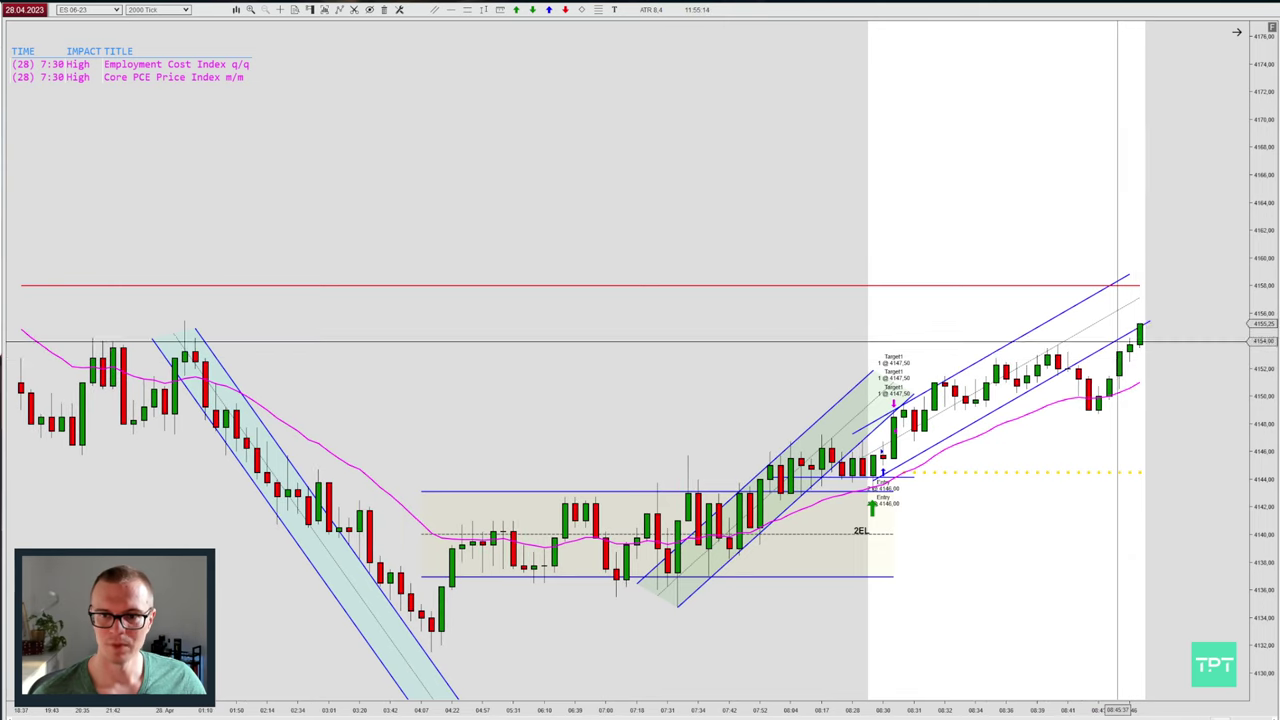
mouse_move(1150, 322)
left_mouse_down()
mouse_move(1228, 292)
mouse_move(1195, 293)
left_mouse_up()
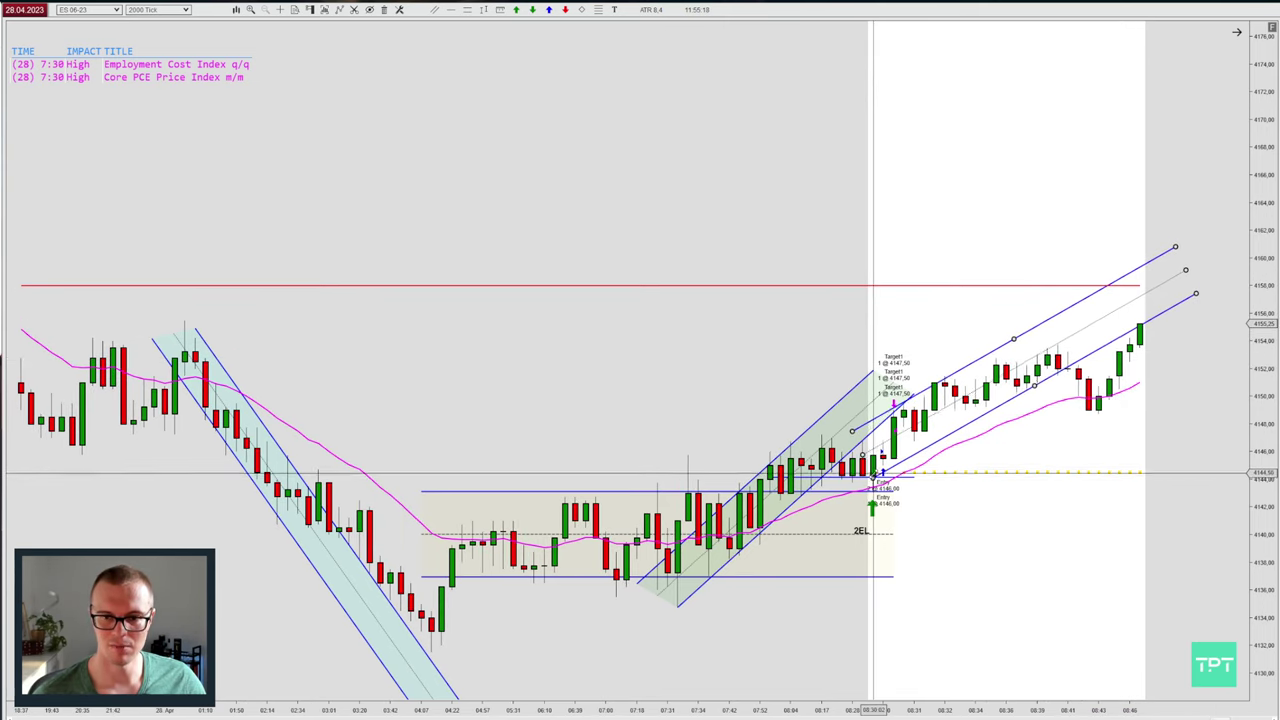
left_click(780, 349)
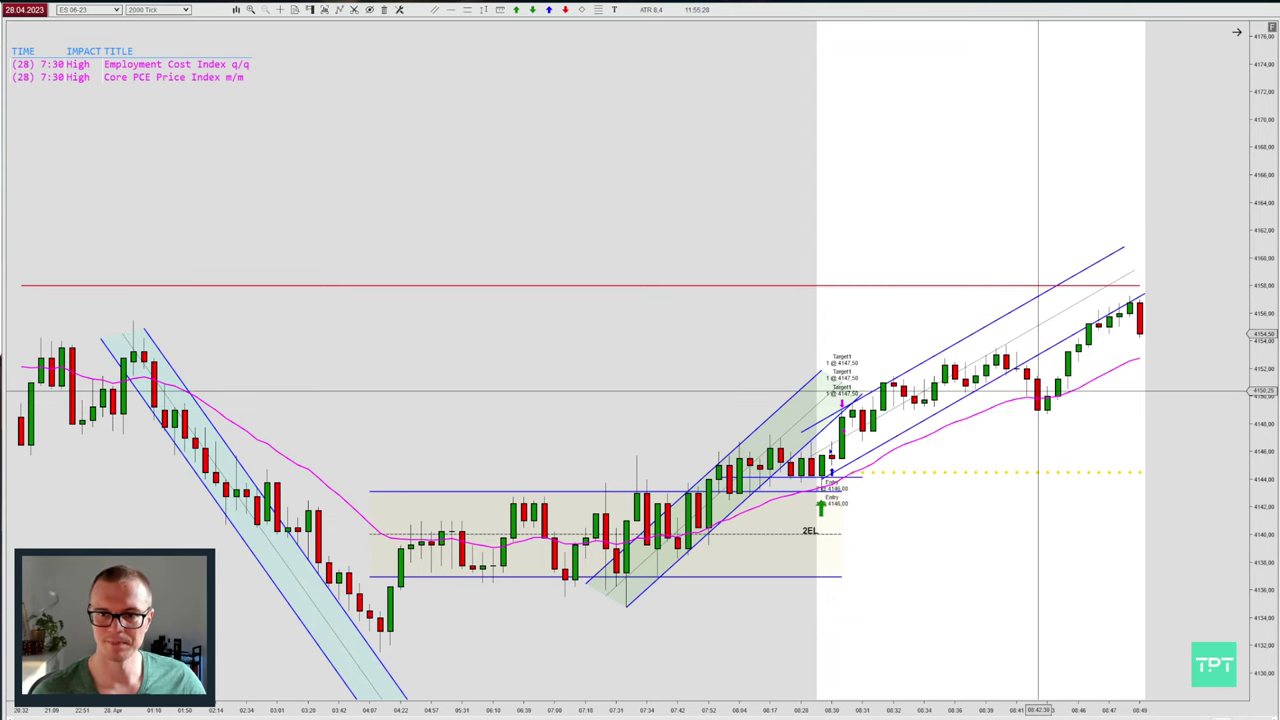
Delete the channel starting at 08:30 and draw a wider rising channel from the 04:13 low, with its upper line along the session highs.
left_click(971, 389)
key("Delete")
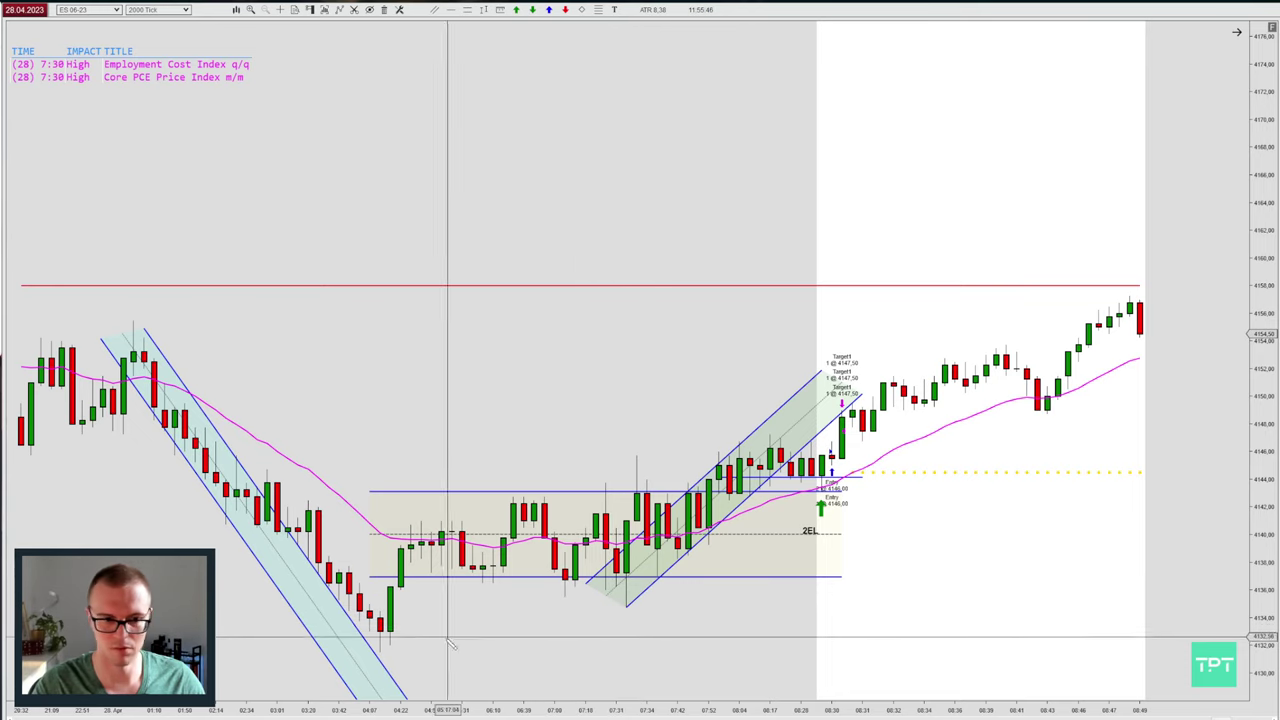
left_click_drag(380, 651, 1180, 390)
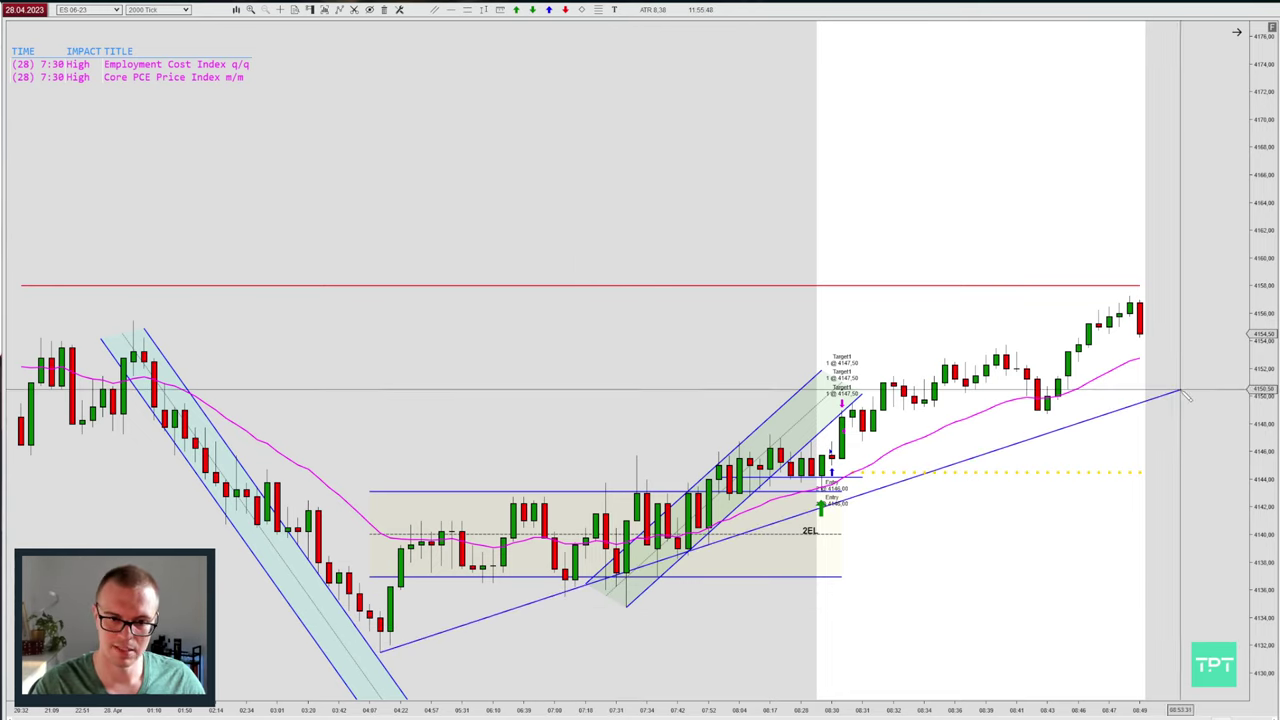
left_click(1191, 393)
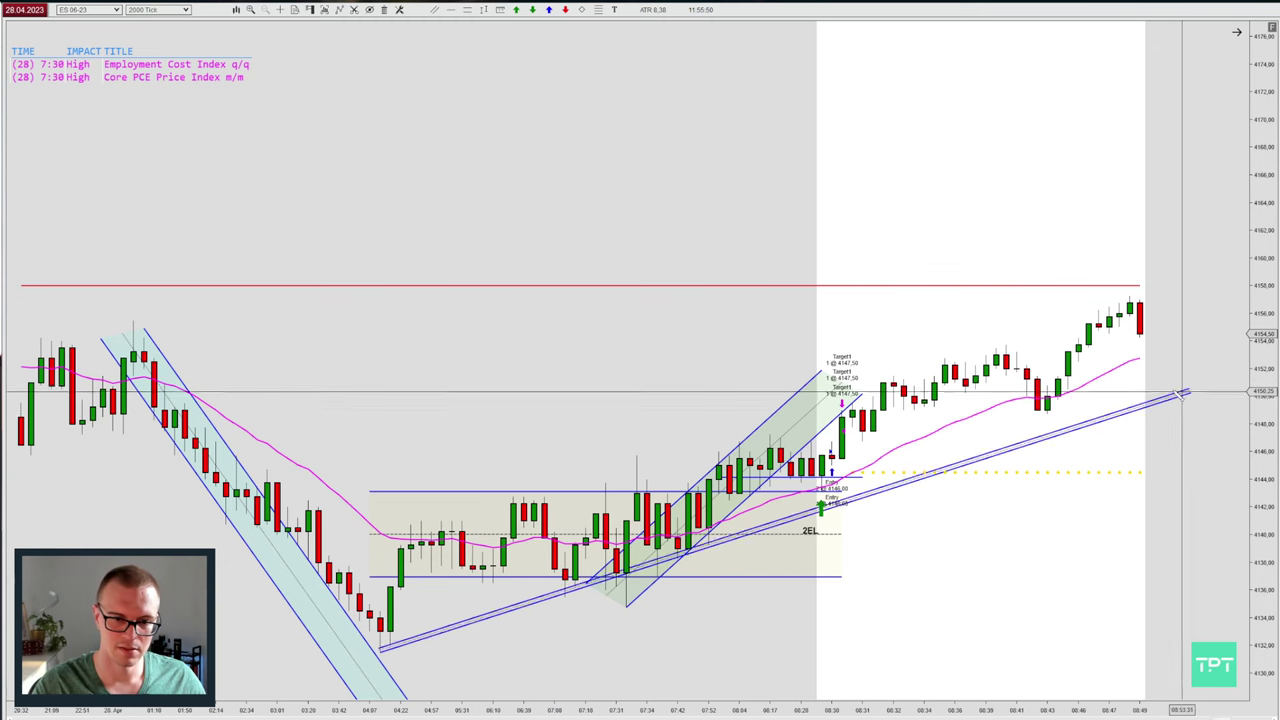
left_click(977, 348)
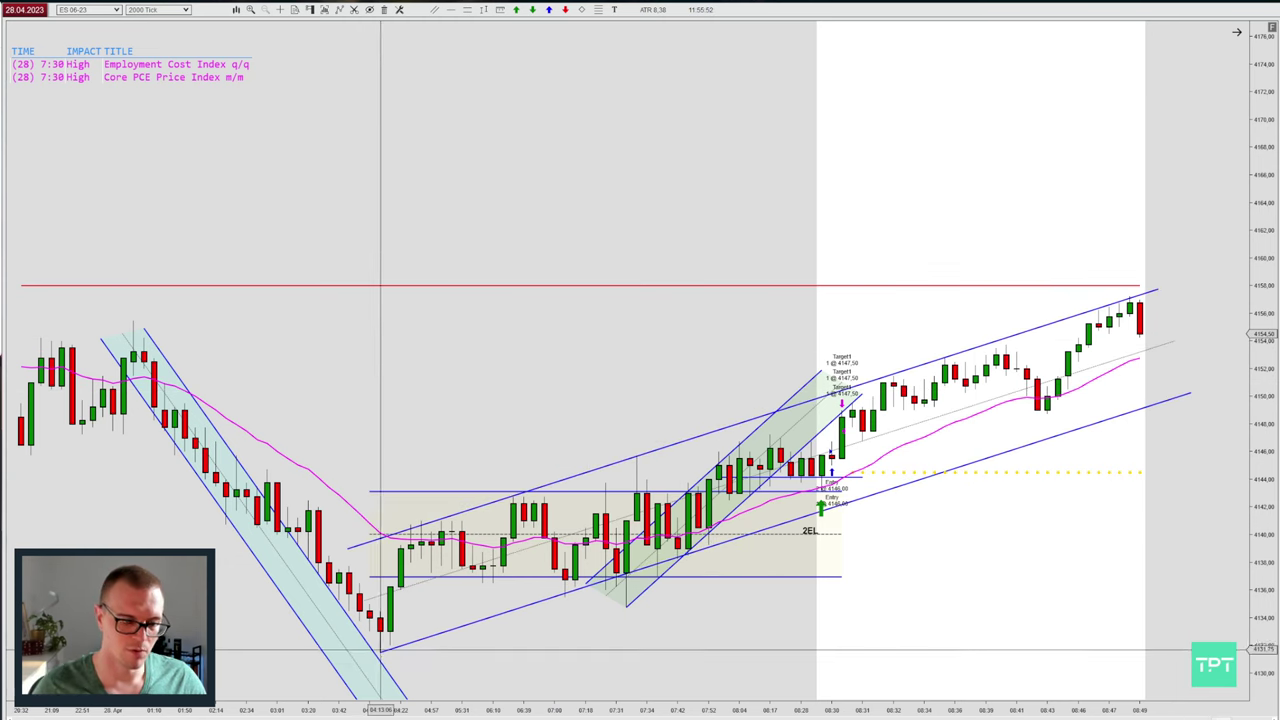
Extend the wide rising channel past the 09:00 bar and mark the consolidation from about 08:46 to 09:00 with a horizontal range.
key("ctrl+Down")
key("ctrl+Down")
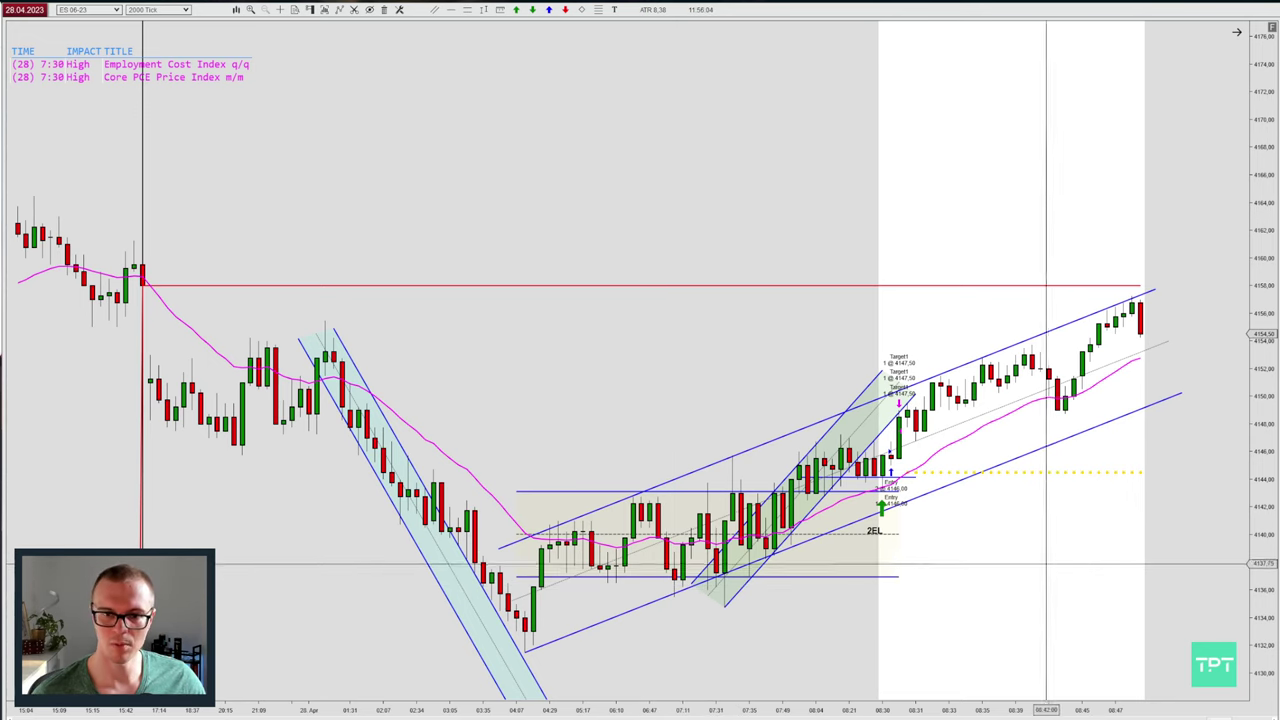
key("ctrl+Up")
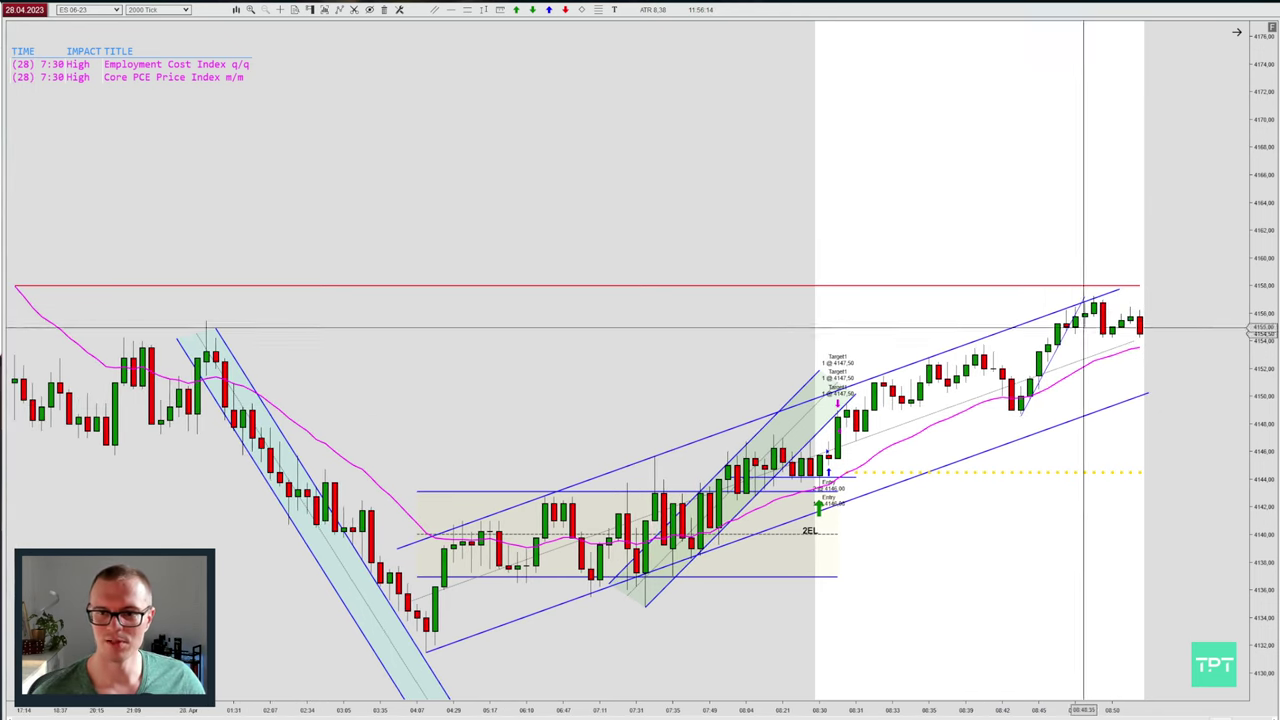
left_click_drag(1252, 449, 1252, 394)
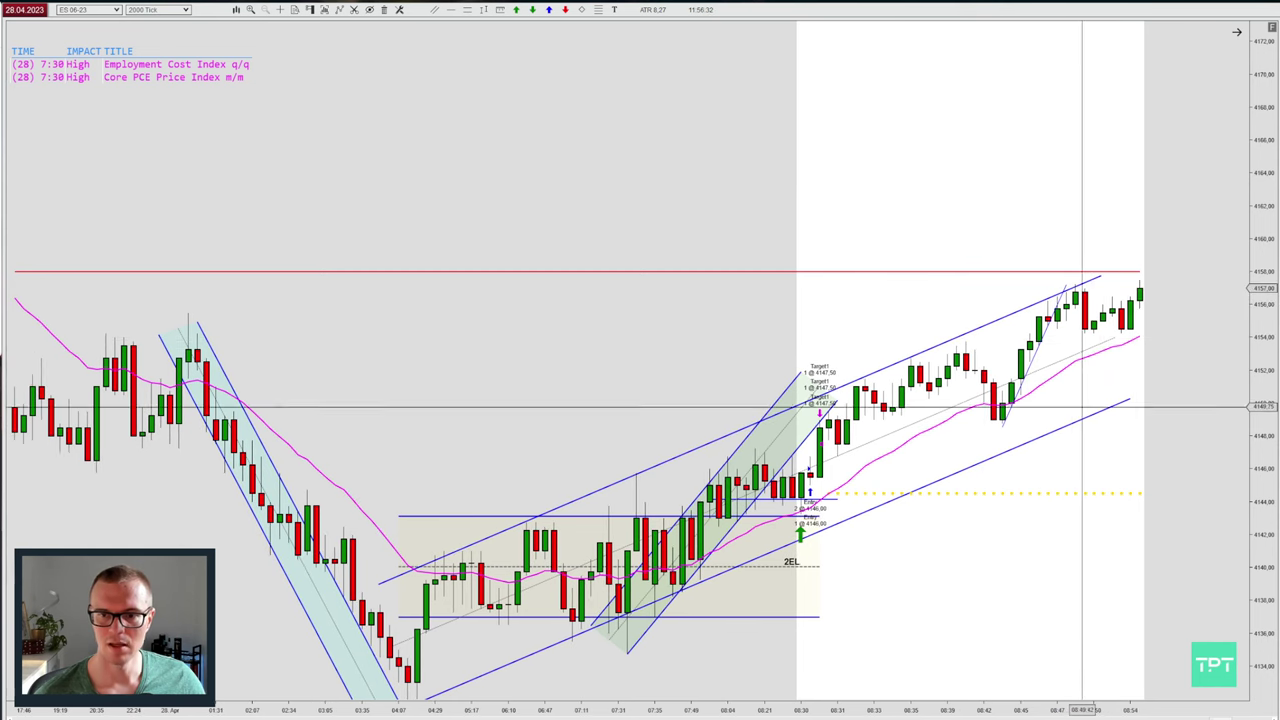
left_click_drag(1116, 338, 1195, 303)
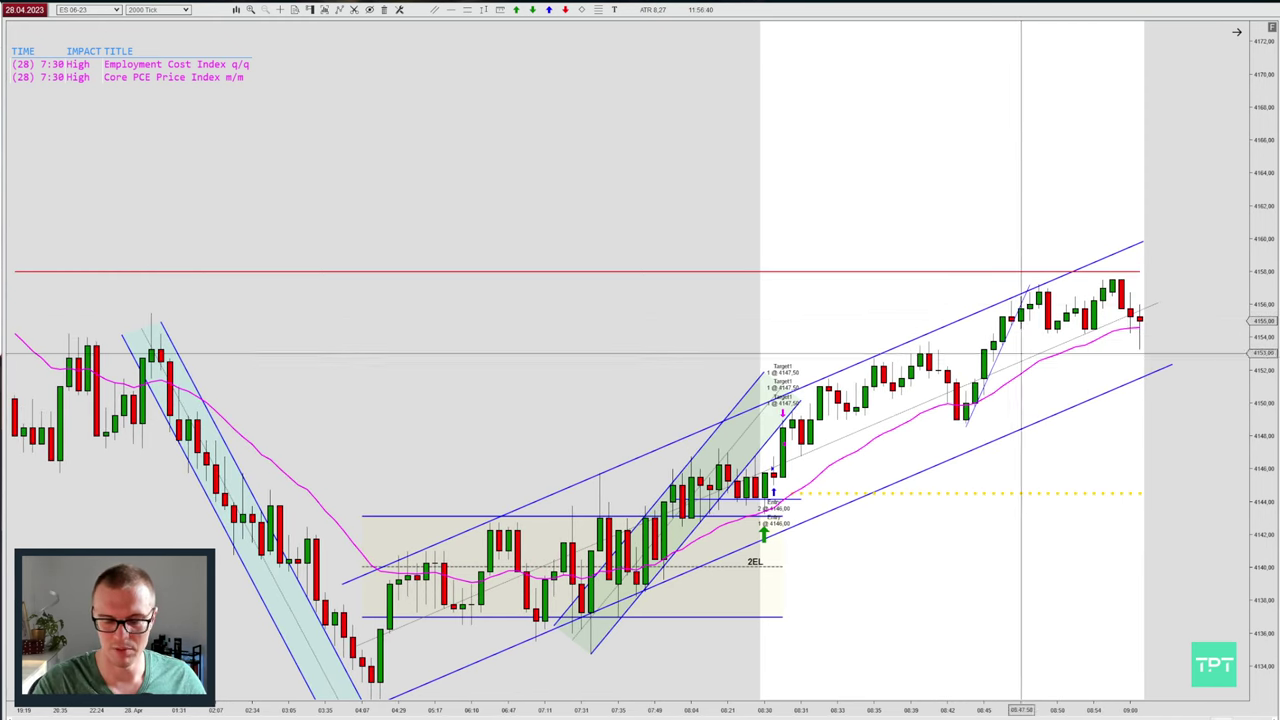
left_click_drag(1003, 298, 1166, 330)
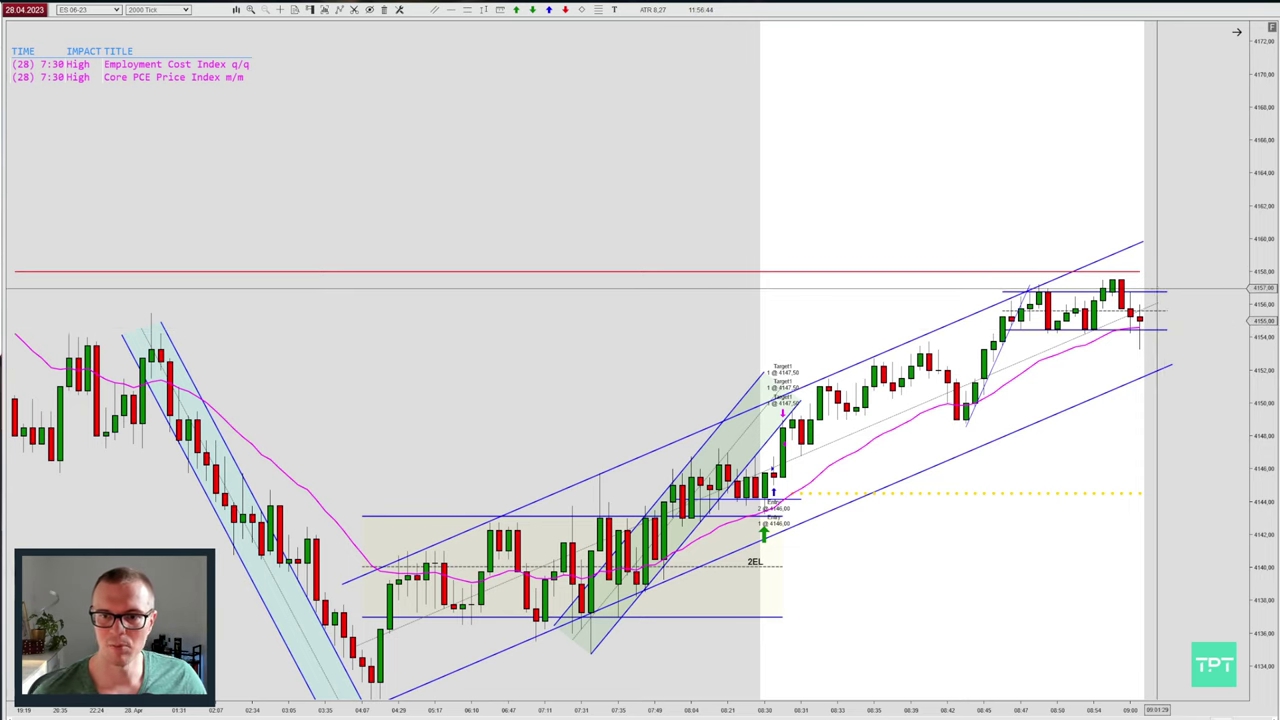
left_click(1074, 232)
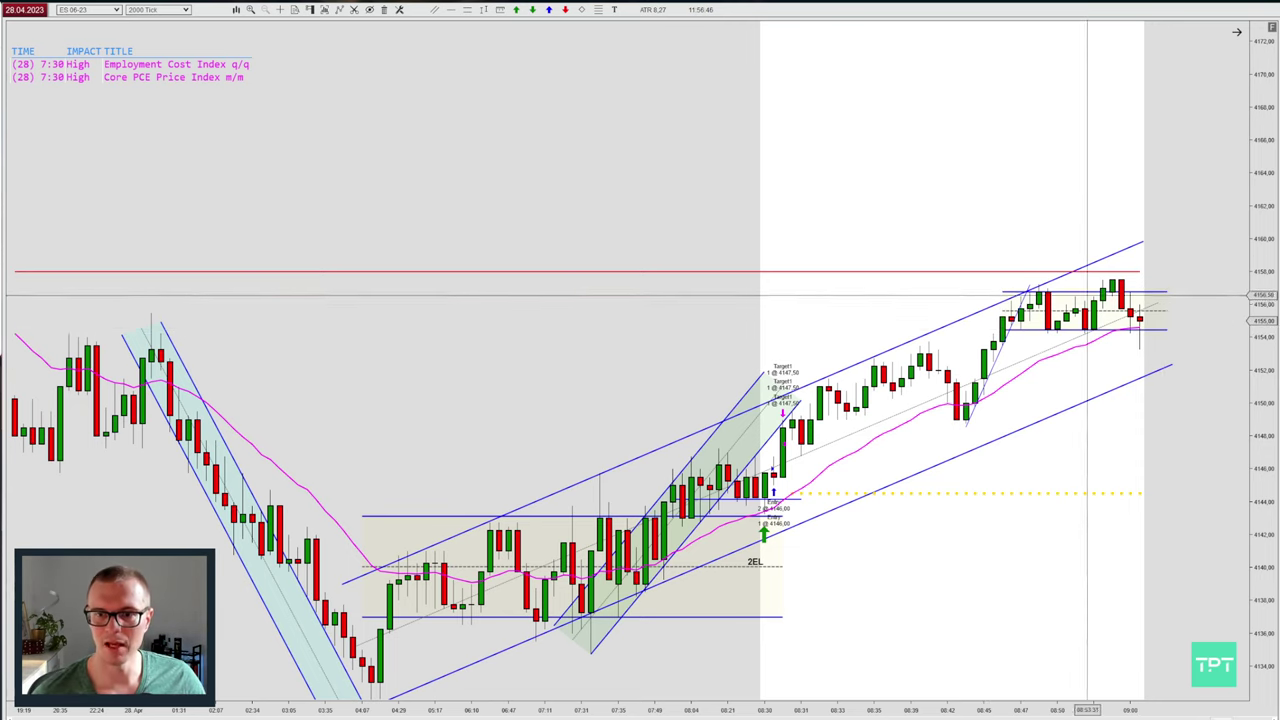
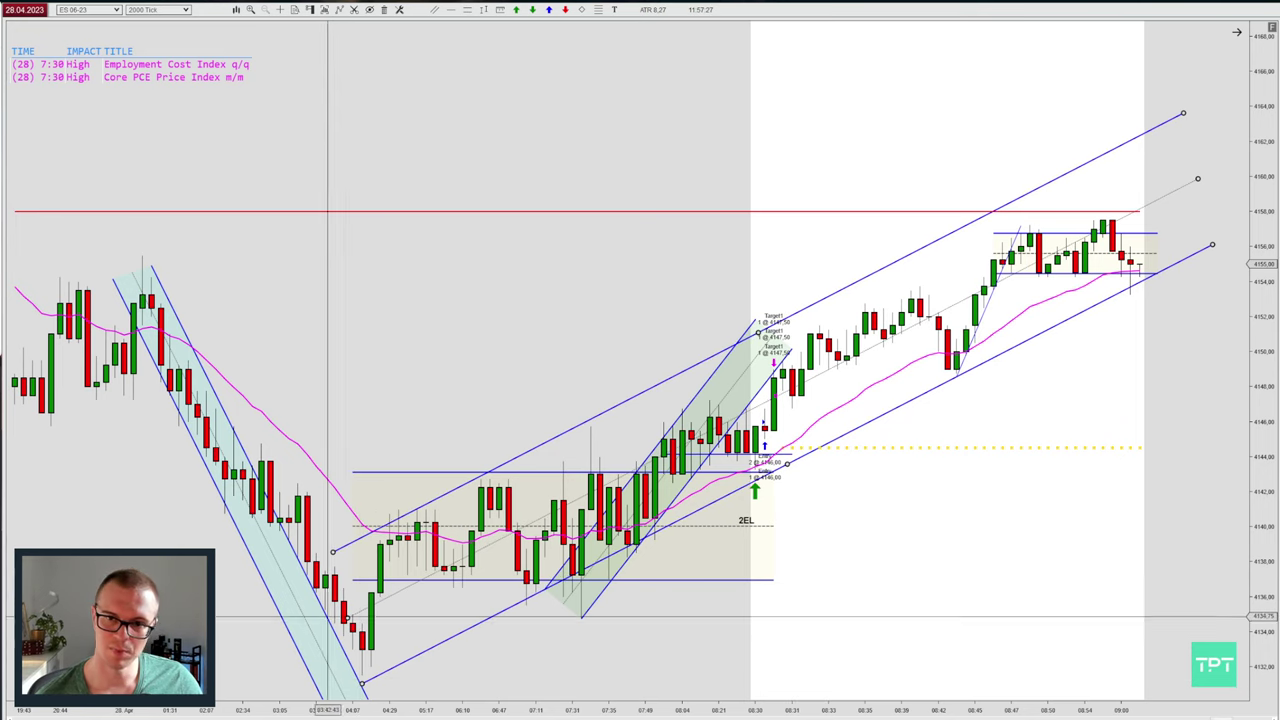
Lower the wide channel's upper line and draw a steep falling line from the swing high at about 4157.75.
left_click_drag(333, 551, 333, 563)
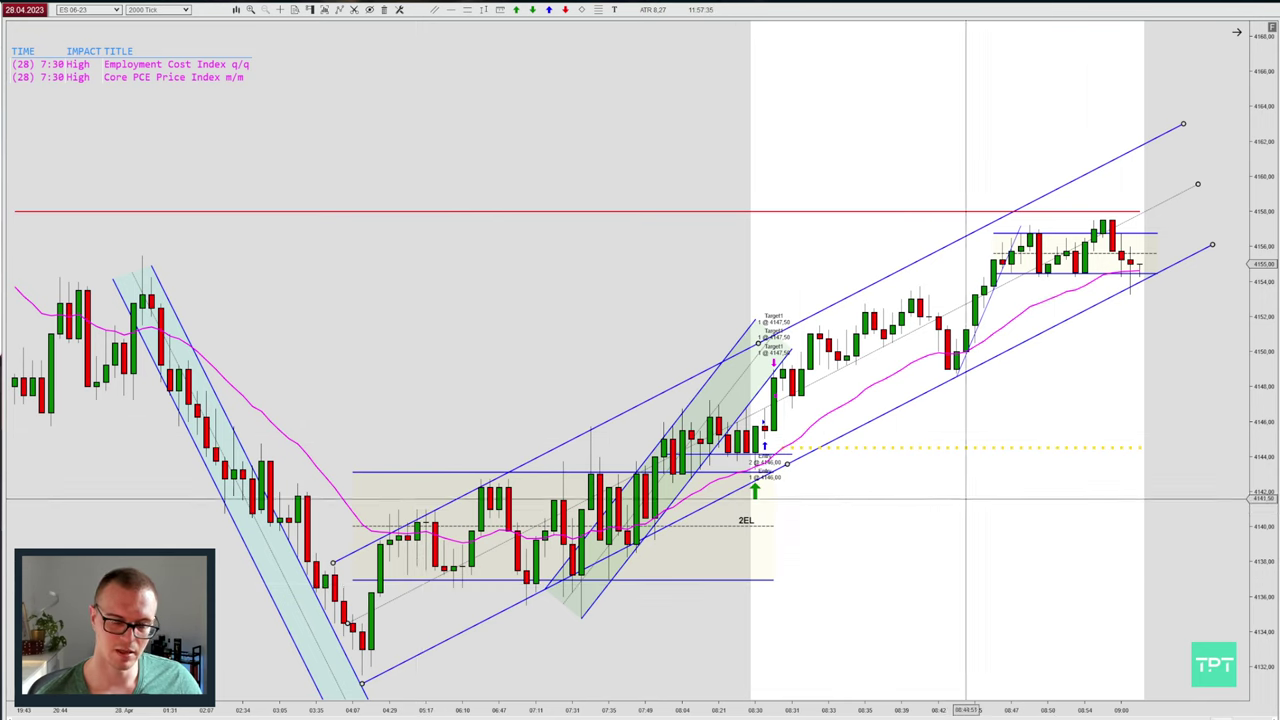
left_click(946, 523)
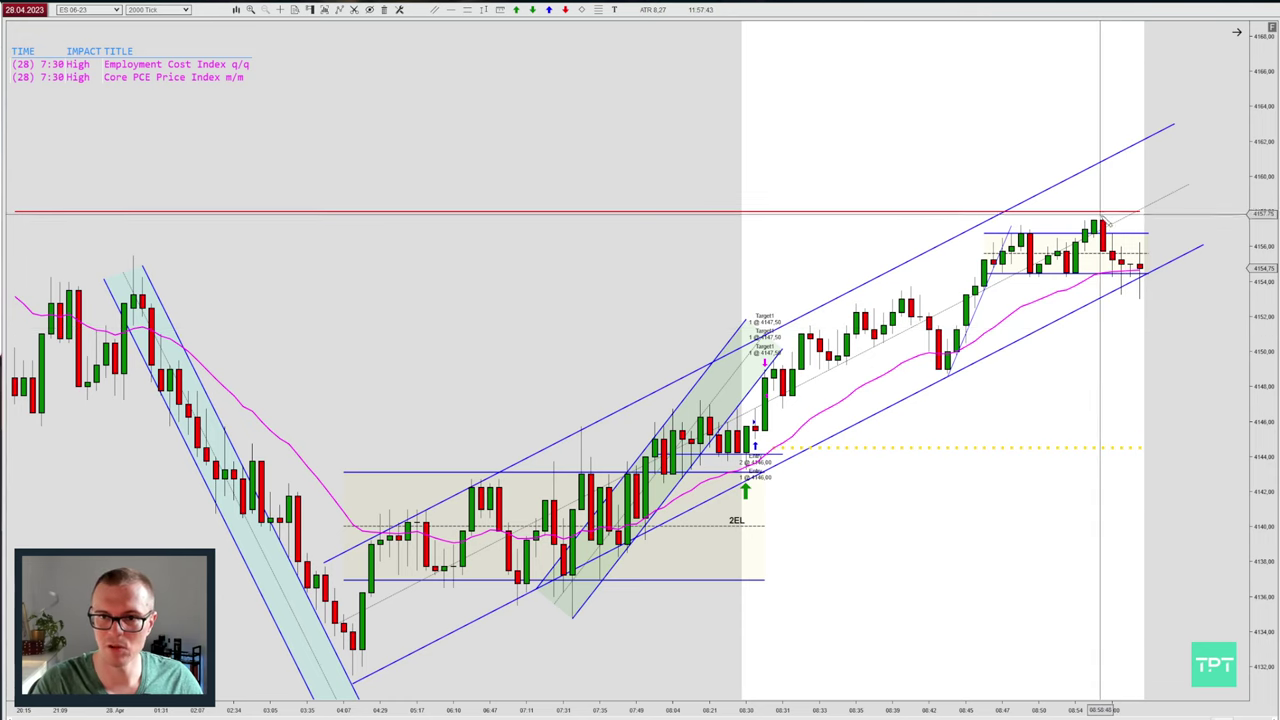
left_click(1103, 215)
left_click(1148, 322)
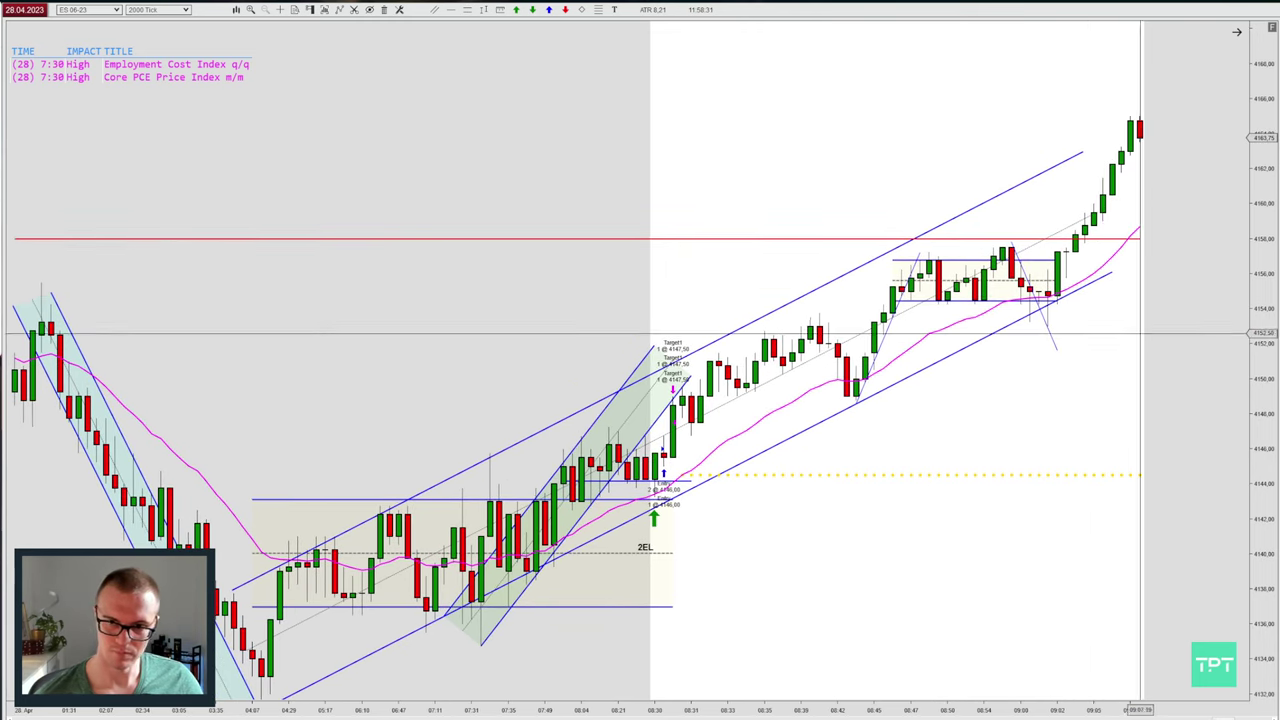
Extend the wide rising channel along its slope past the latest bars of the rally.
left_click(1098, 279)
left_click_drag(1098, 213, 1200, 217)
left_click(1008, 422)
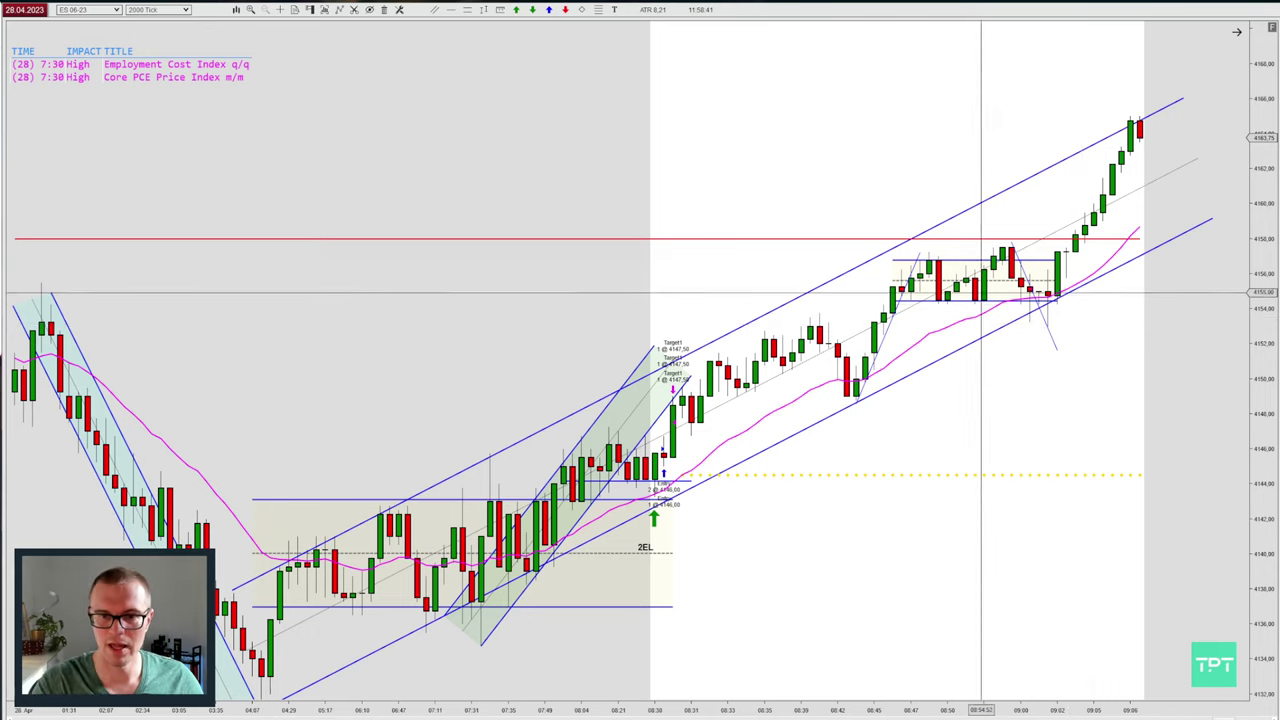
Draw a steep rising line along the rally from the 09:02 low to just beyond the latest high.
left_click(1167, 79)
left_click_drag(1040, 284, 1044, 311)
left_click_drag(1044, 254, 1068, 342)
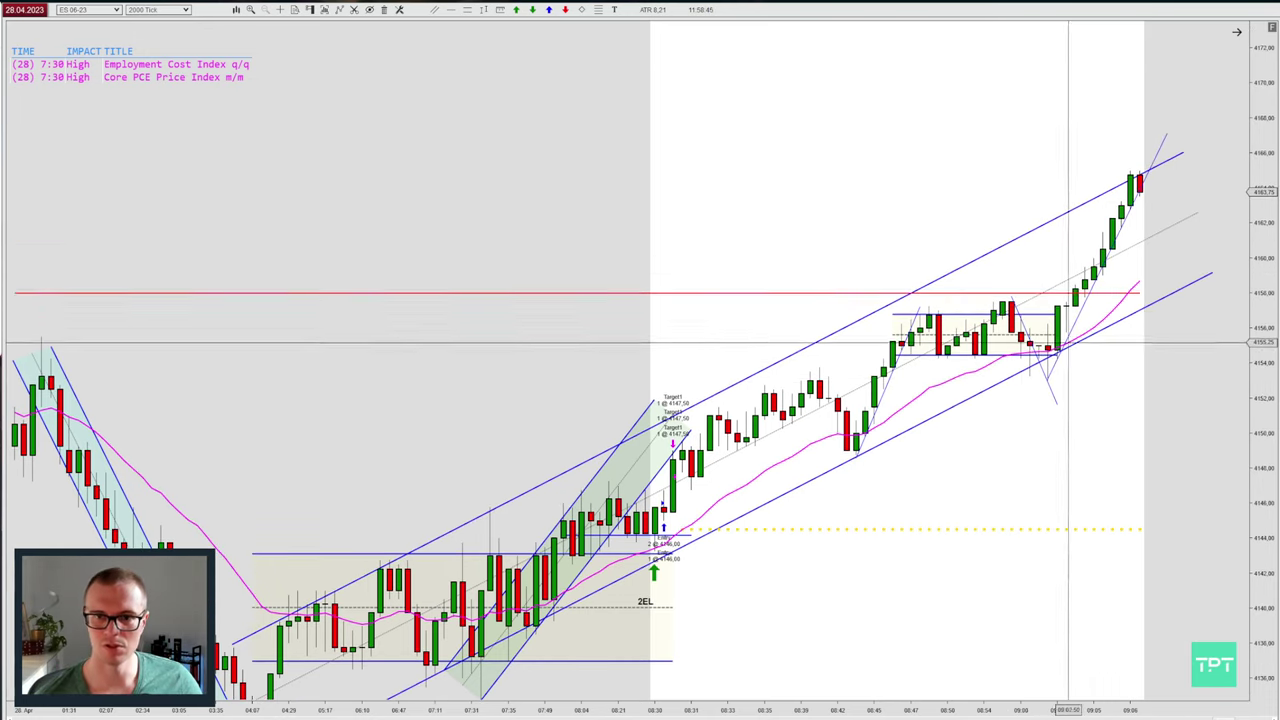
Shade the area inside the wide rising channel and advance the chart by four bars.
left_click(957, 270)
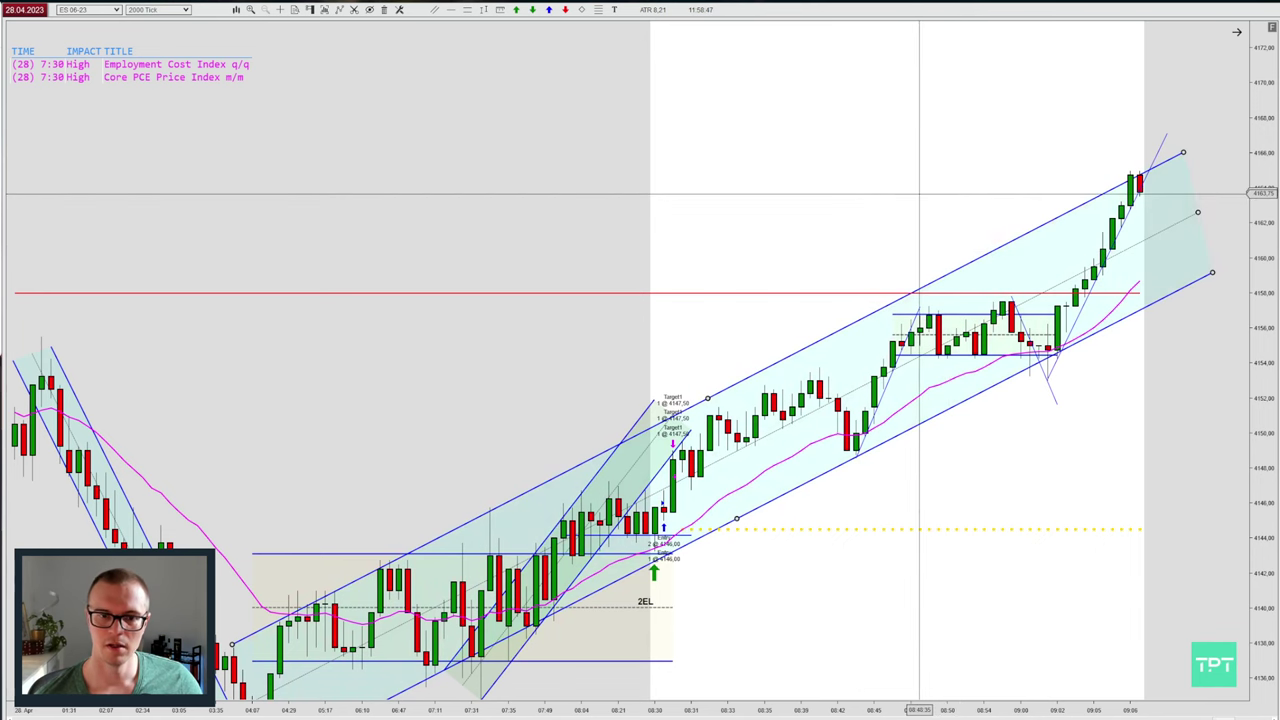
left_click(916, 188)
key("Right")
key("Right")
key("Right")
key("Right")
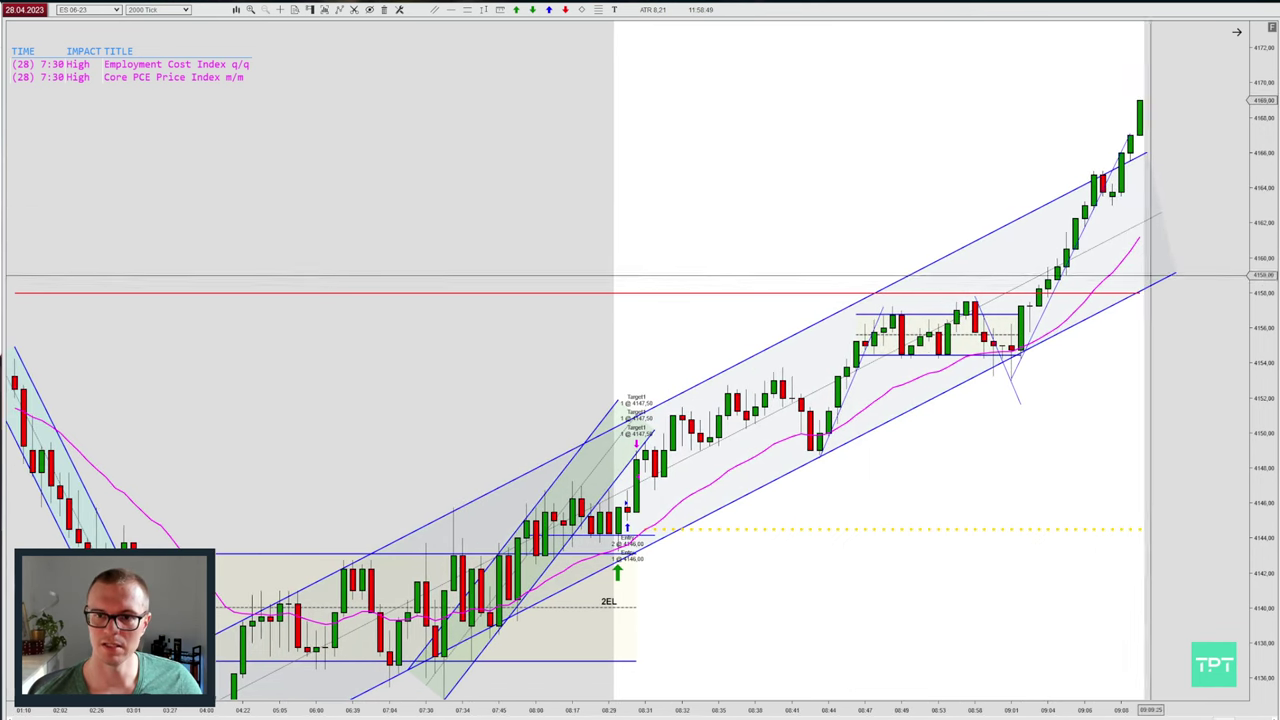
Extend the wide rising channel along its slope well beyond the 09:09 bars.
left_click(1174, 274)
left_click_drag(1158, 214, 1209, 187)
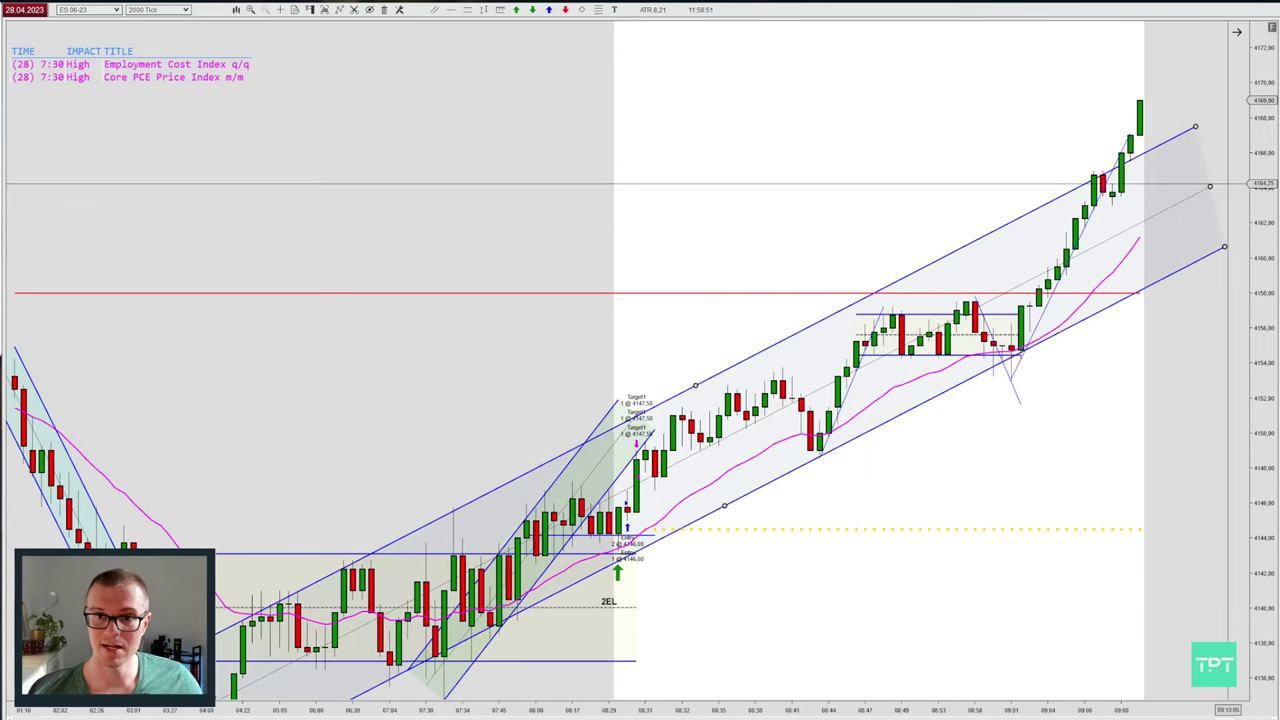
left_click(948, 159)
key("Down")
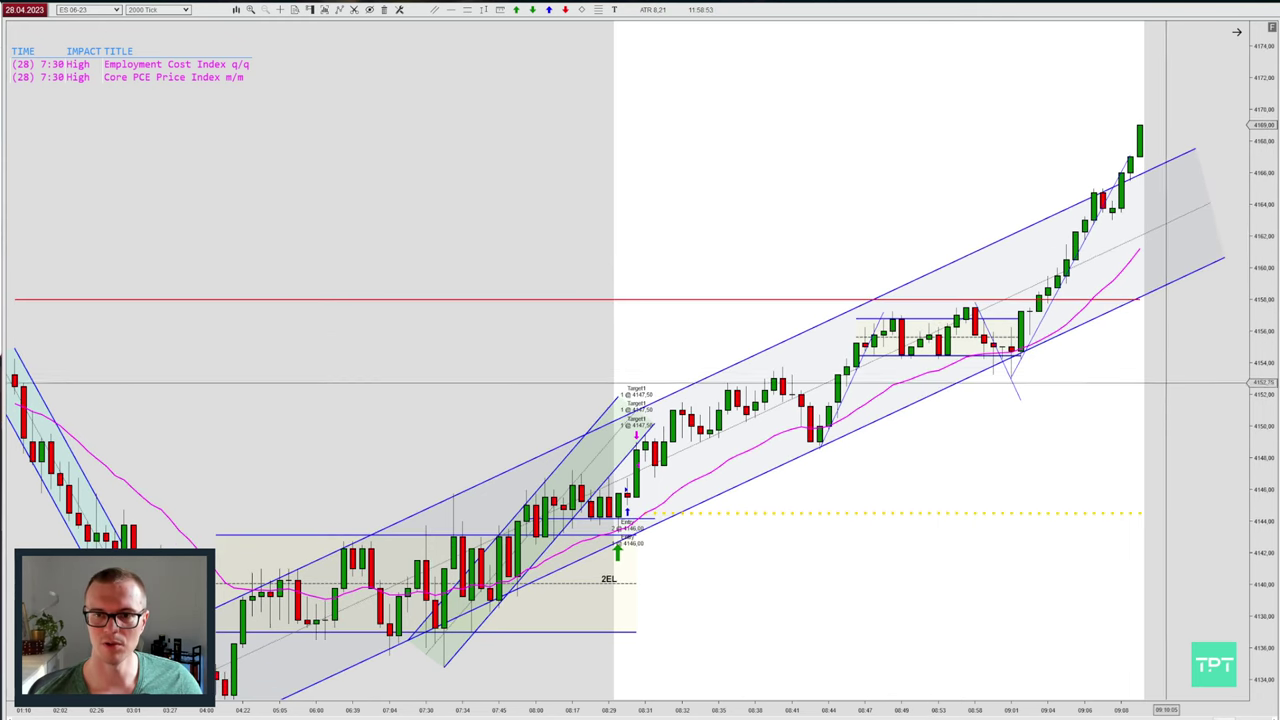
left_click_drag(987, 381, 987, 436)
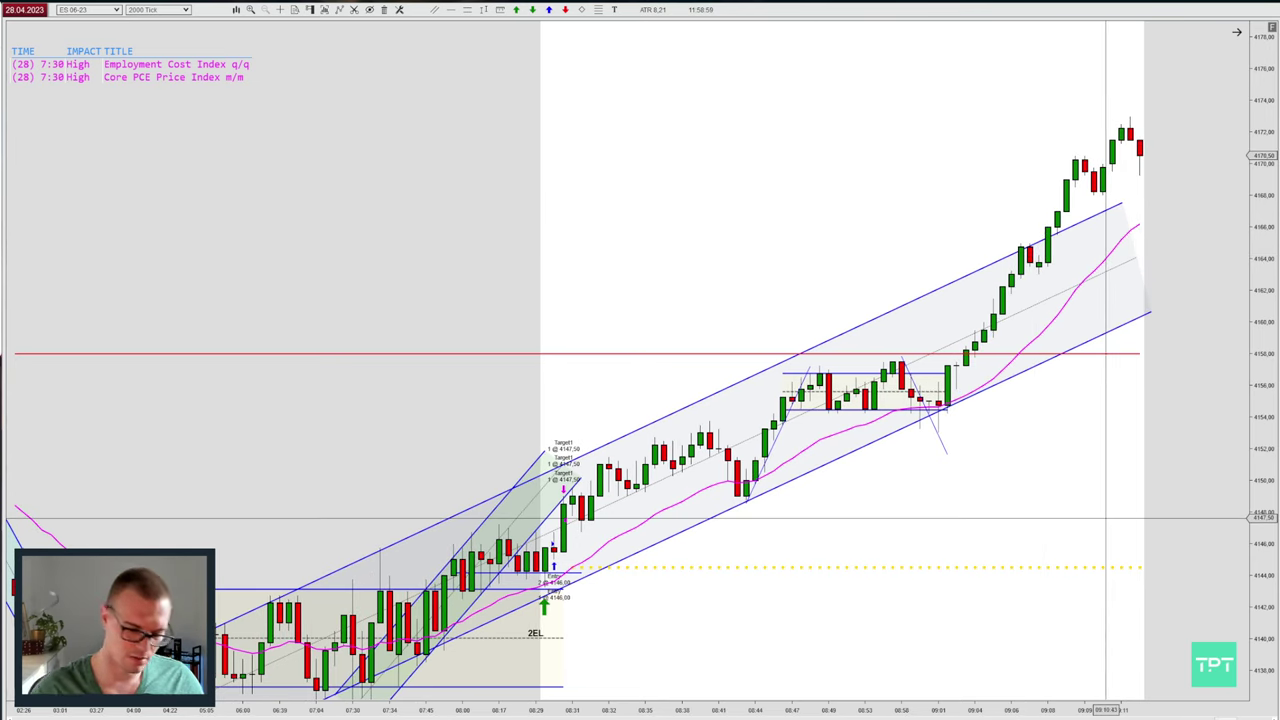
Draw a narrow green-shaded rising channel along the rally, from the 09:01 low at about 4153 to about 4175.
key("F2")
left_click(939, 431)
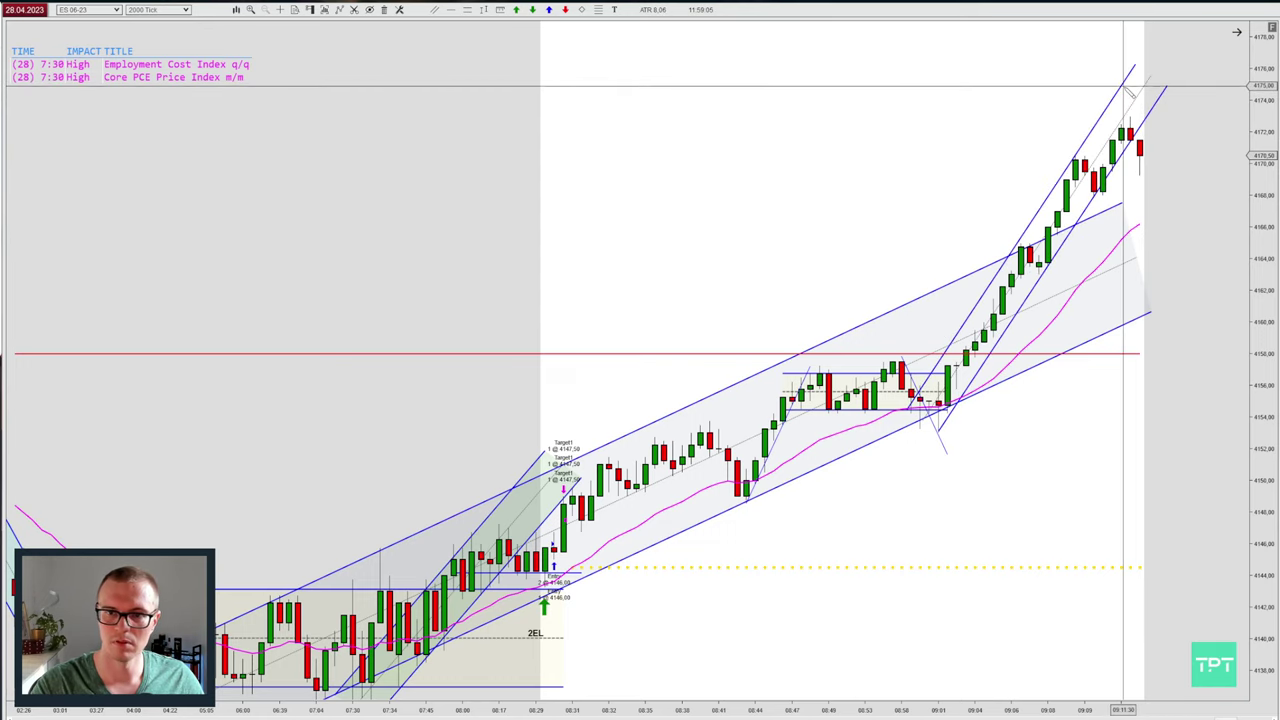
left_click(1092, 131)
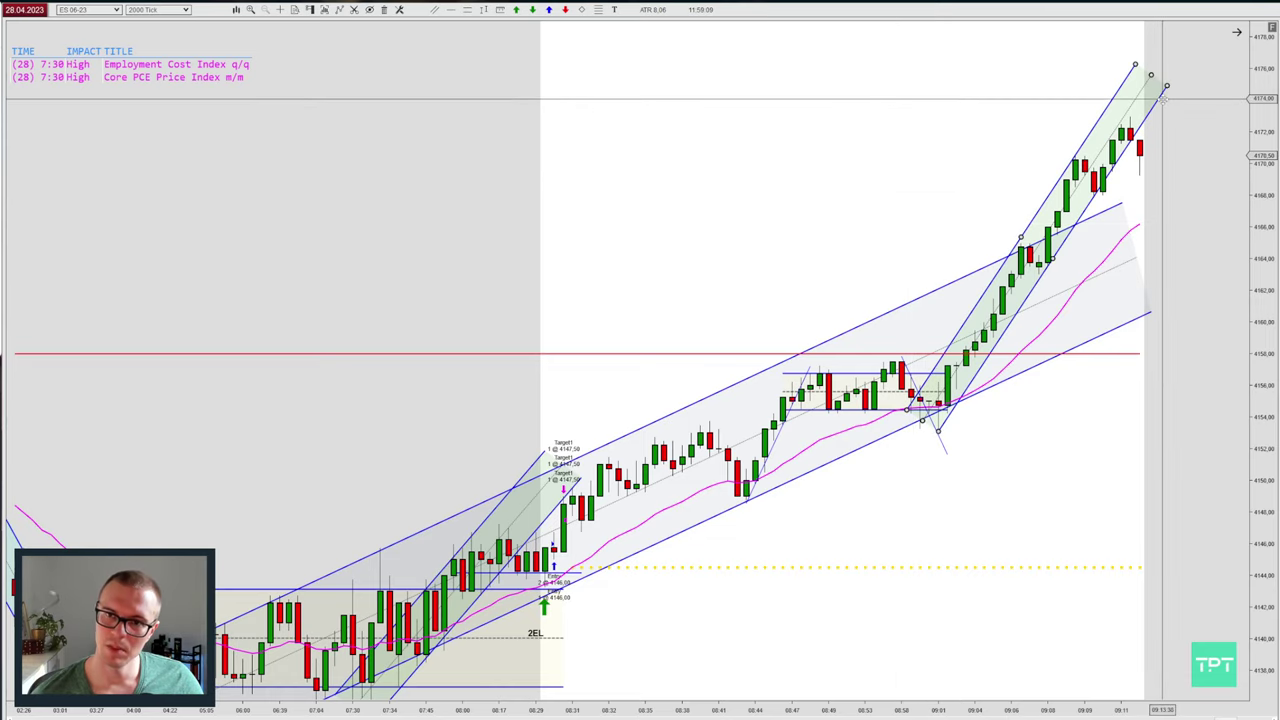
Steepen the green channel by moving its end back to about 4174.75, and bring its upper line closer to the bars.
left_click_drag(1167, 86, 1130, 90)
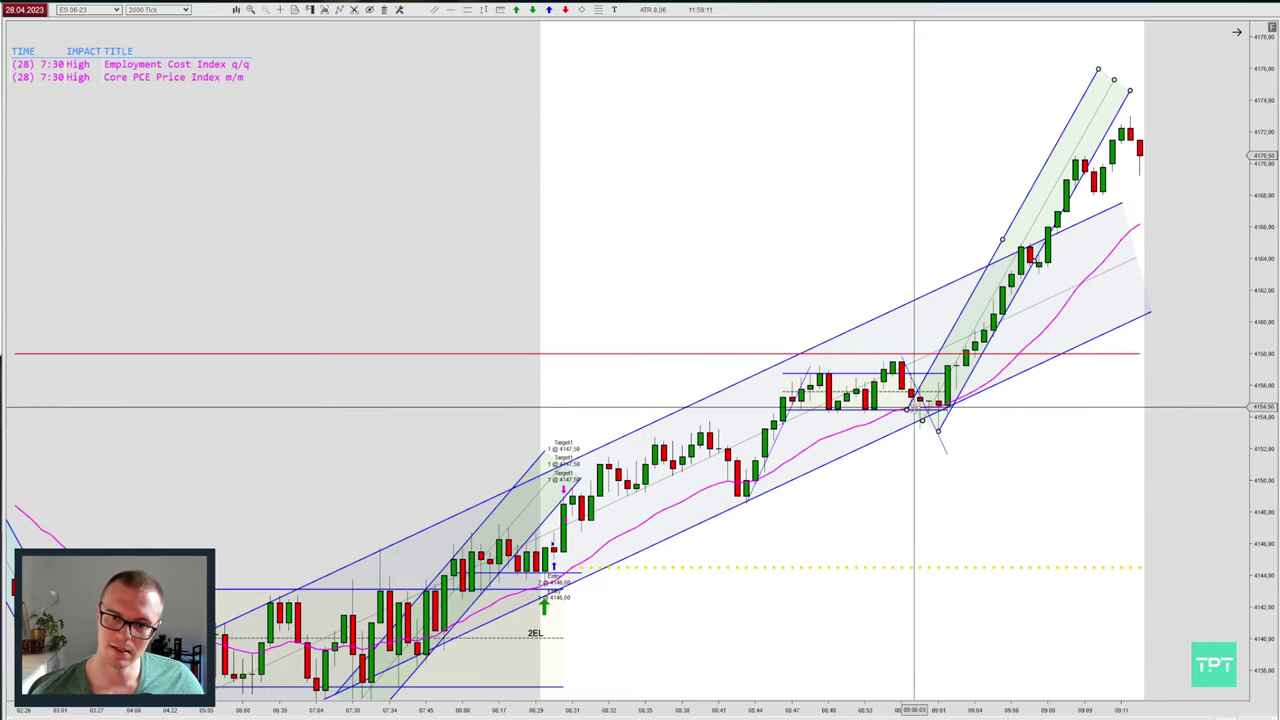
left_click_drag(909, 409, 923, 412)
left_click(906, 229)
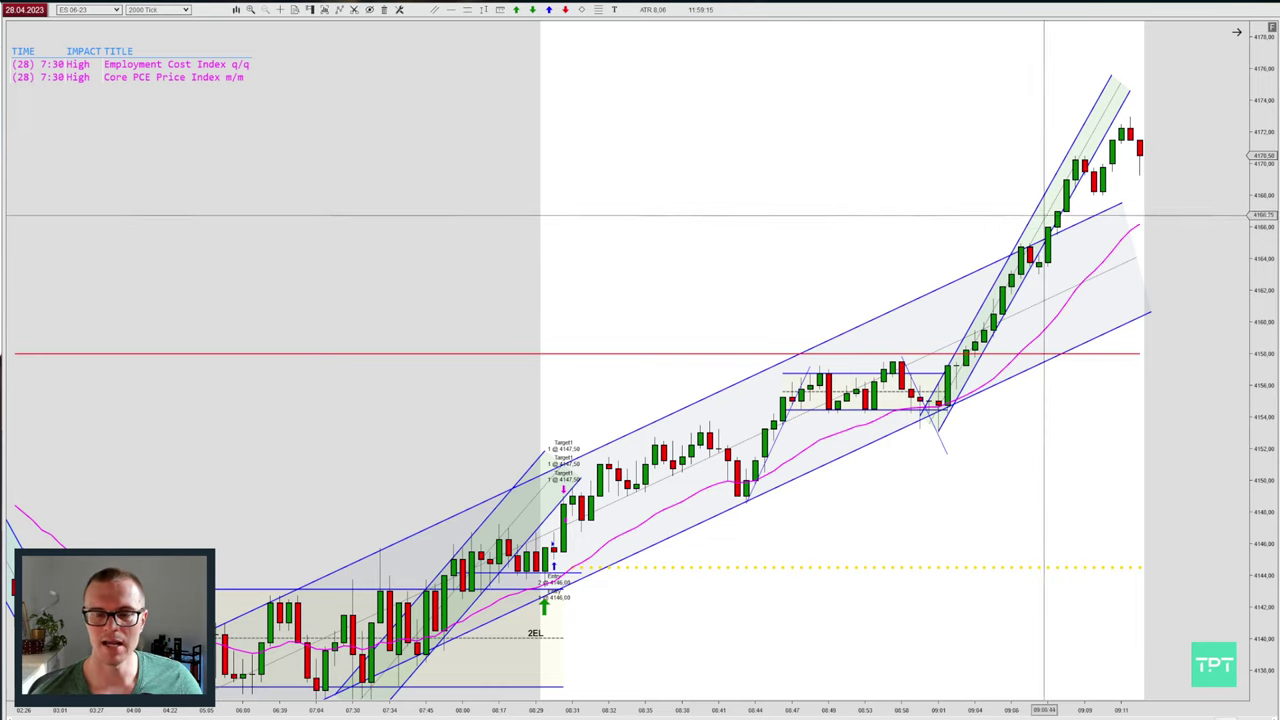
Extend the wide rising channel along its slope past the 09:11 high.
left_click(1148, 313)
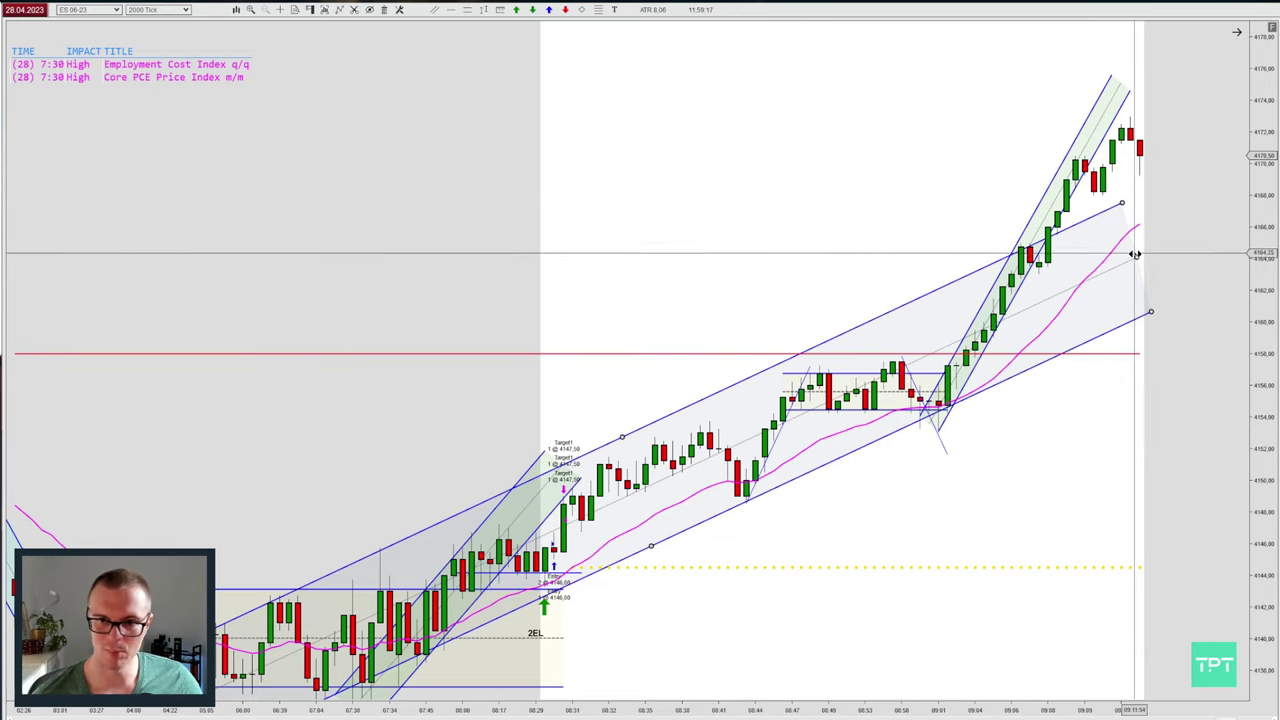
left_click_drag(1135, 254, 1212, 221)
left_click(1120, 403)
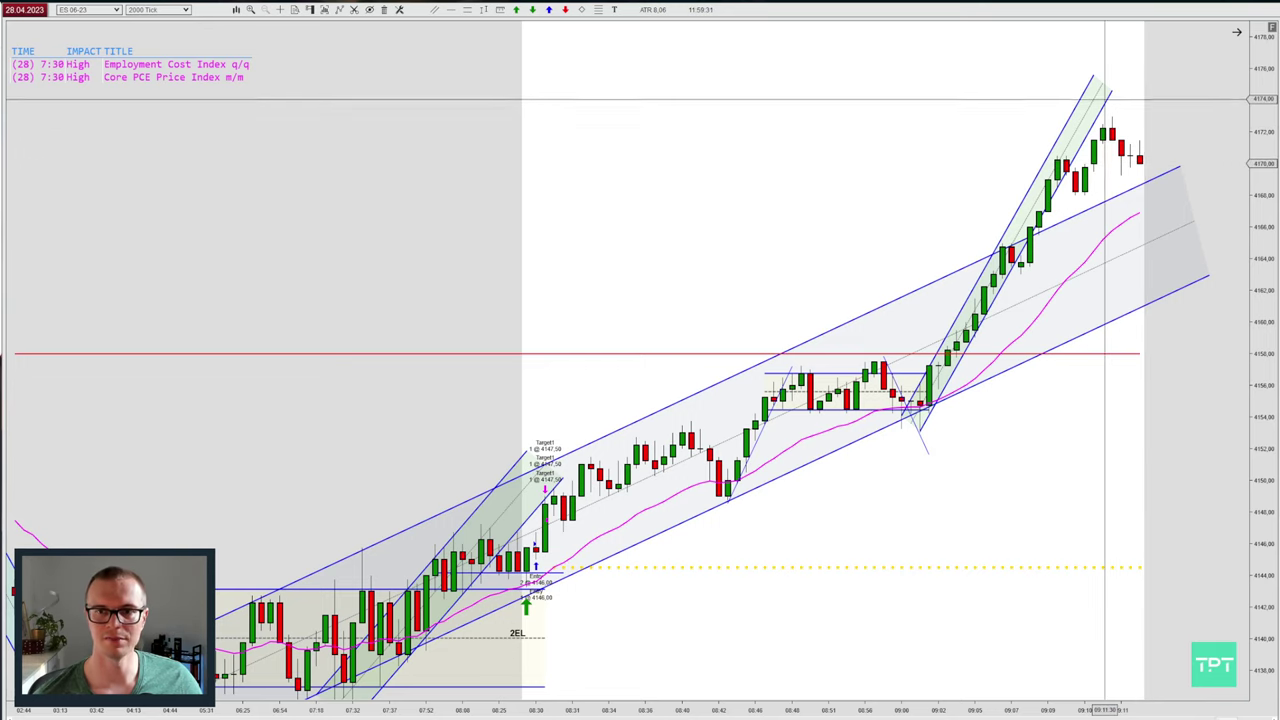
Flatten the green channel to end at about 4174.50 so it follows the rally's pullback lows, and widen it slightly.
left_click(1111, 90)
left_click_drag(1111, 90, 1141, 94)
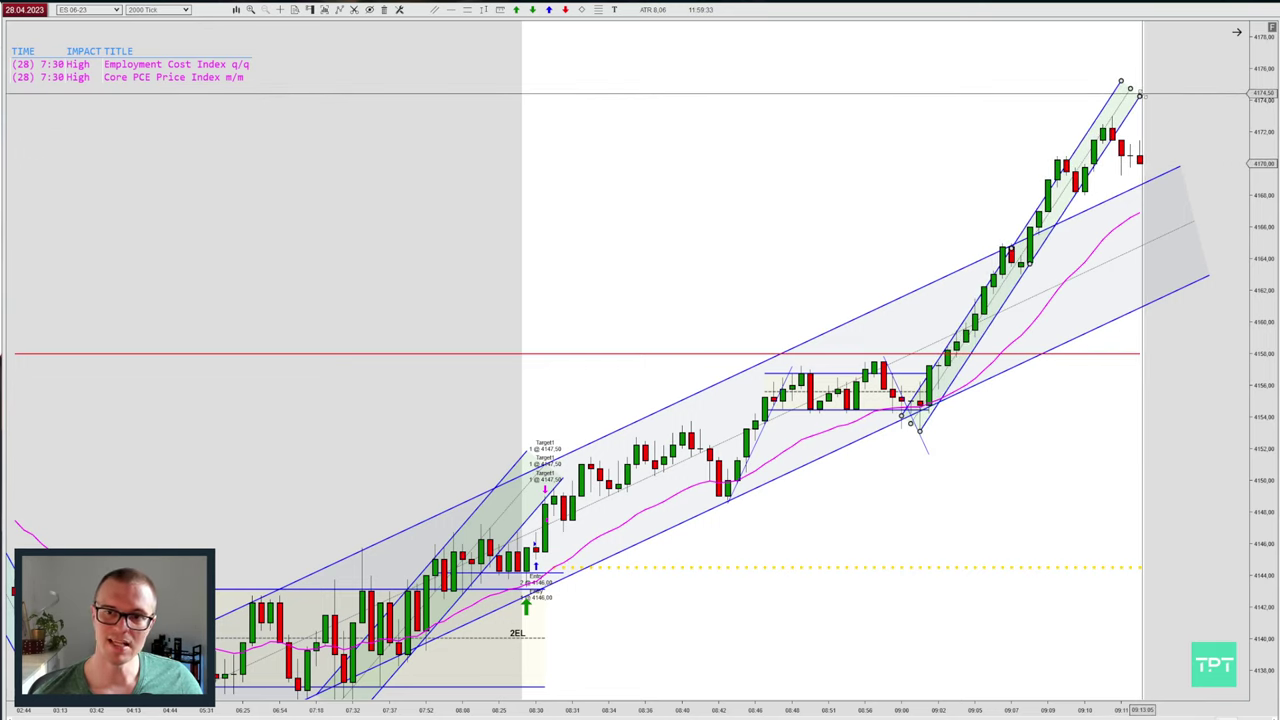
left_click_drag(903, 419, 897, 417)
left_click(906, 178)
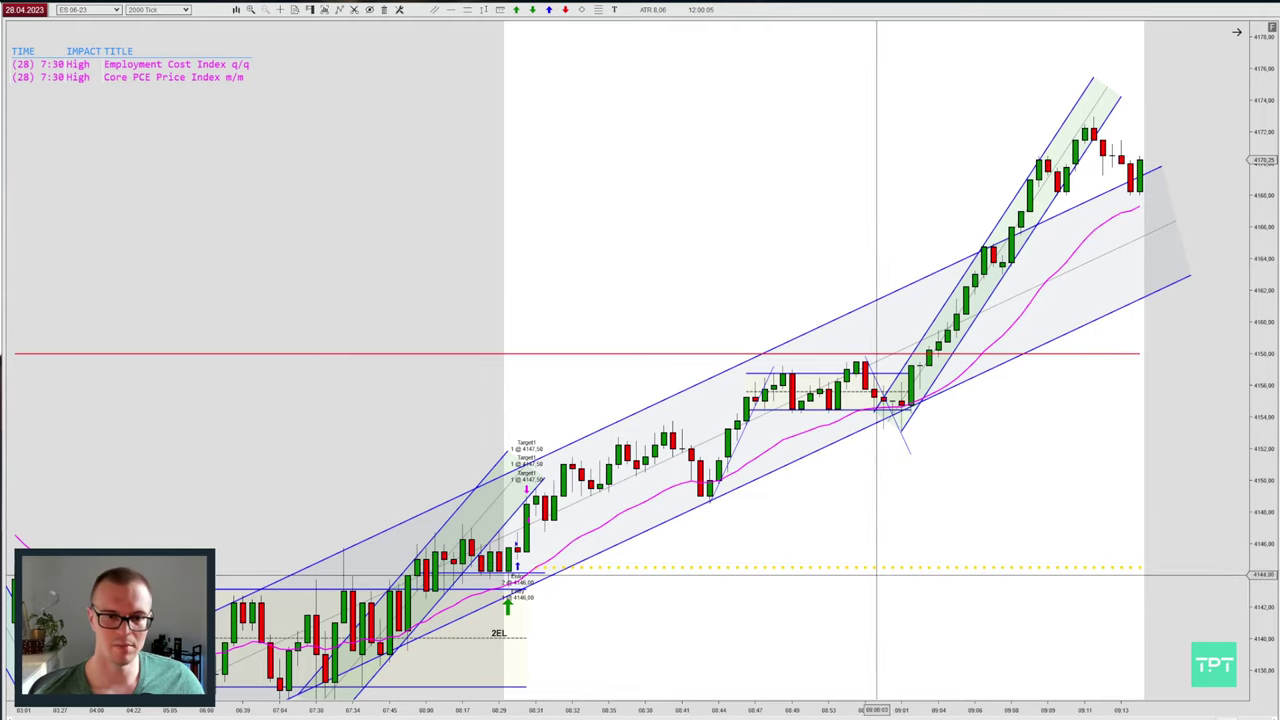
Raise the wide channel's upper line to start from the 03:13 bar at about 4141.50 and extend the channel past the latest bars.
key("ctrl+Down")
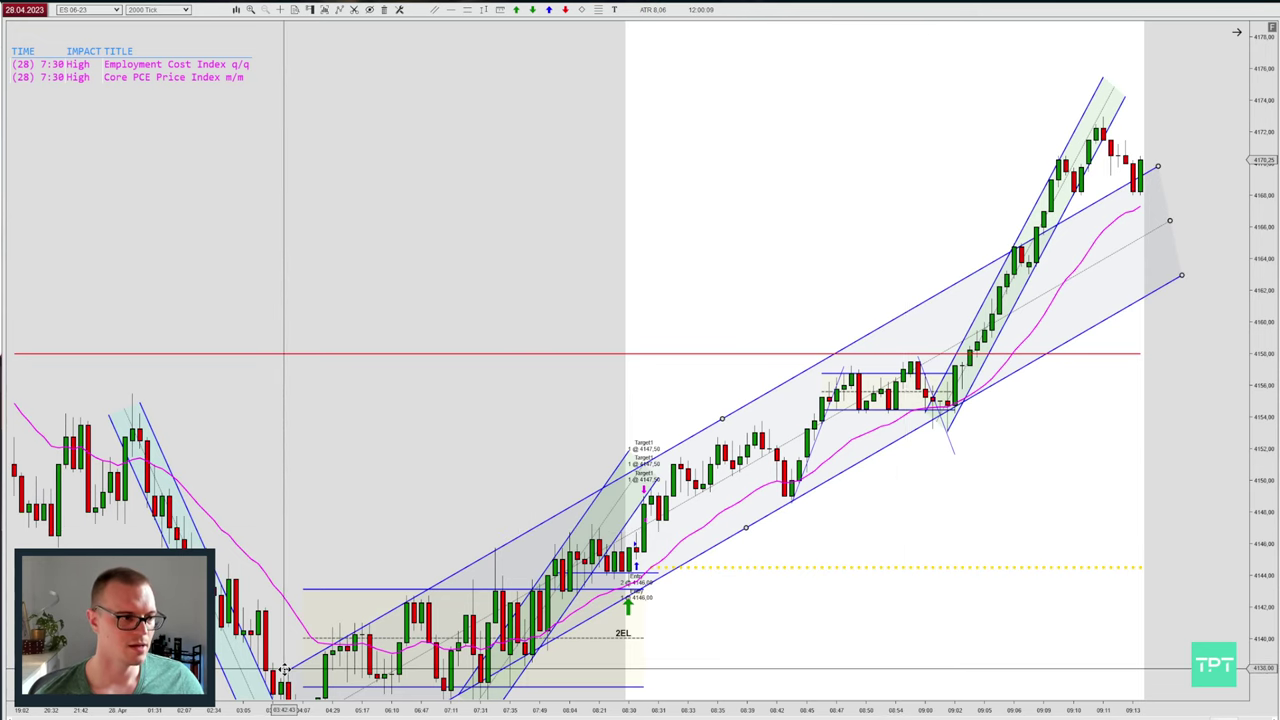
left_click_drag(285, 670, 253, 608)
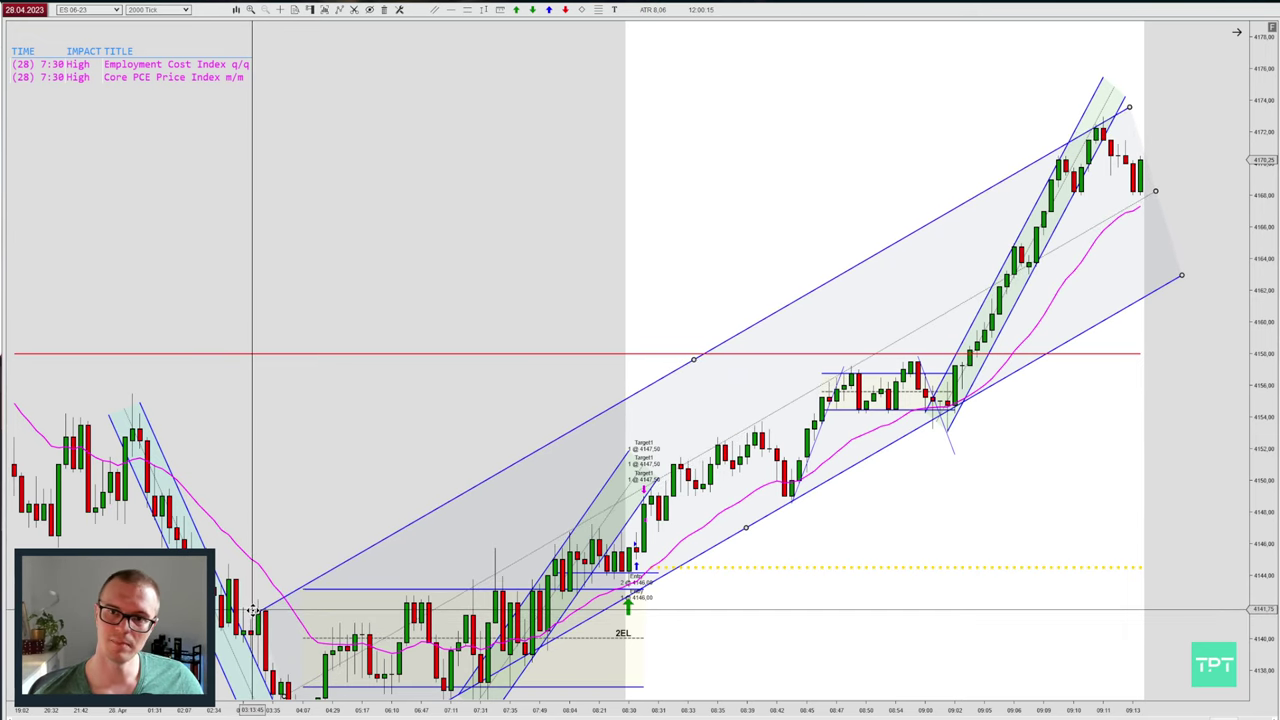
left_click_drag(1156, 190, 1243, 138)
left_click_drag(259, 612, 252, 612)
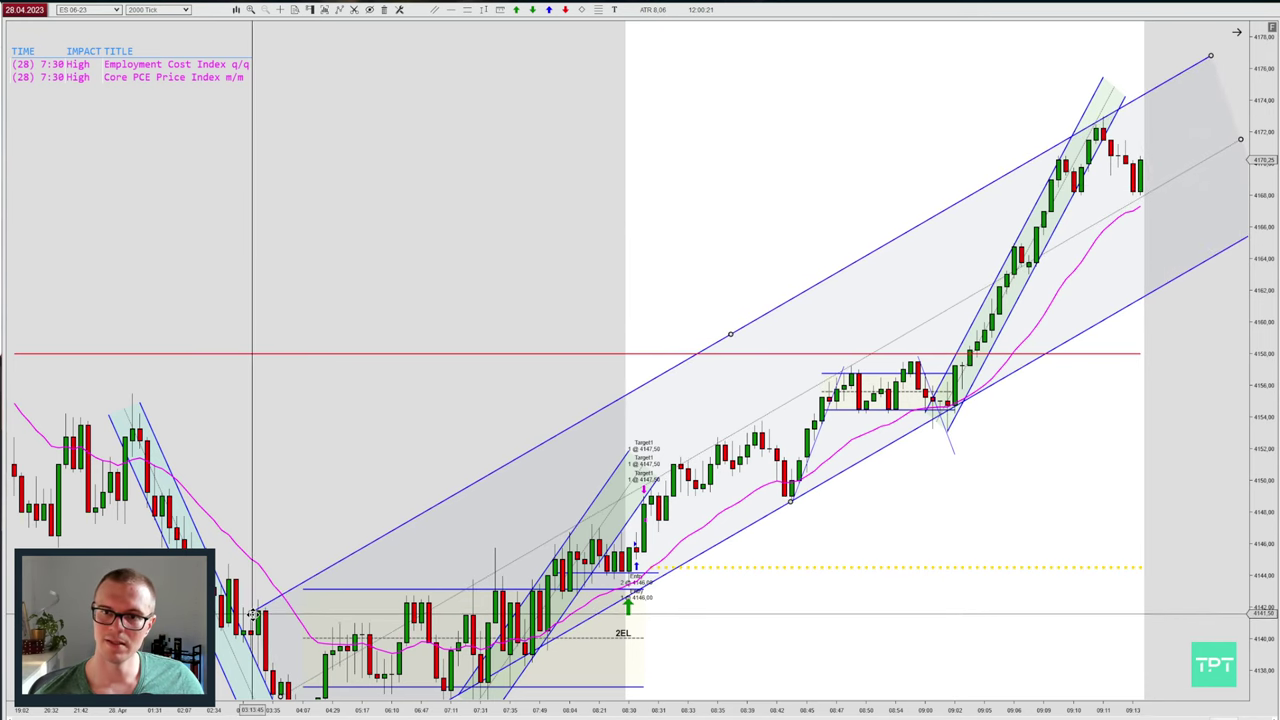
left_click(504, 280)
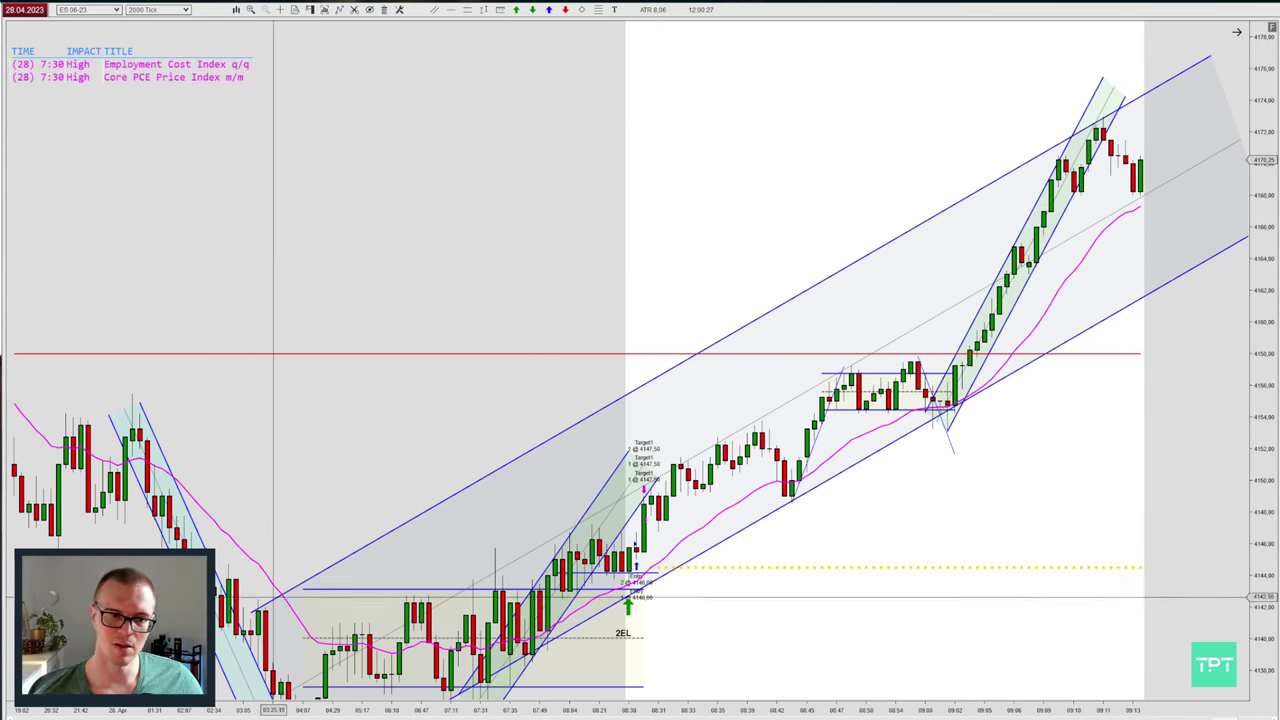
key("ctrl+Up")
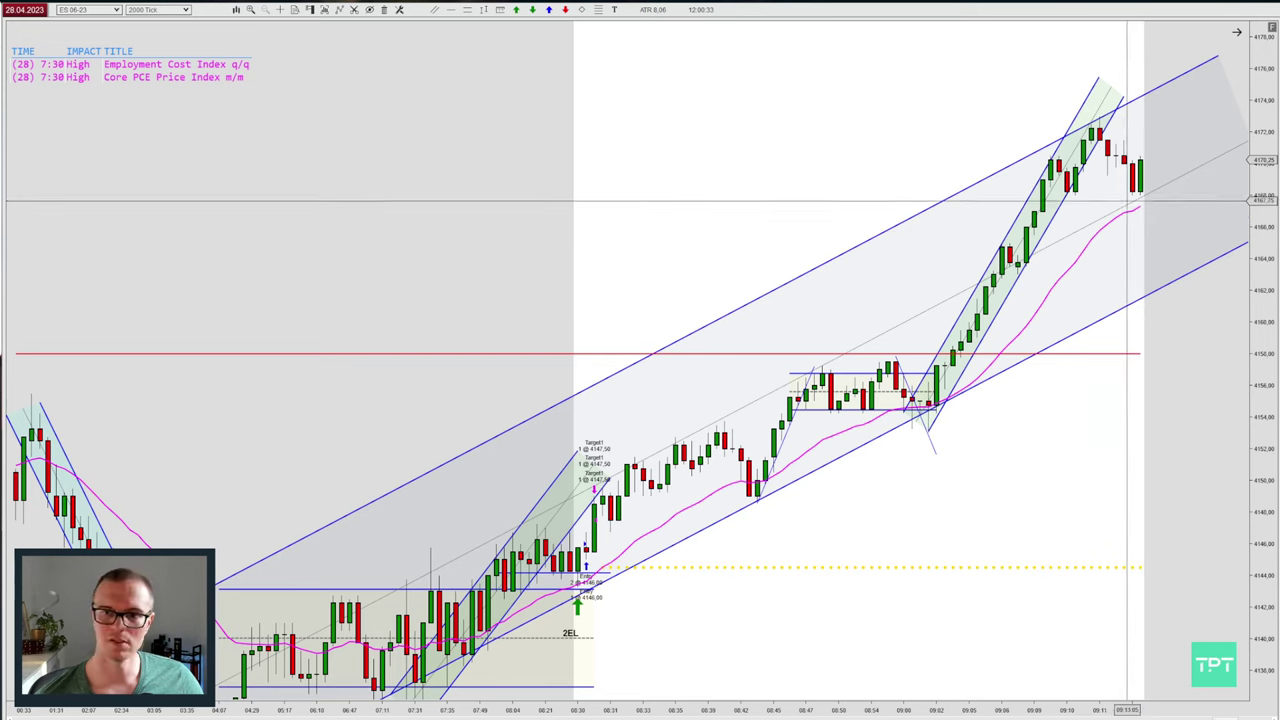
Extend the widened rising channel along its slope past the 09:22 bars.
left_click_drag(1120, 187, 1114, 218)
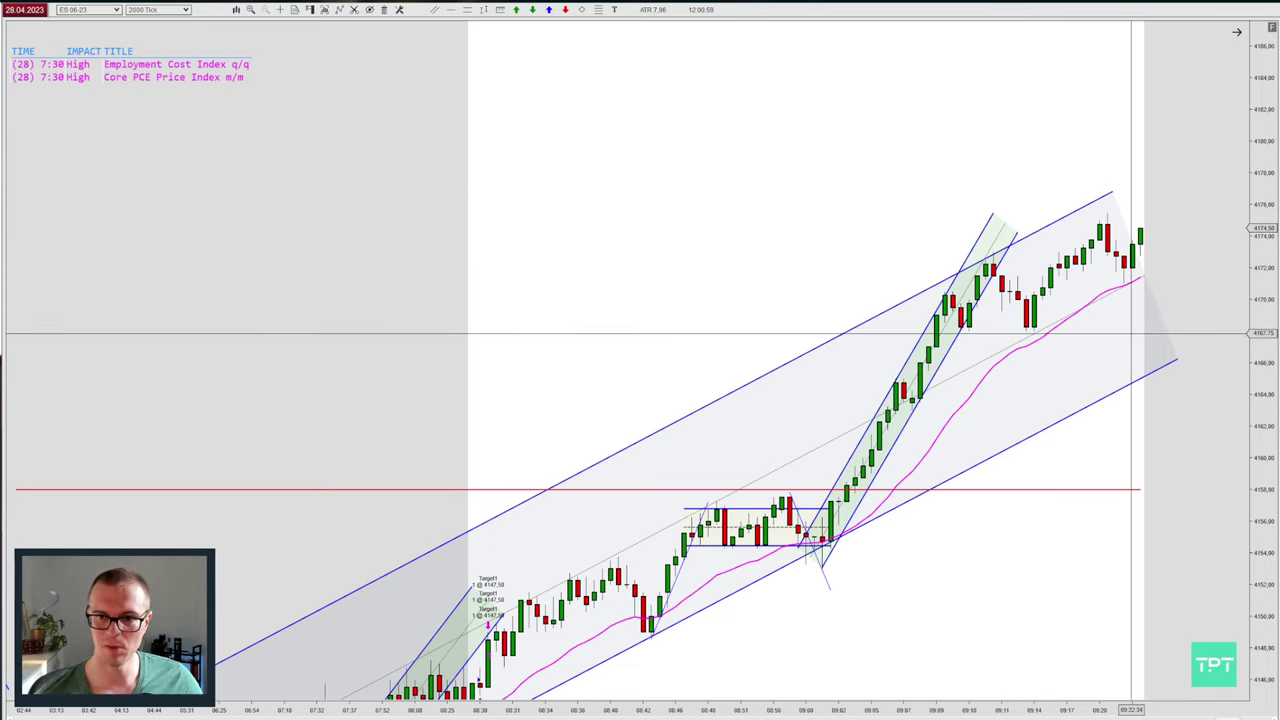
left_click(1165, 364)
left_click_drag(1145, 275, 1214, 238)
left_click(897, 186)
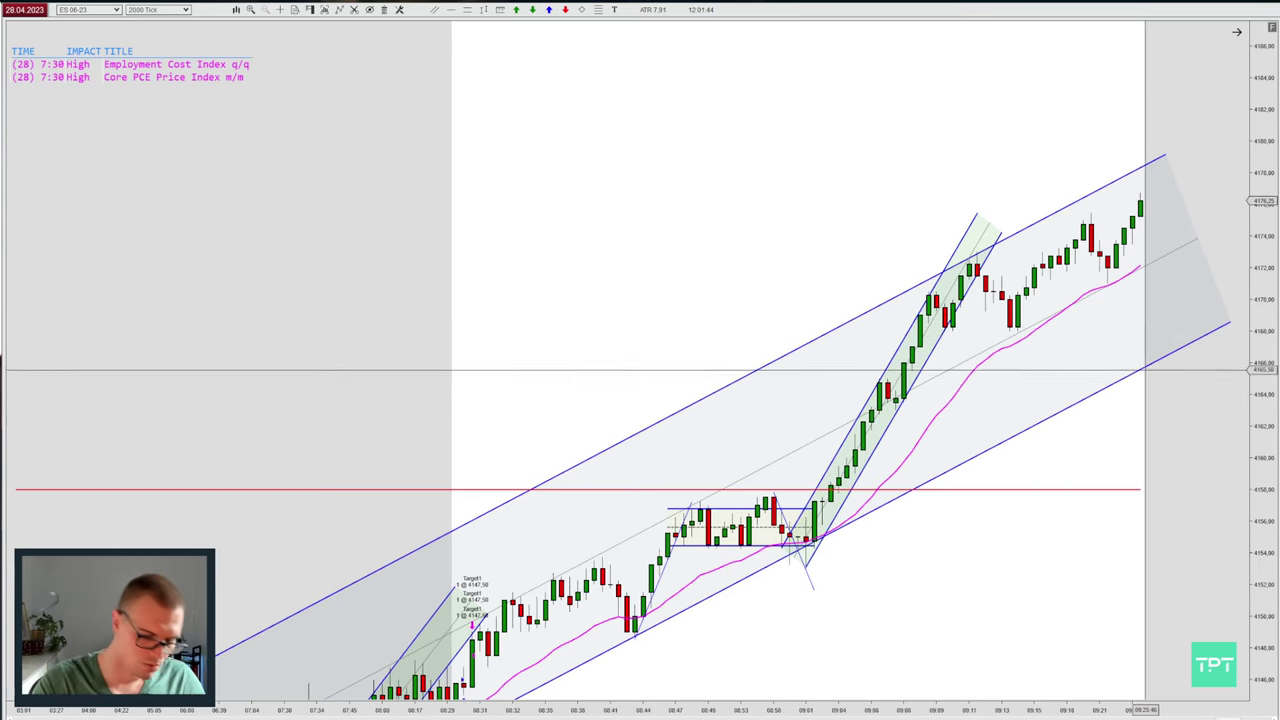
Draw a steep rising line from the 09:22 pullback low to about 4179.50, beyond the latest bars.
left_click(1106, 287)
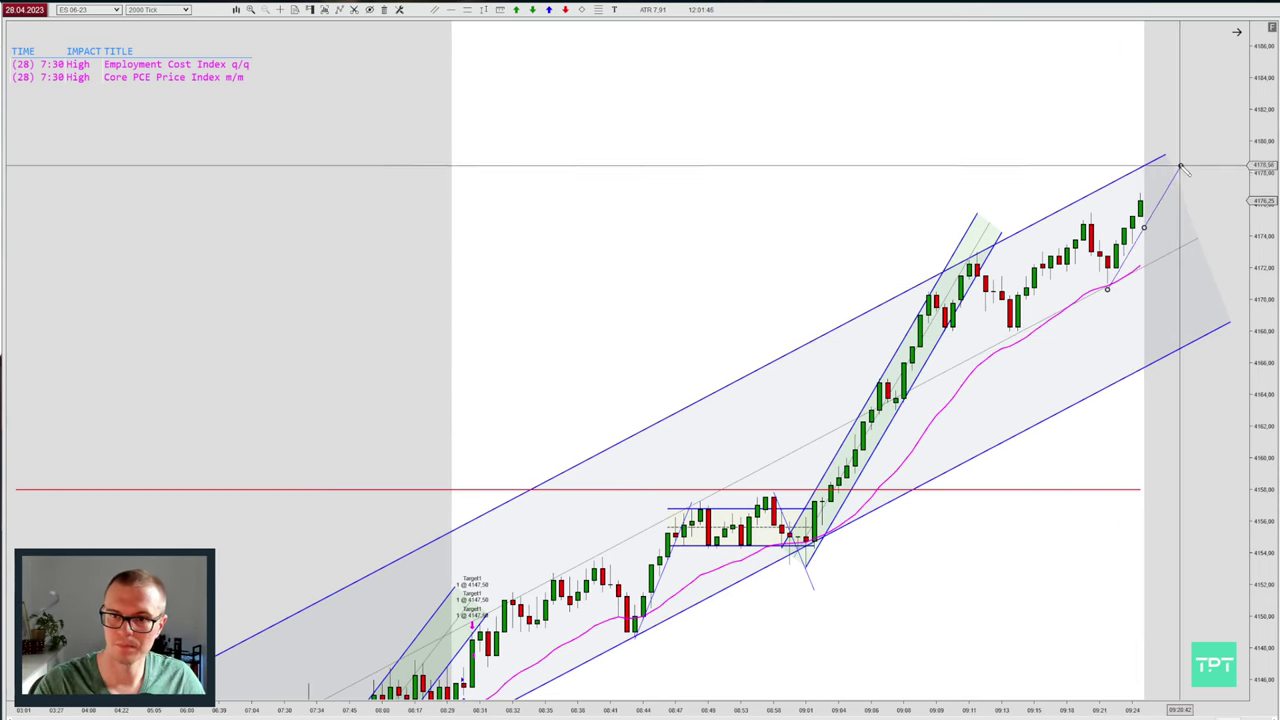
left_click(1171, 147)
left_click(1170, 148)
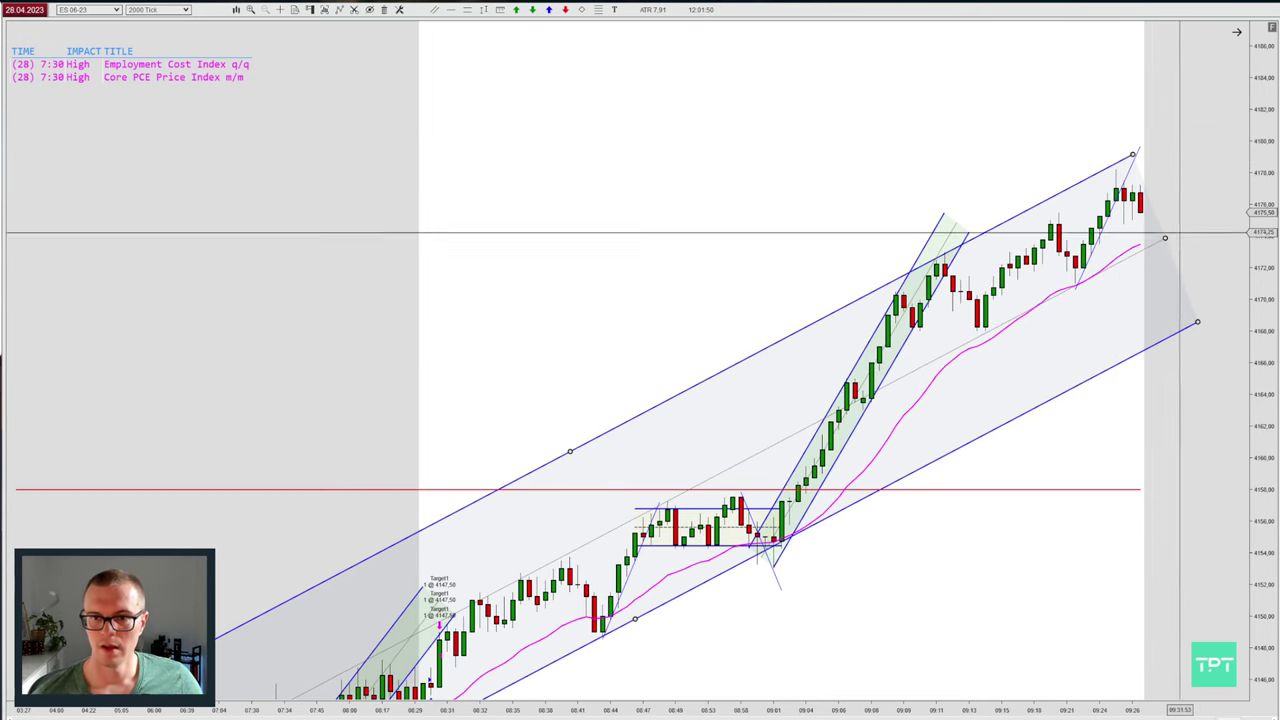
Extend the wide channel past the 09:26 bars and mark the small range at the highs, stretching it over the 09:31 breakdown.
left_click_drag(1166, 237, 1211, 159)
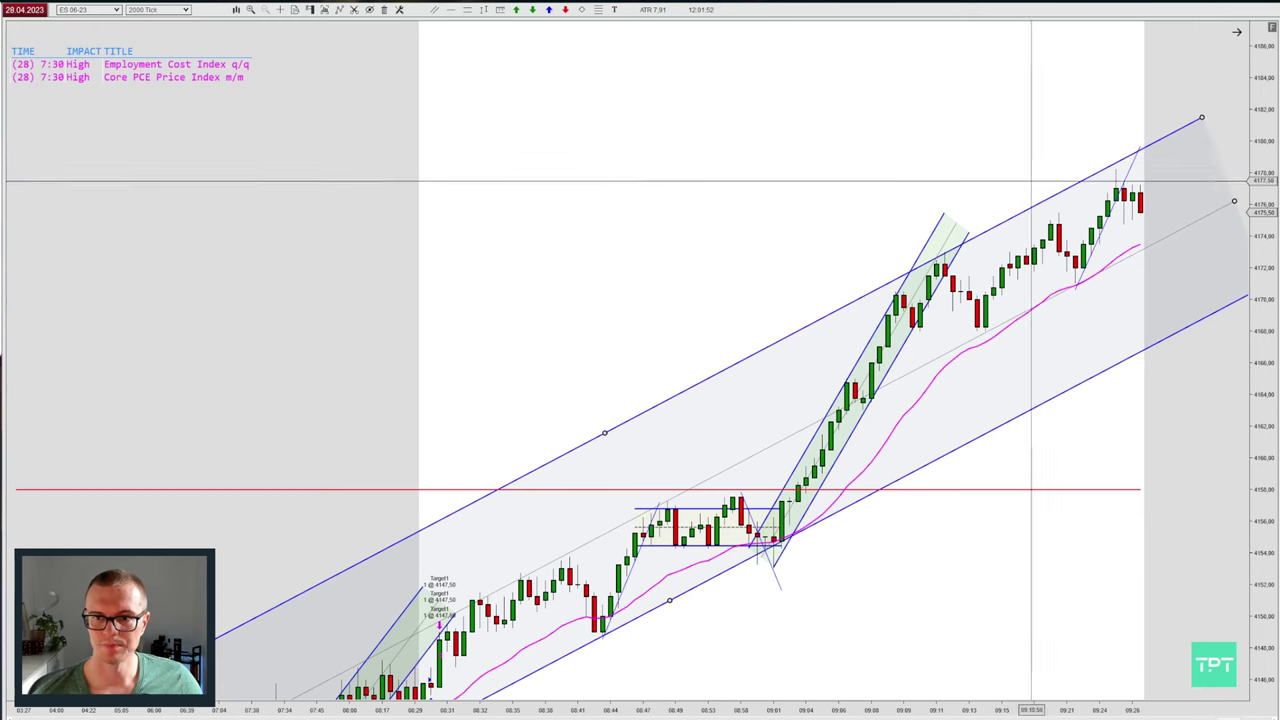
left_click(982, 131)
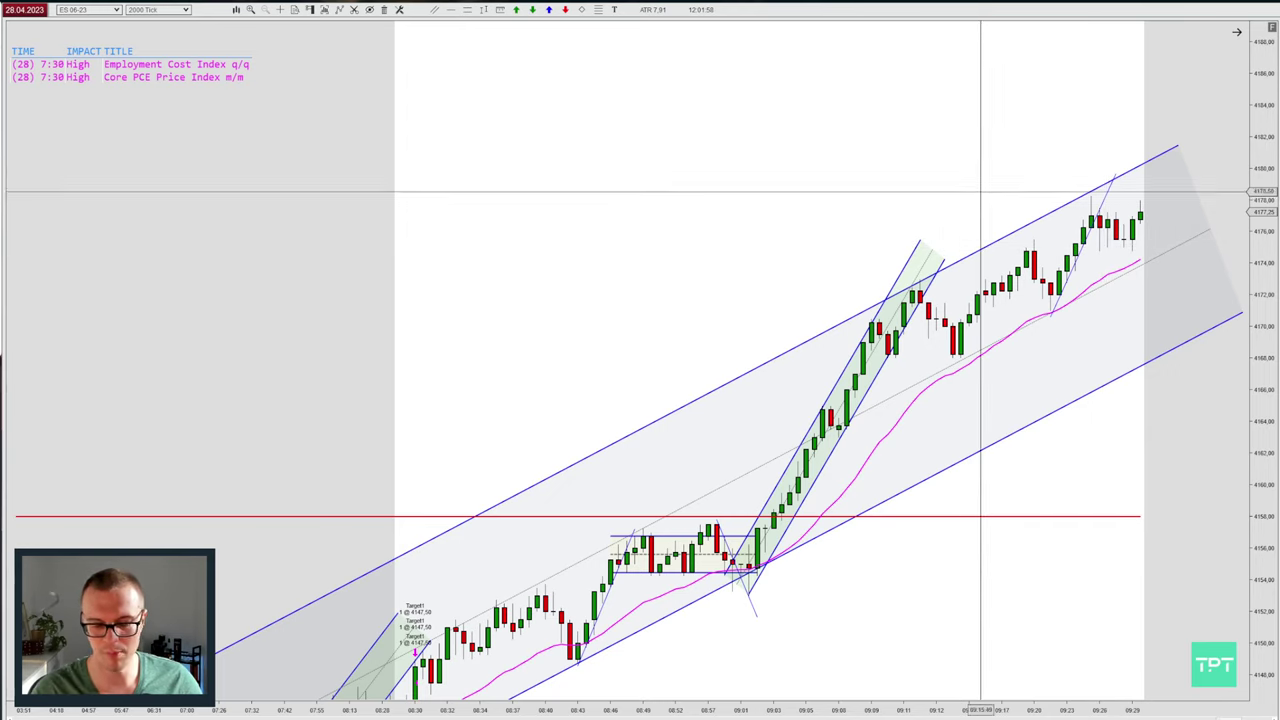
left_click(1075, 216)
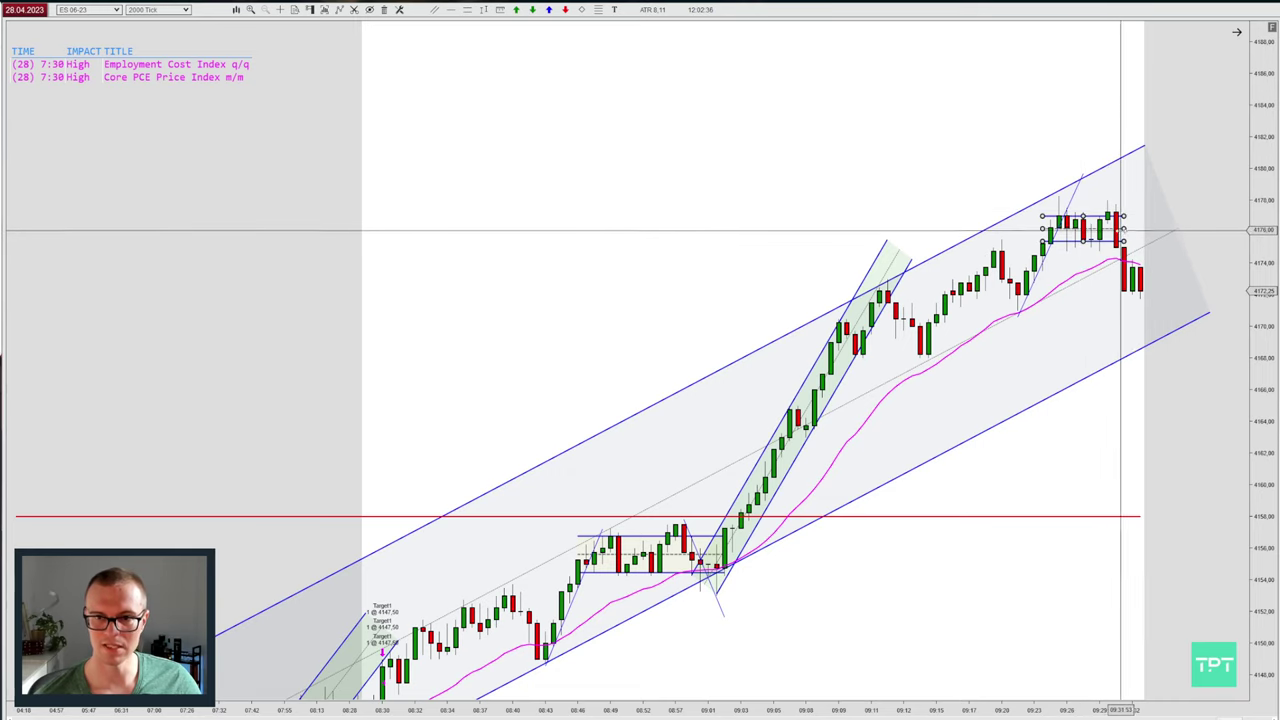
left_click_drag(1121, 230, 1133, 231)
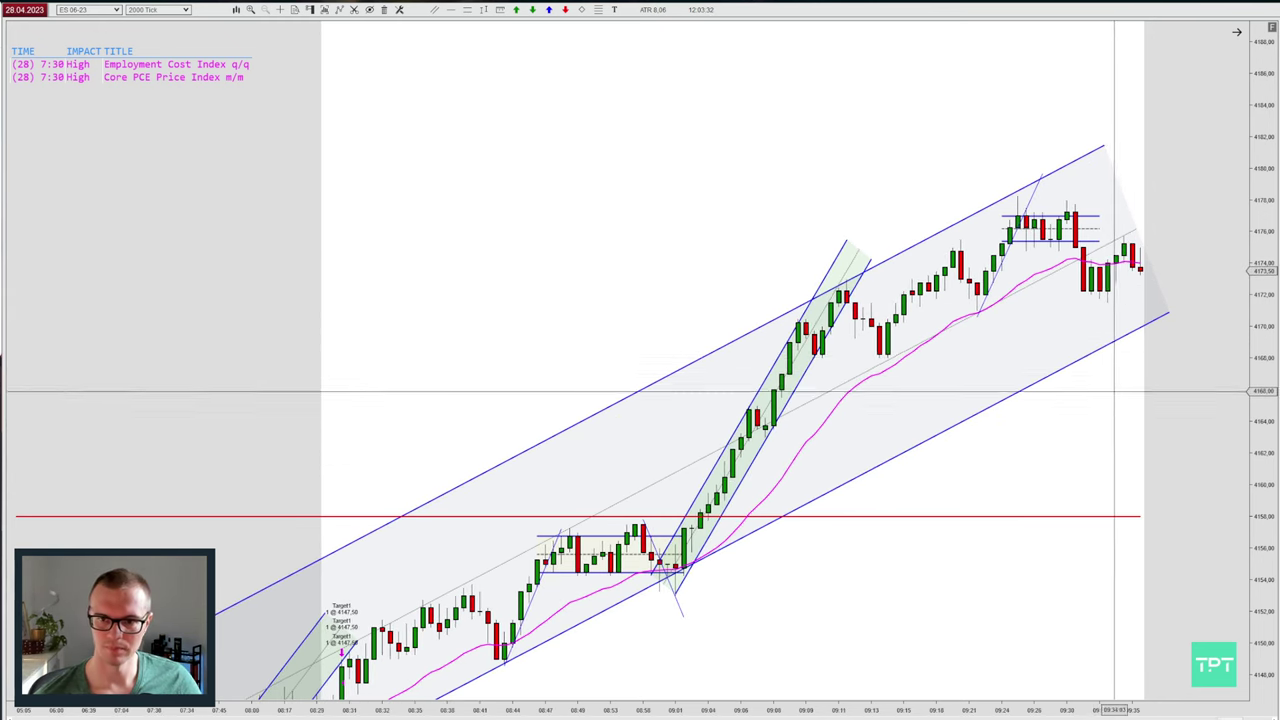
Extend the wide rising channel along its slope past the 09:37 bars.
left_click(1094, 344)
left_click_drag(1124, 228, 1217, 171)
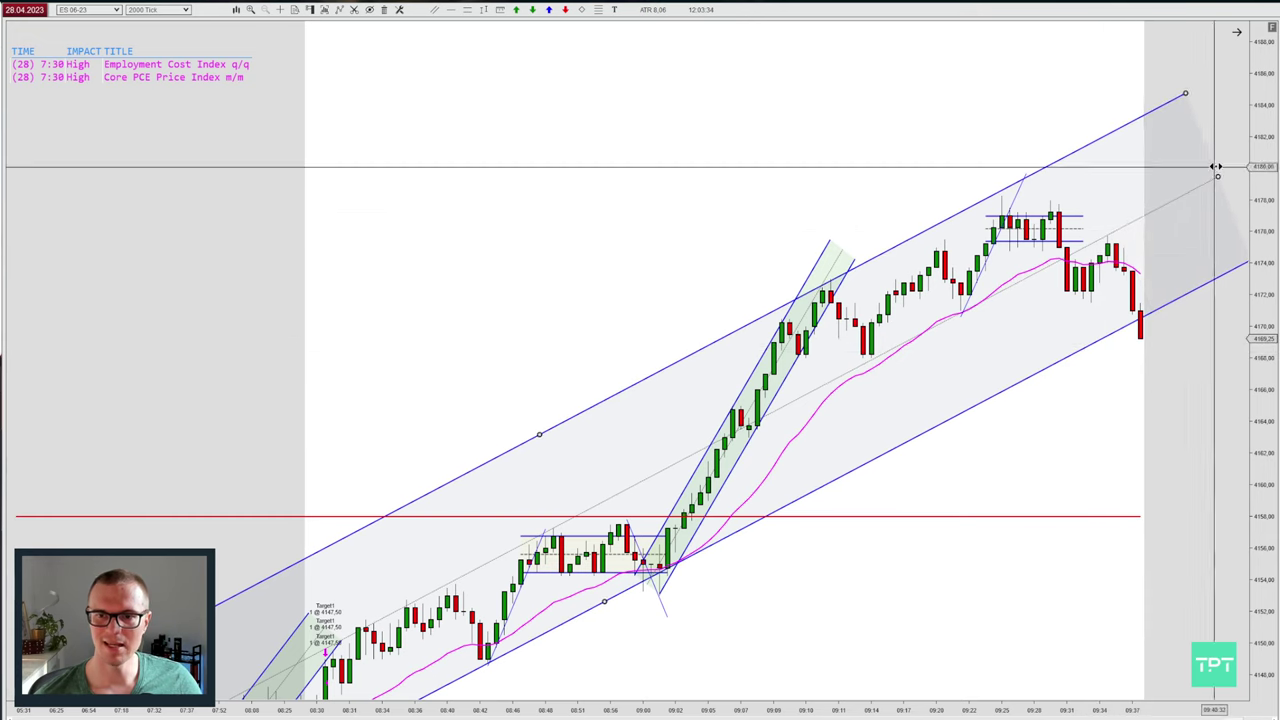
left_click(1074, 431)
Mark the first down leg from about 4177.75 to 4171.50, project it from the 4175.75 swing high, and lengthen its target line.
left_click(484, 11)
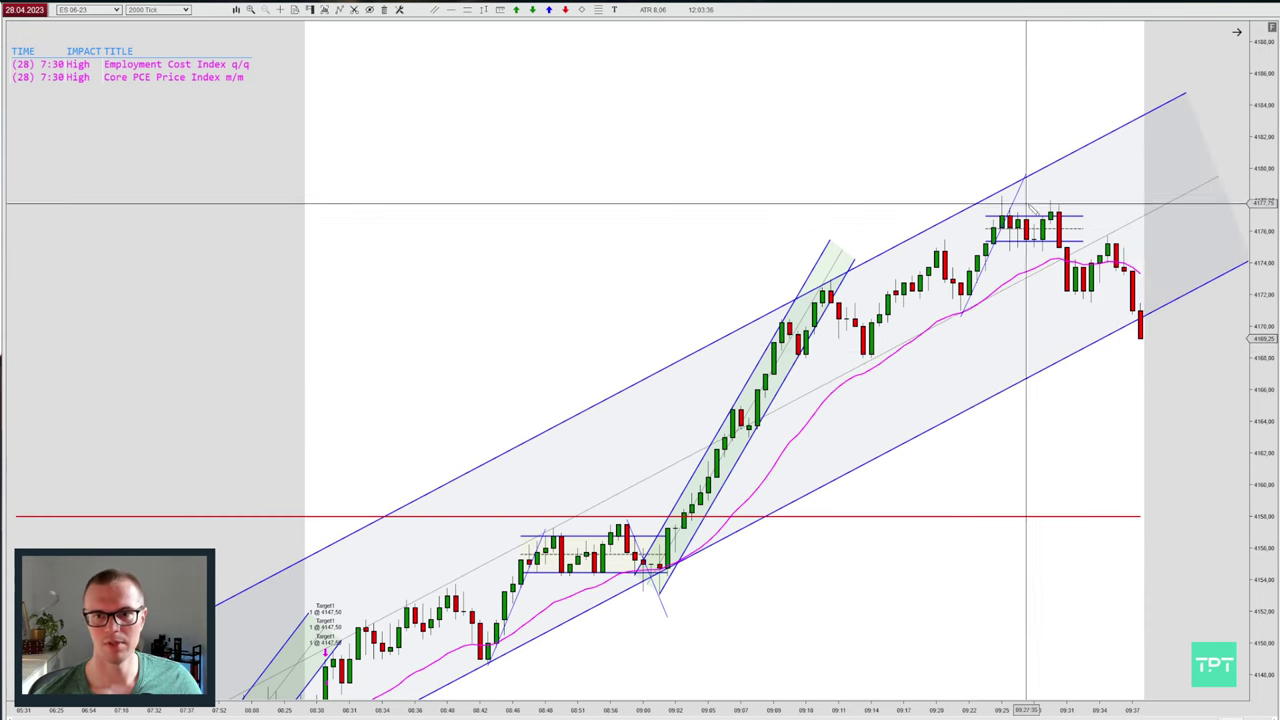
left_click(1050, 202)
left_click(1058, 302)
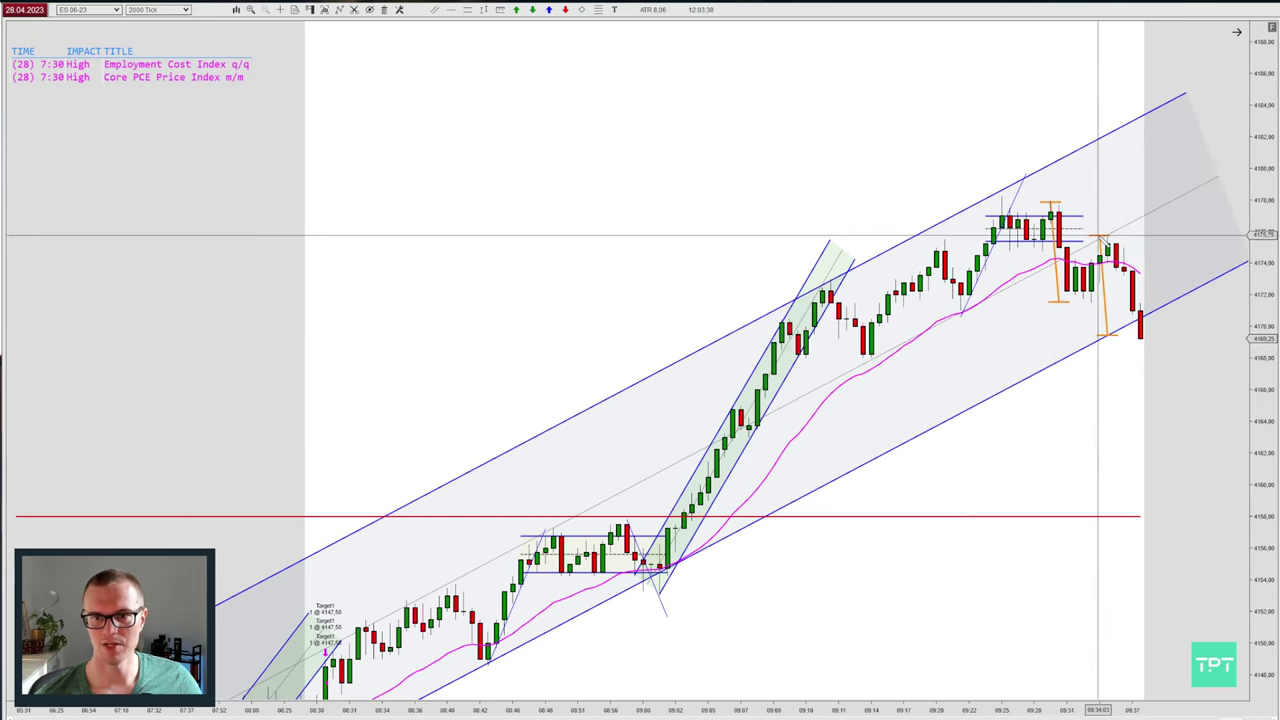
left_click(1098, 235)
left_click_drag(1116, 335, 1156, 335)
left_click(1125, 406)
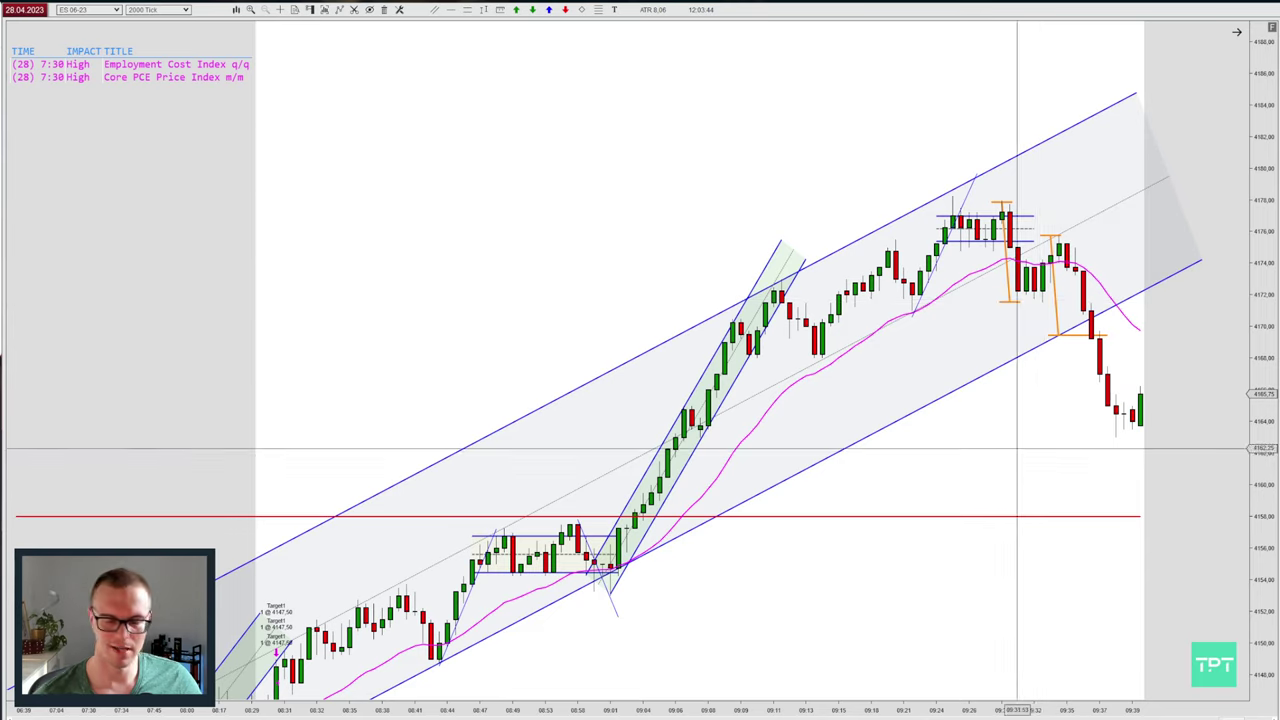
Draw a narrow, steep falling channel along the selloff from about 4173.75 down to about 4160.50.
key("F2")
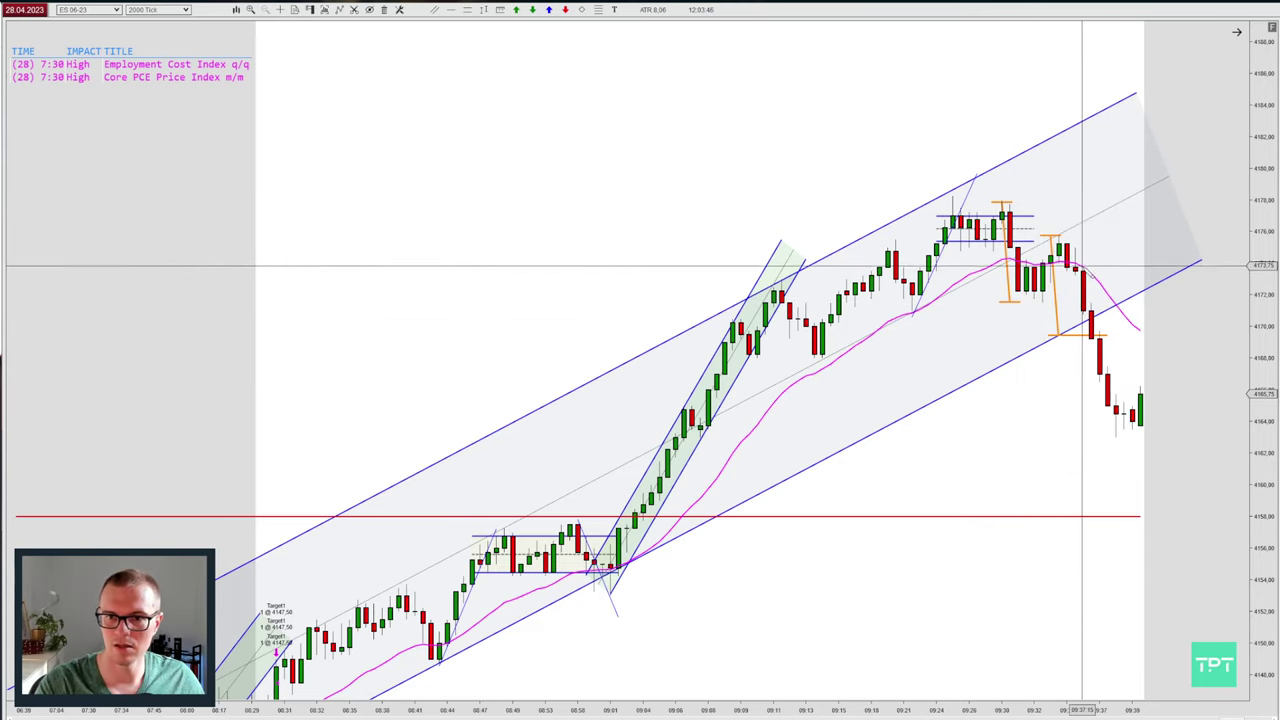
left_click(1083, 264)
left_click(1121, 475)
left_click(1131, 476)
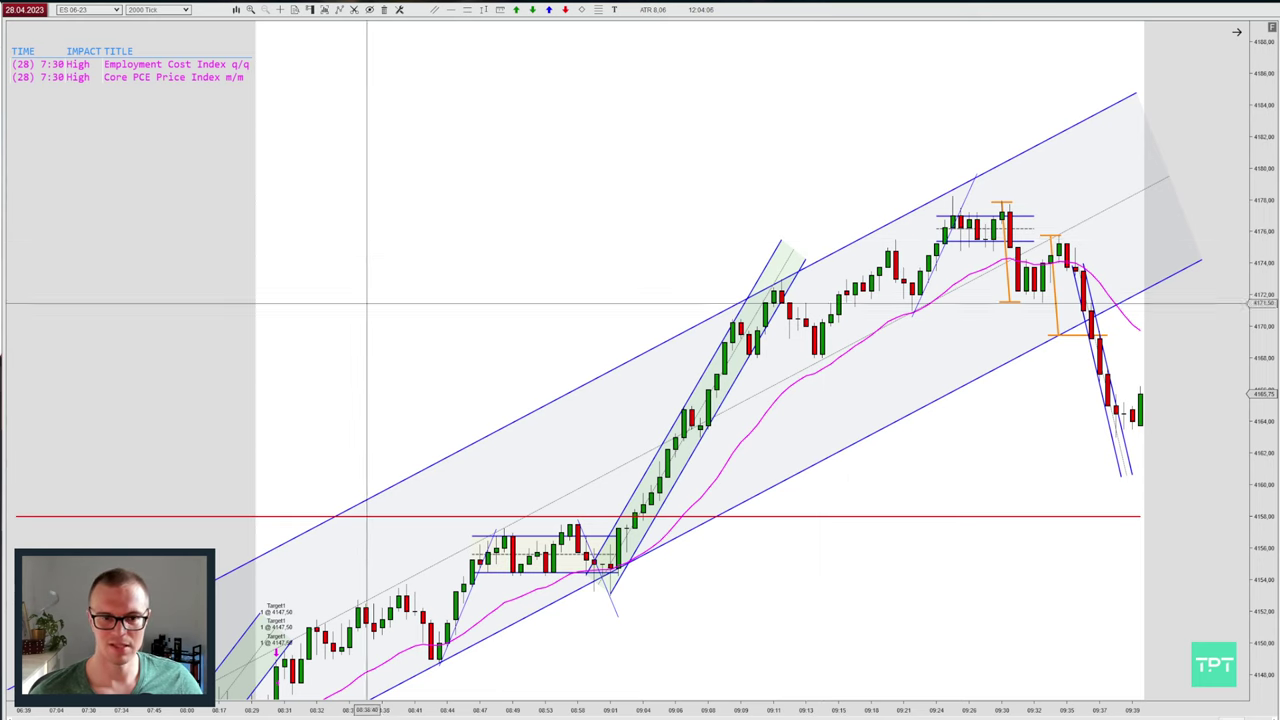
Extend the wide rising channel so its lower line reaches beyond the 09:46 recovery bars.
scroll(397, 273, "down", 1)
scroll(397, 273, "up", 1)
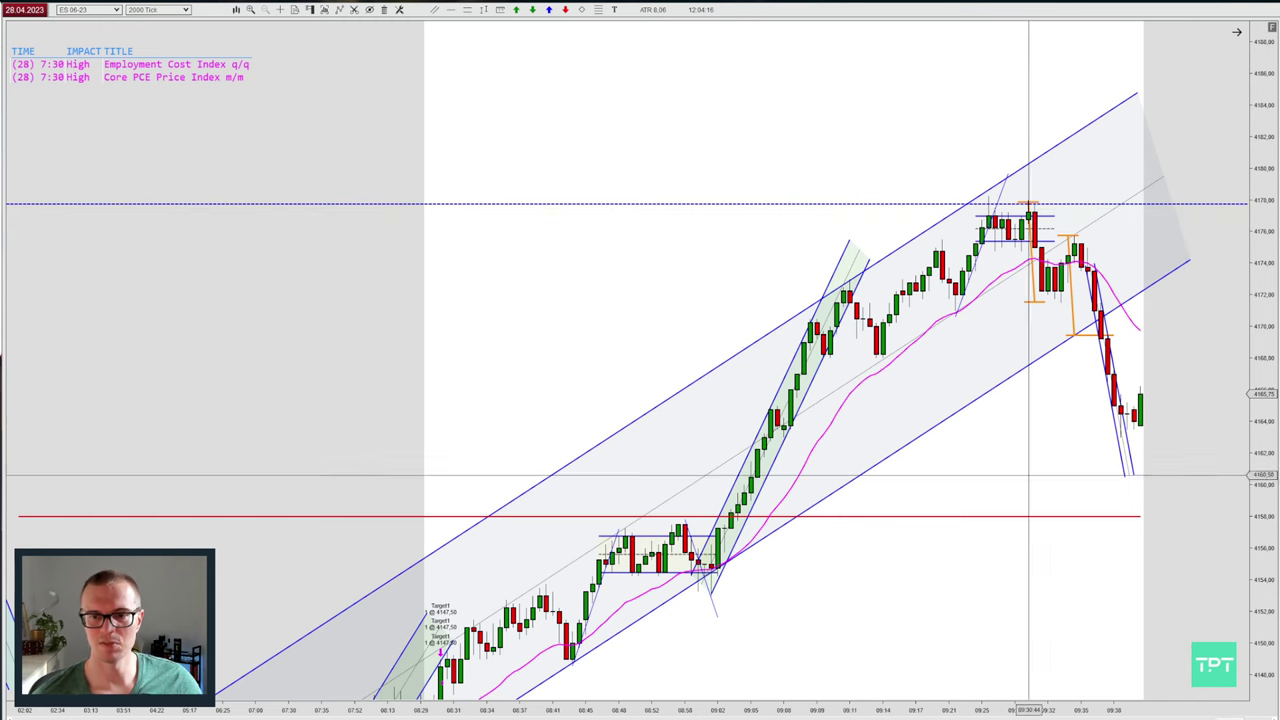
scroll(1045, 440, "up", 2)
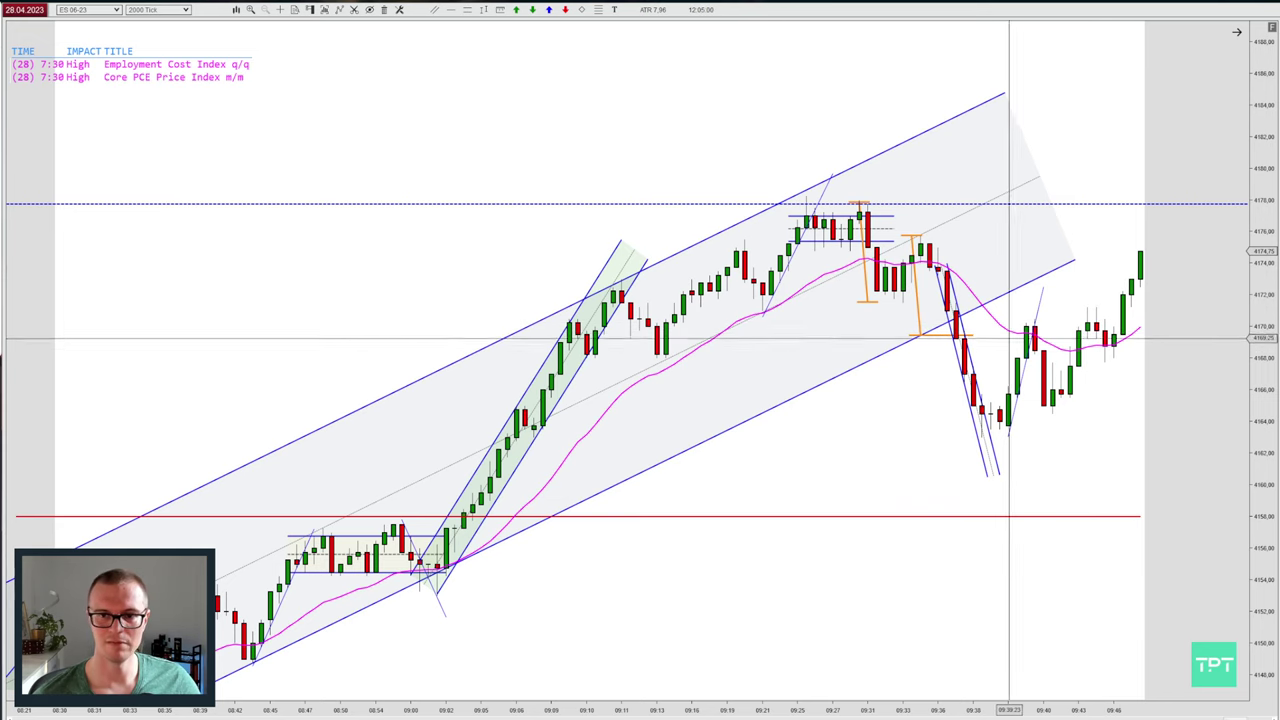
left_click(1036, 273)
left_click_drag(1041, 177, 1157, 118)
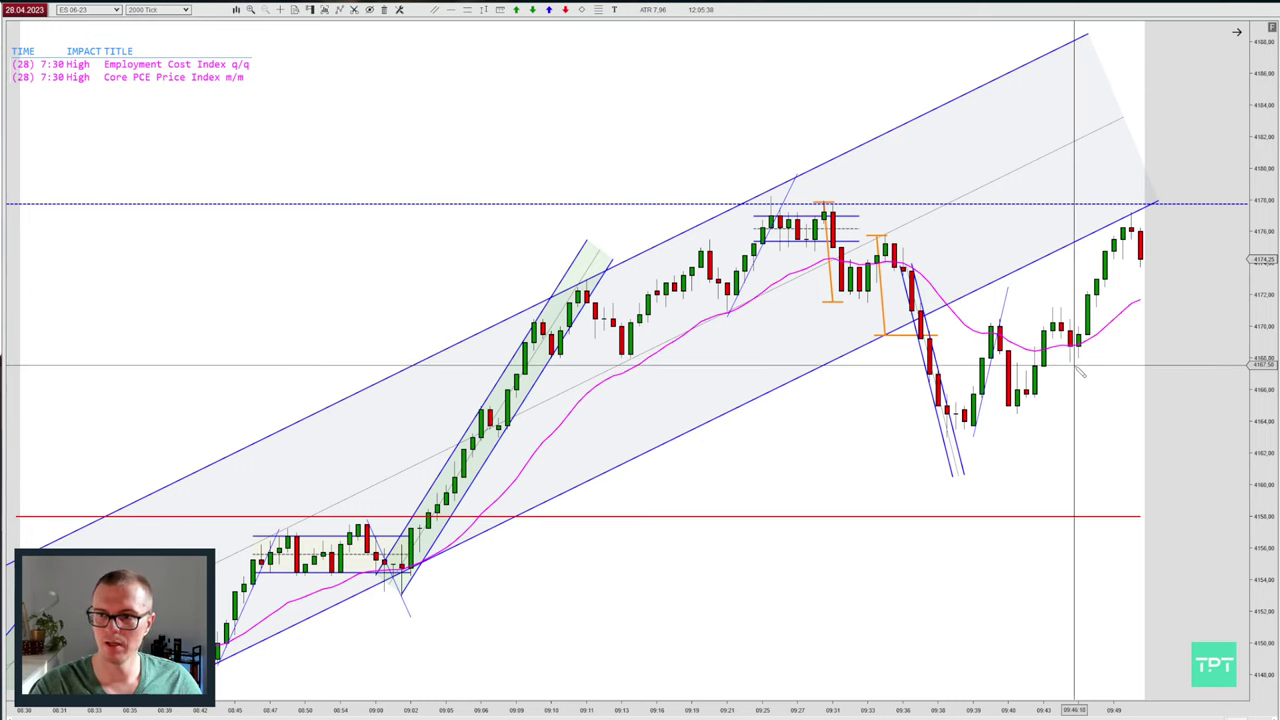
Draw a narrow, steep rising channel along the recovery from the 09:46 low at about 4167.50 to about 4178.25.
left_click_drag(1078, 363, 1150, 199)
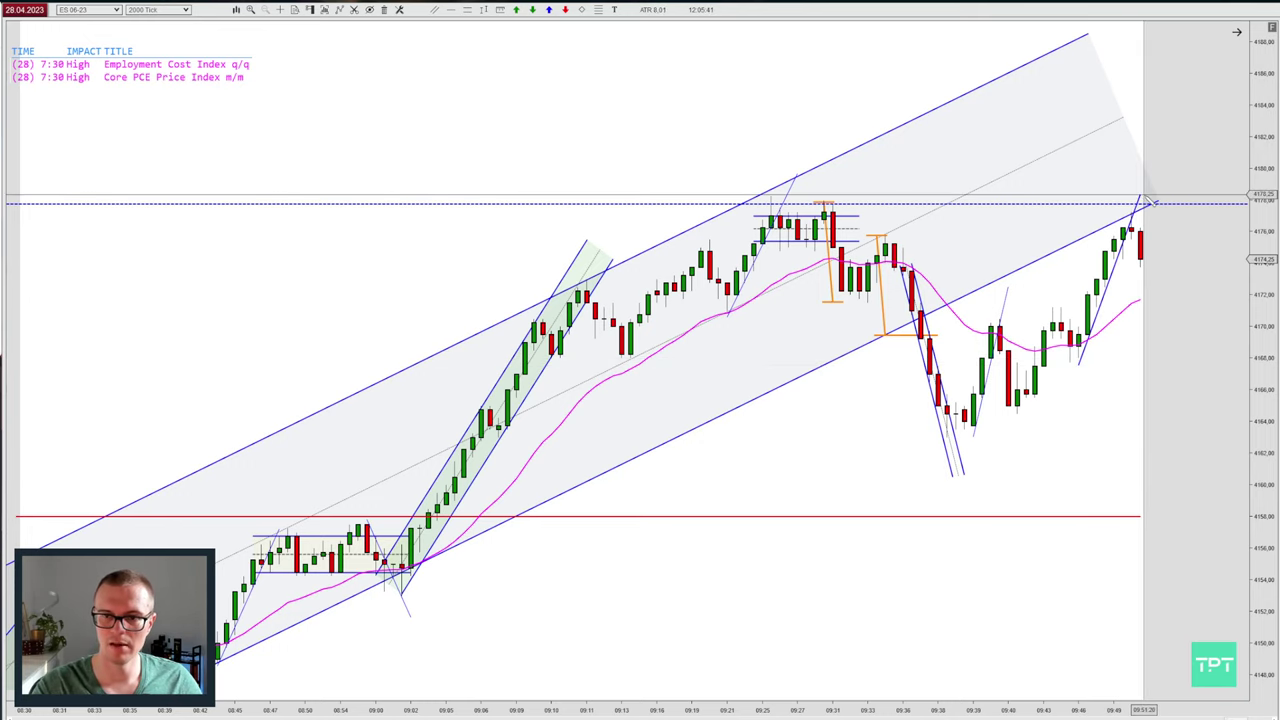
left_click(1144, 195)
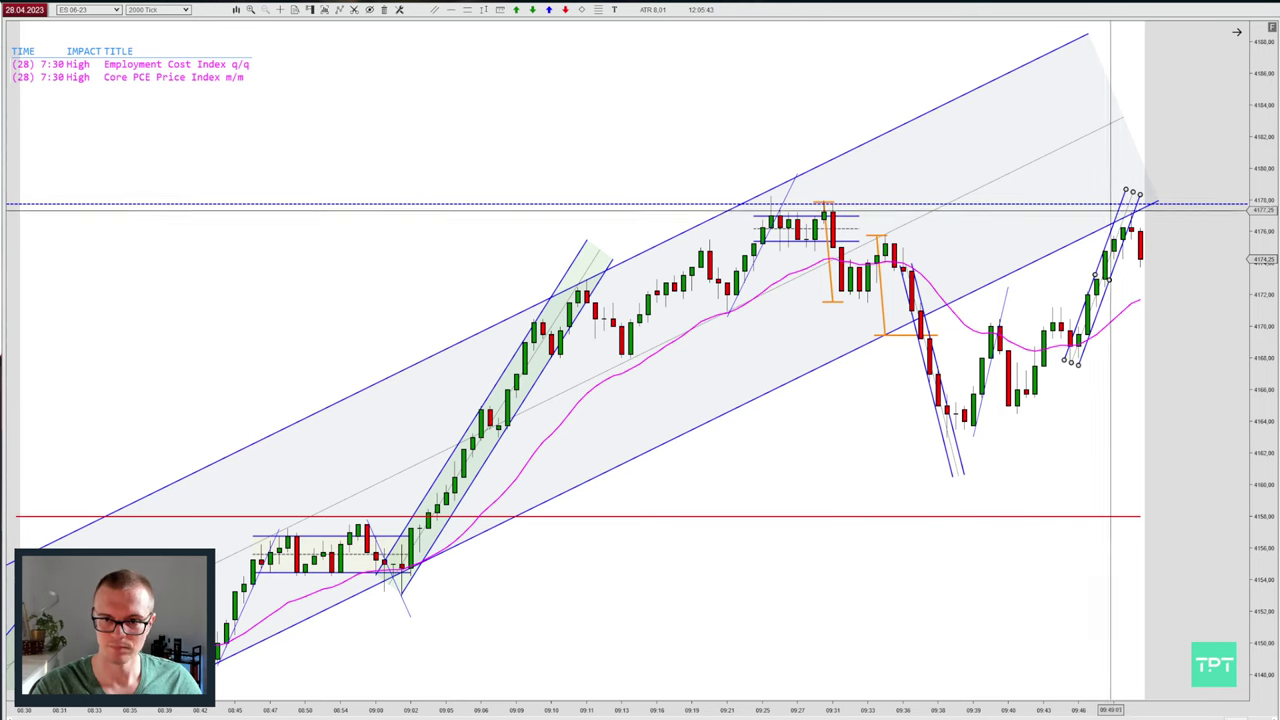
Extend the falling channel along the selloff from the 09:54 high down to about 4151 and widen it by moving its lower line outward.
left_click(983, 190)
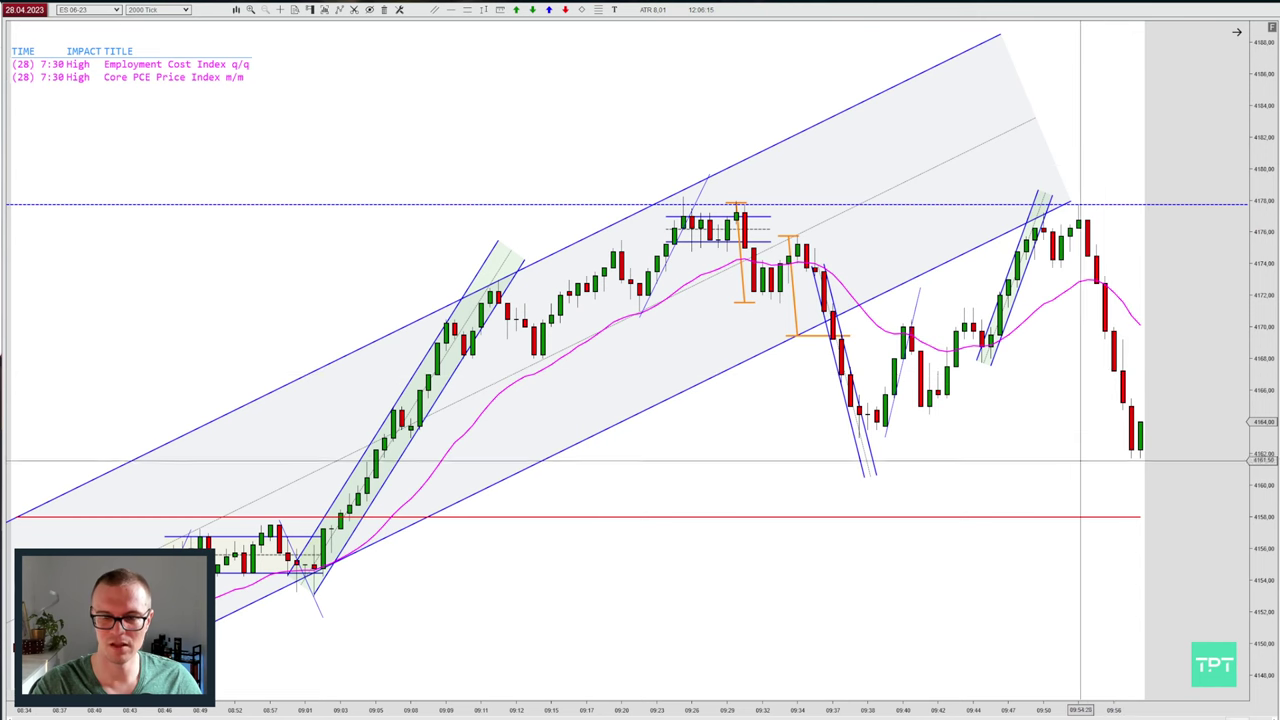
key("ctrl+Up")
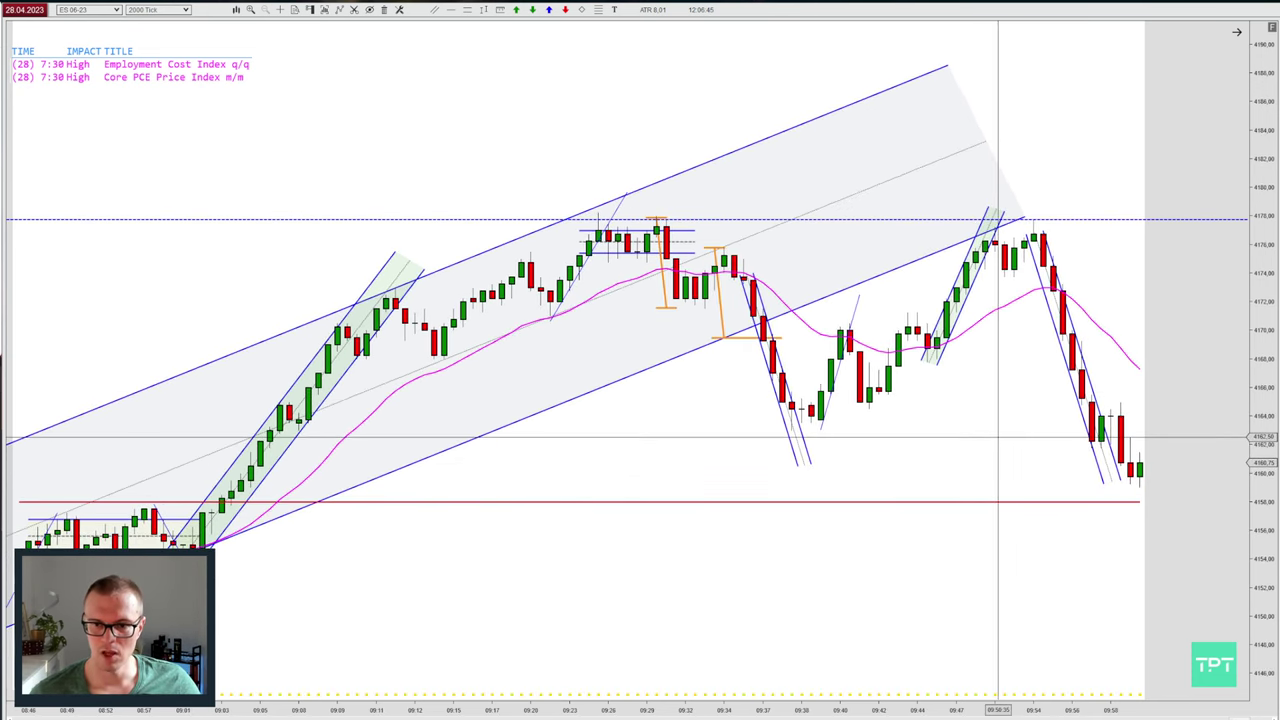
left_click_drag(1117, 477, 1146, 560)
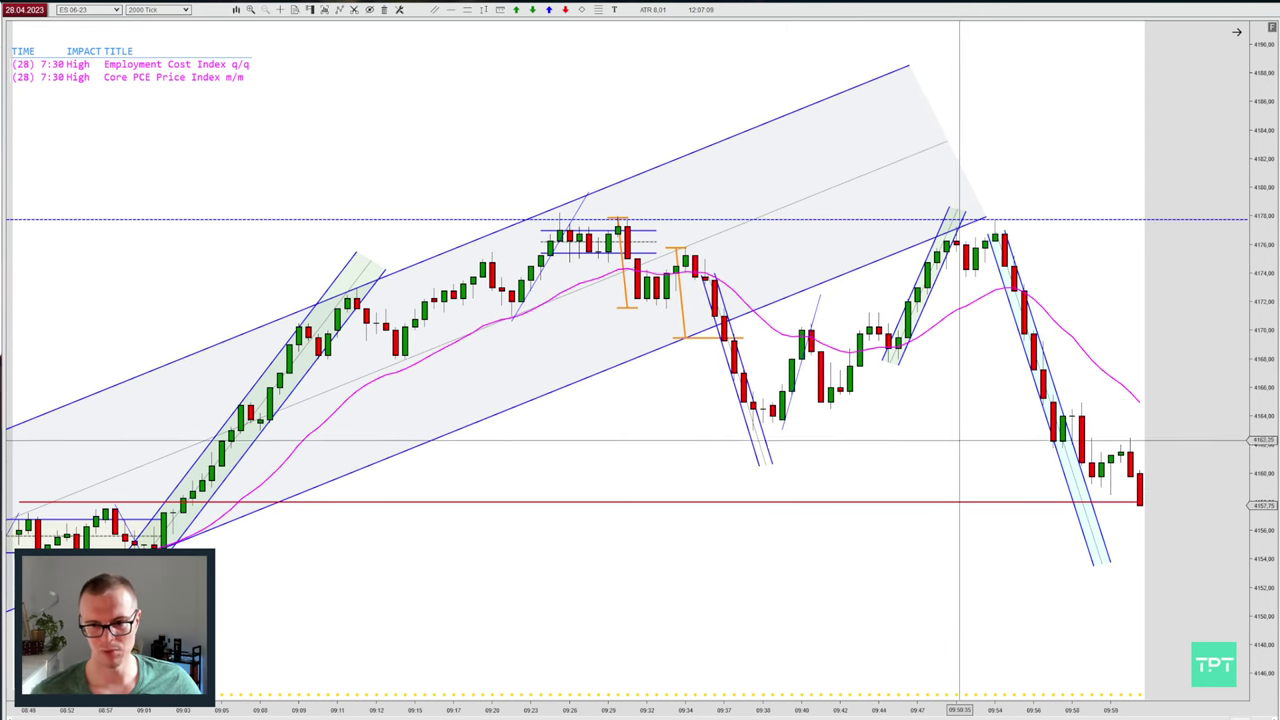
left_click(1092, 561)
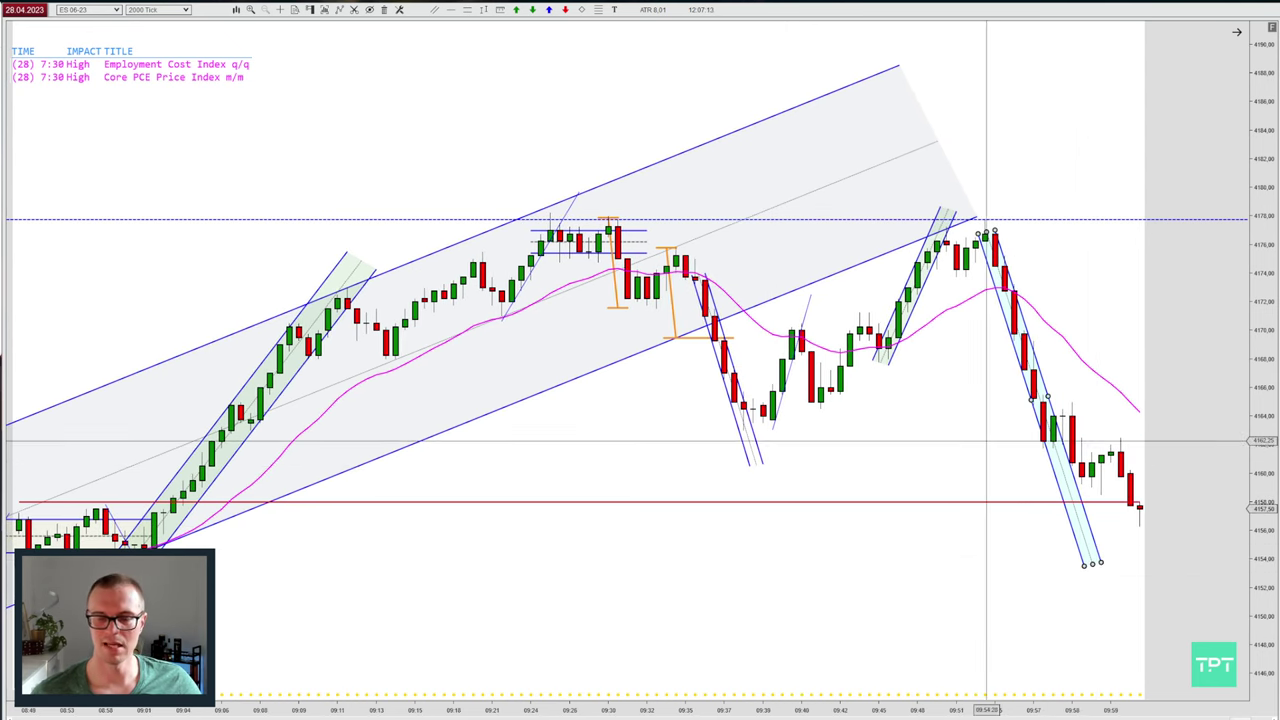
left_click(1048, 485)
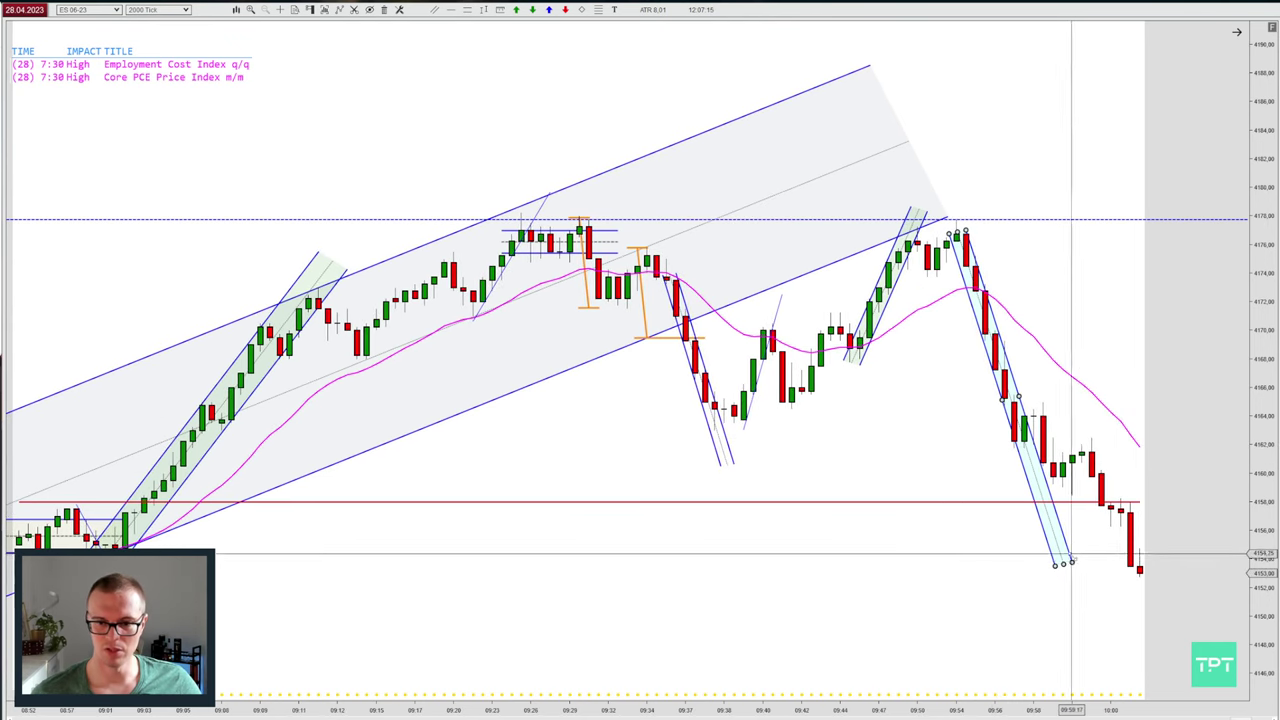
left_click_drag(1071, 562, 1107, 594)
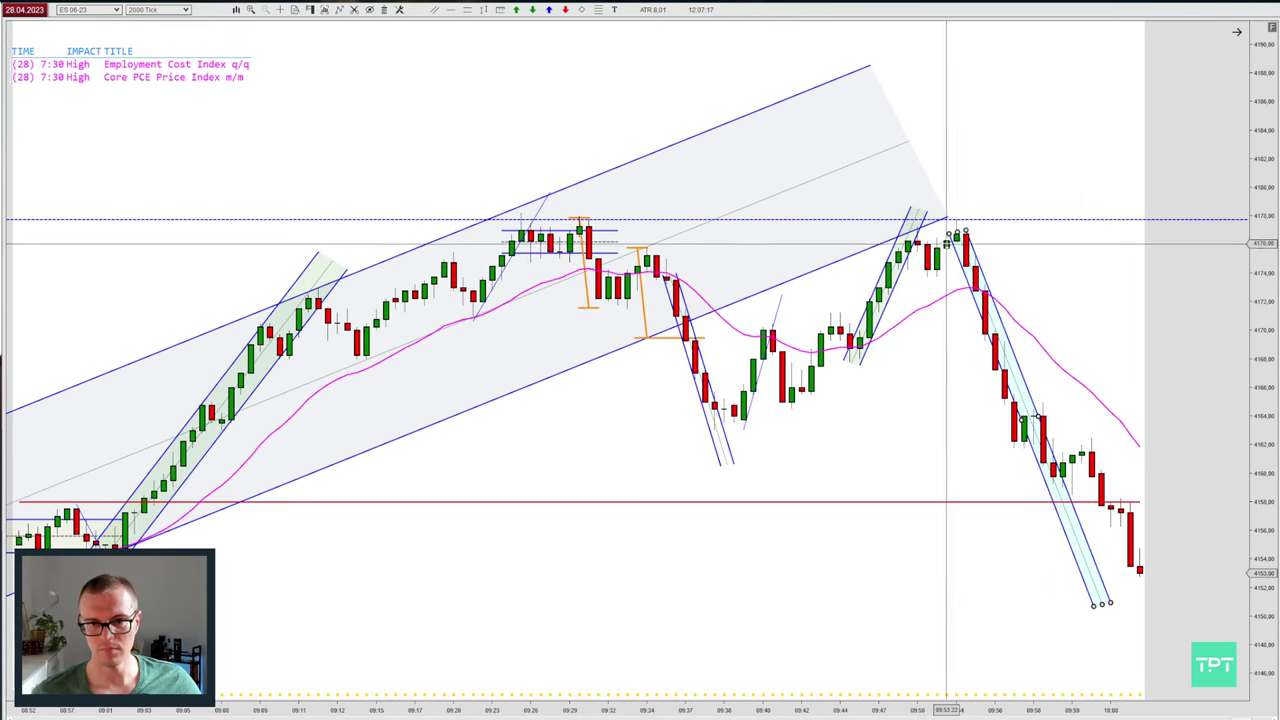
mouse_move(950, 233)
left_mouse_down()
mouse_move(915, 245)
mouse_move(937, 232)
left_mouse_up()
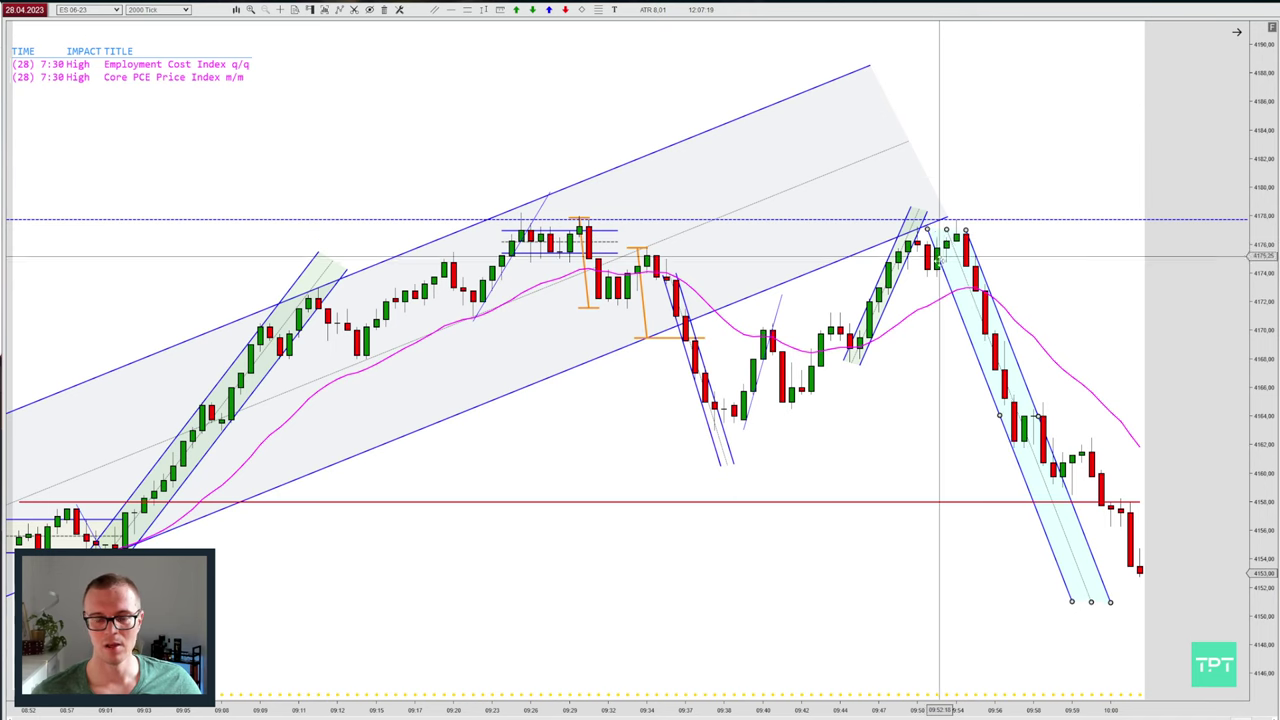
left_click(942, 412)
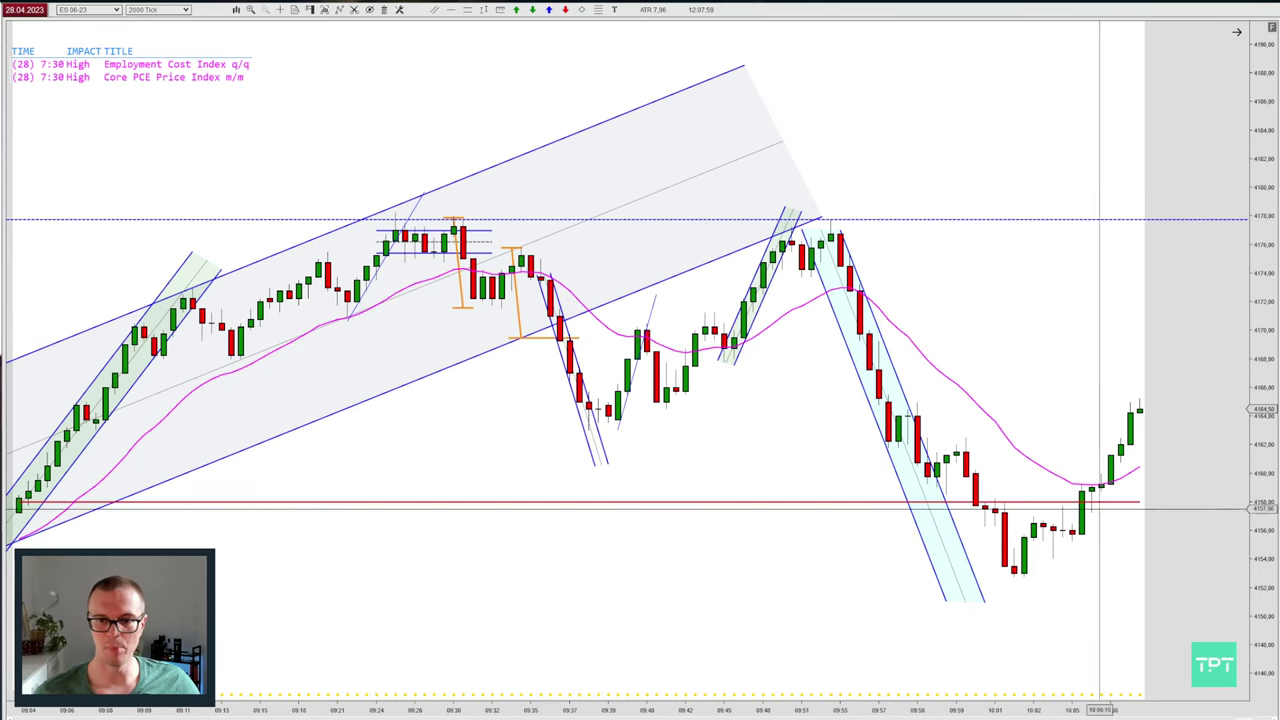
Mark a dashed horizontal level at about 4152.75 that spans the previous session's bars and the 10:01 low.
left_click_drag(1254, 492, 1245, 552)
scroll(1128, 556, "down", 5)
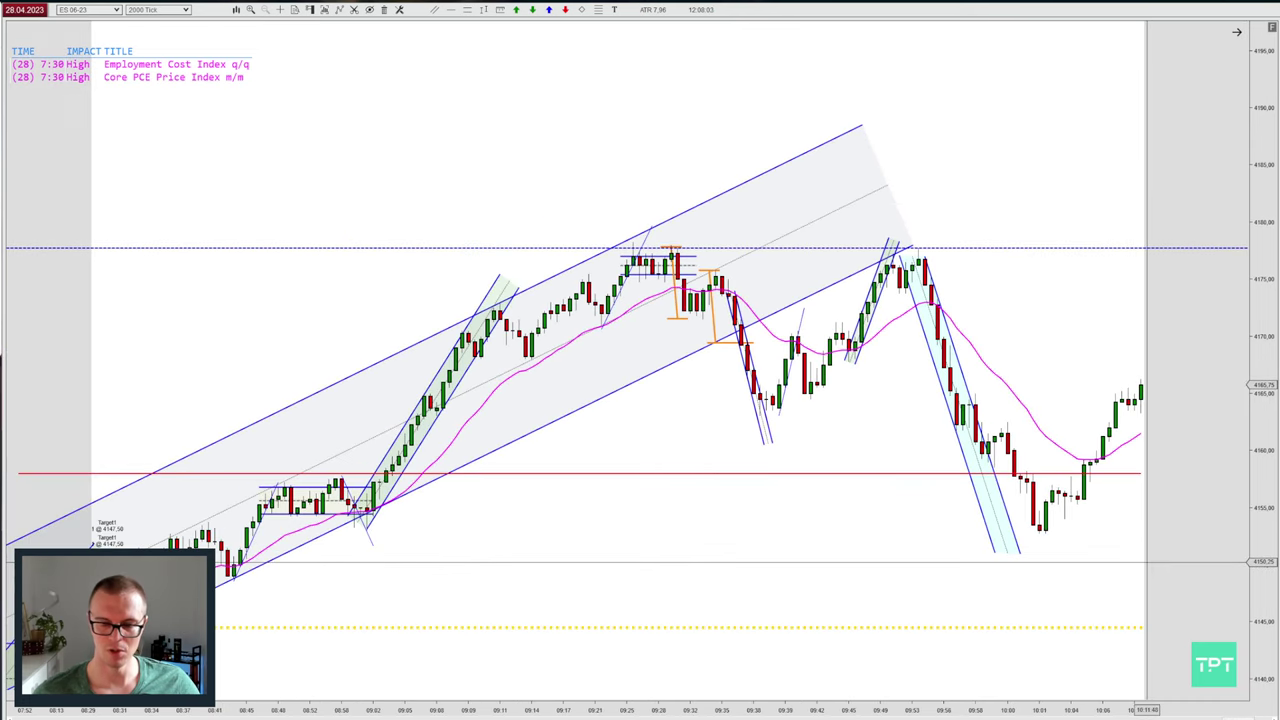
scroll(1120, 566, "up", 1)
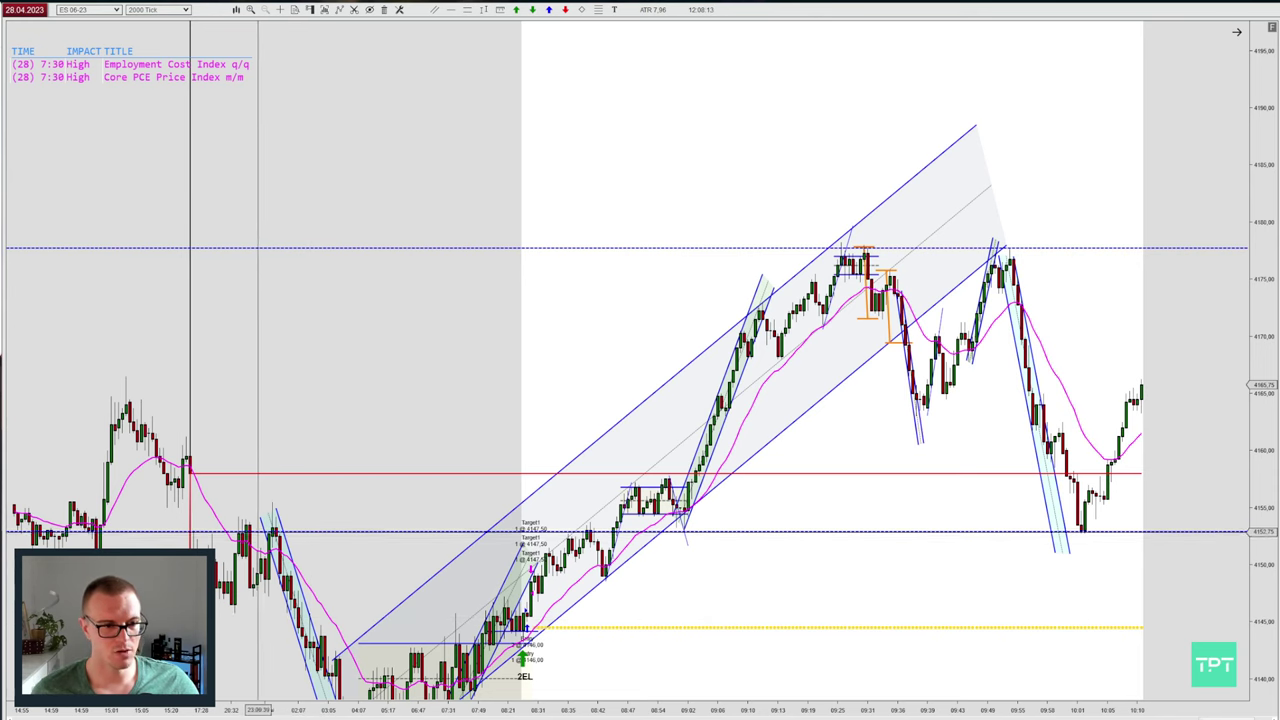
left_click_drag(258, 556, 258, 426)
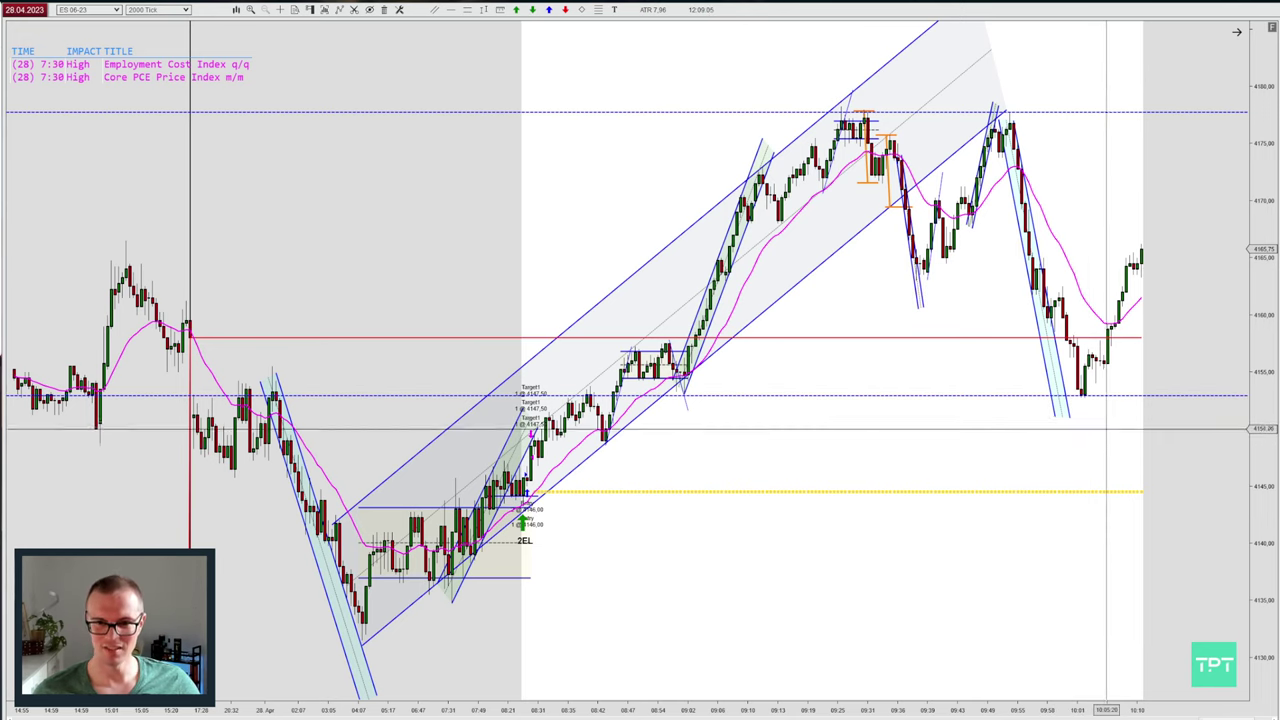
Draw a green-filled rising channel from the 10:01 low at about 4152.50, with its lower line reaching about 4170.50.
scroll(1107, 430, "up", 5)
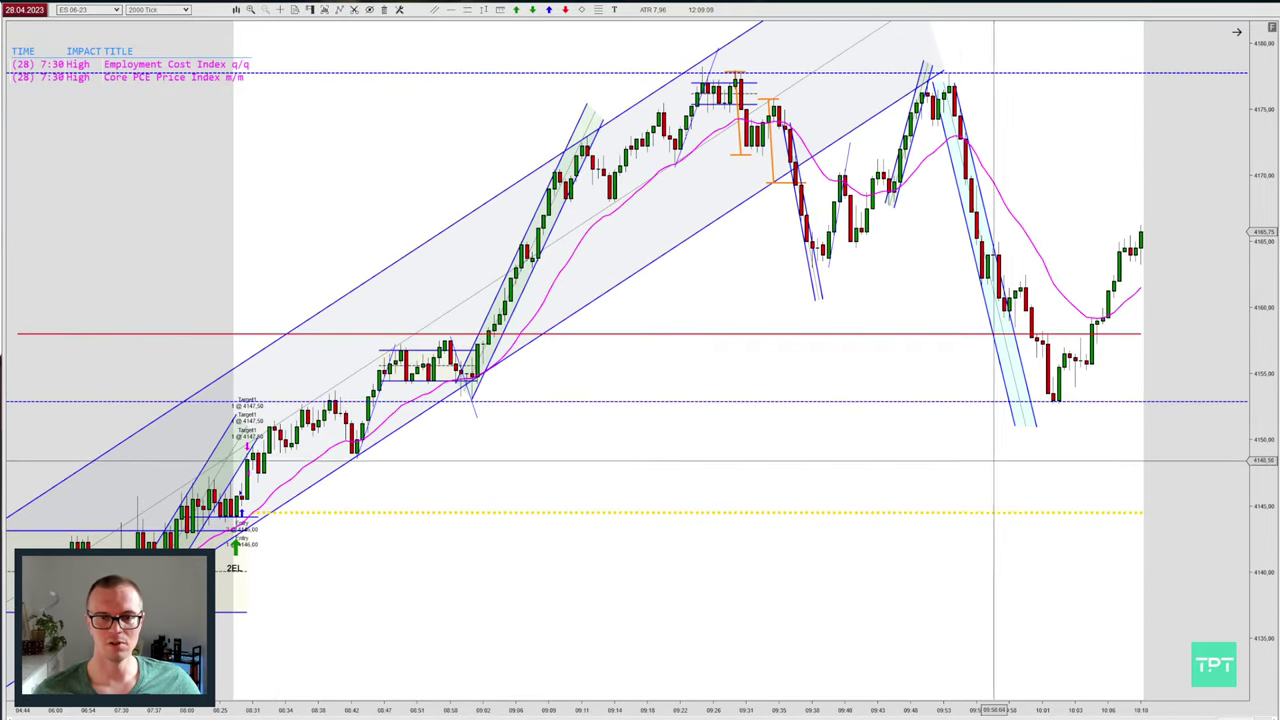
left_click_drag(1003, 408, 949, 462)
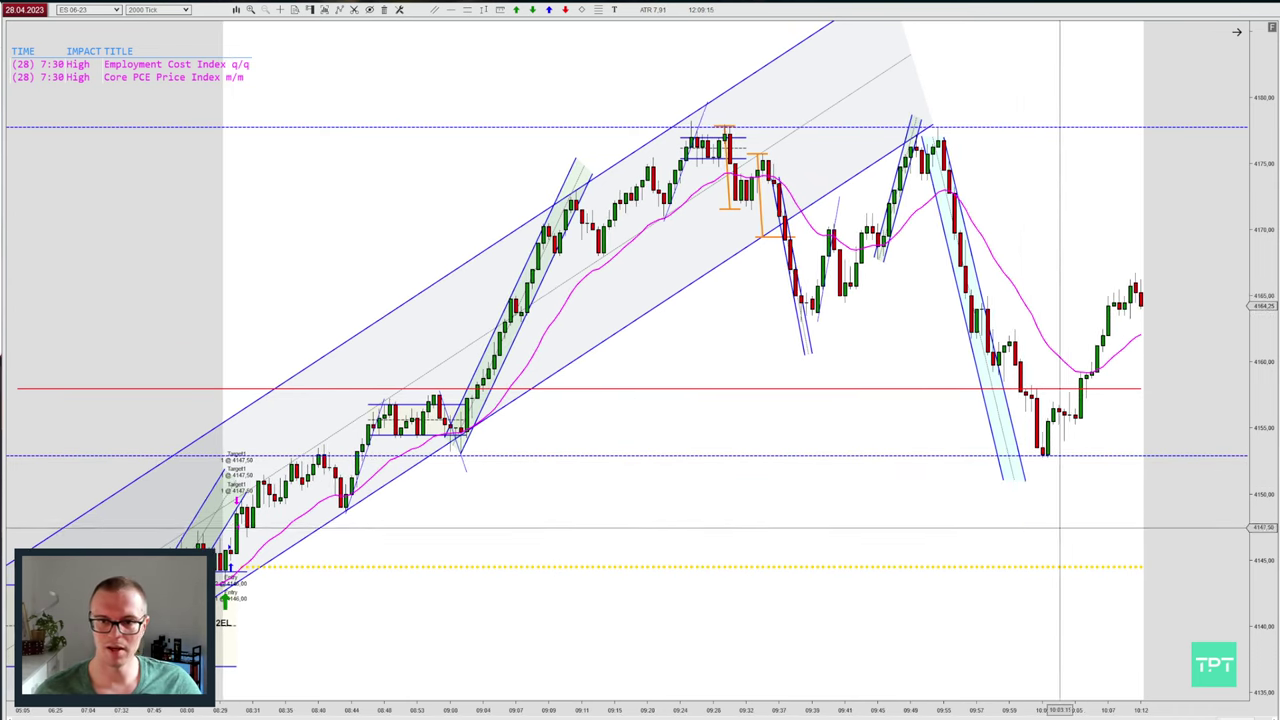
left_click(1043, 463)
left_click(1228, 224)
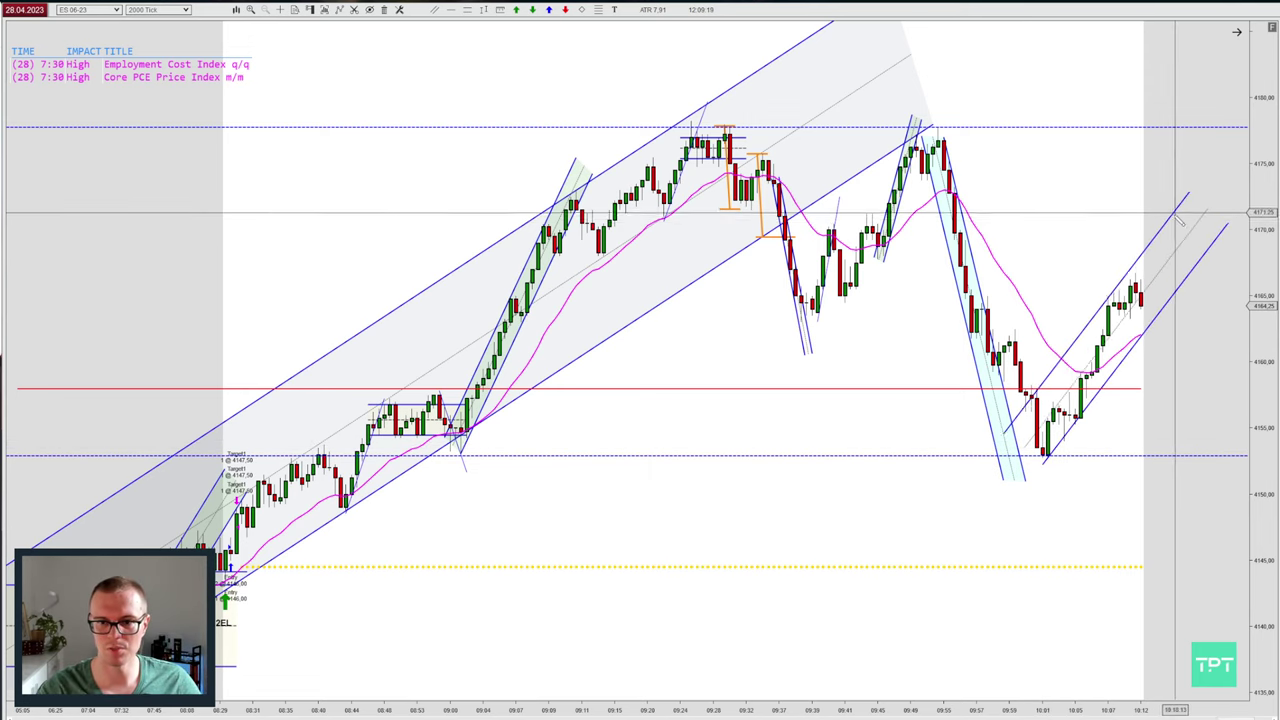
left_click(1183, 218)
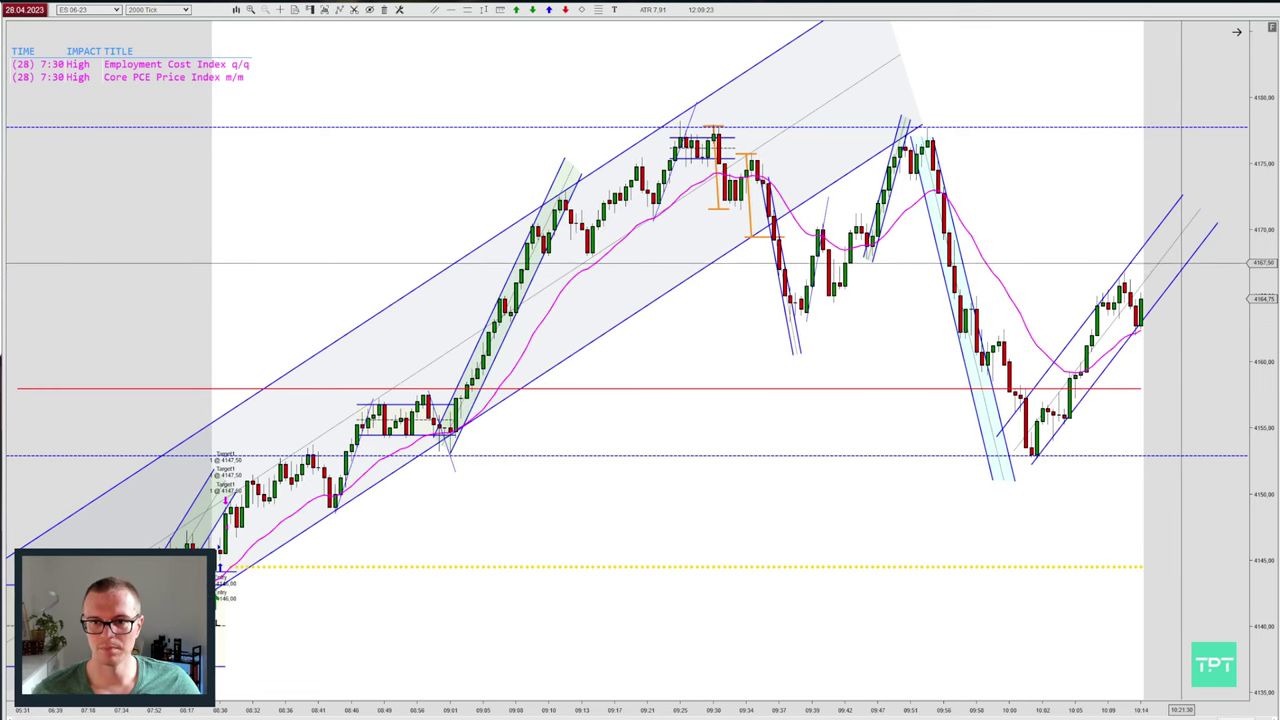
left_click(1140, 250)
left_click(1128, 234)
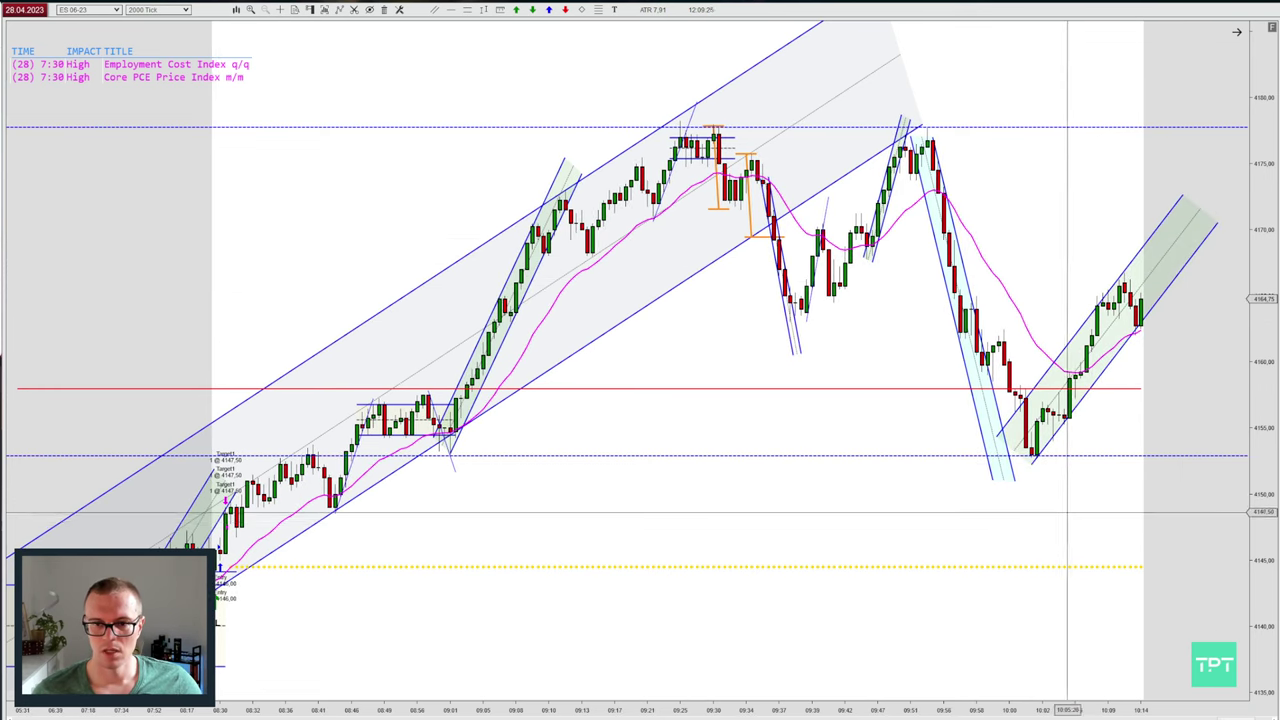
Extend the green rising channel's lower line to about 4171.50 and widen it by starting its upper line at about 4155.25.
scroll(1068, 512, "up", 3)
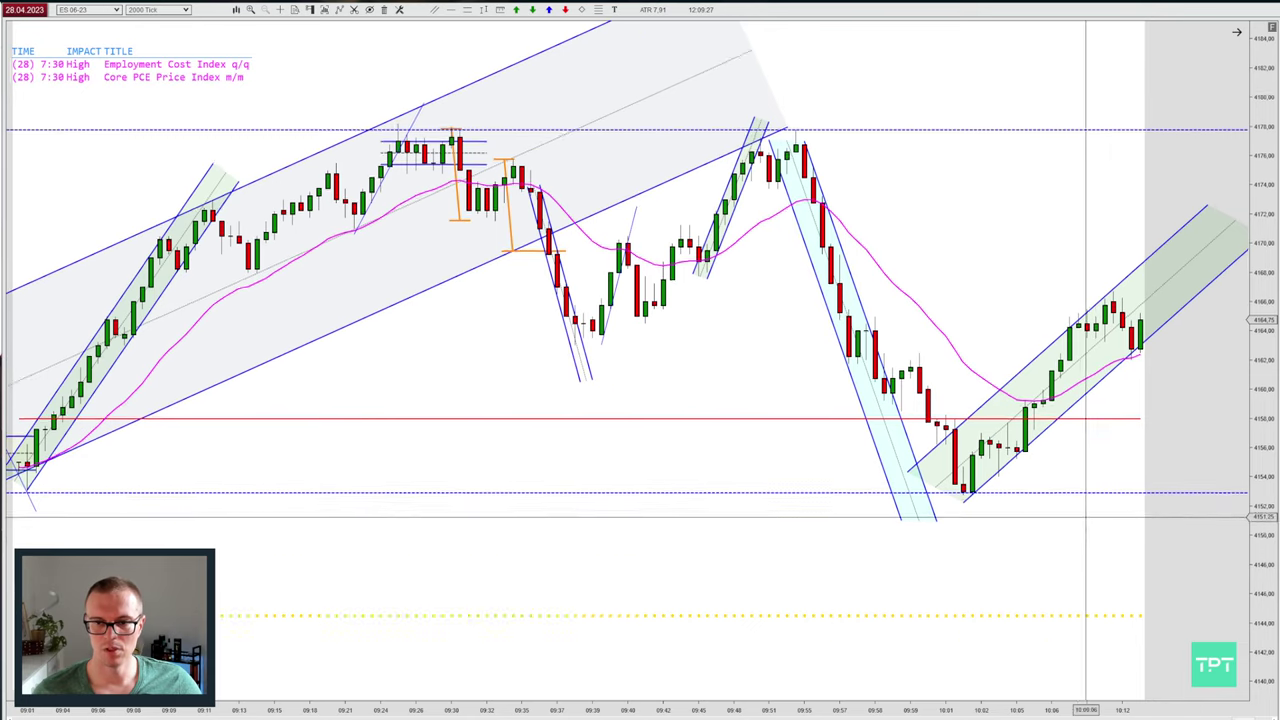
left_click_drag(1086, 517, 1086, 544)
left_click_drag(1262, 489, 1262, 514)
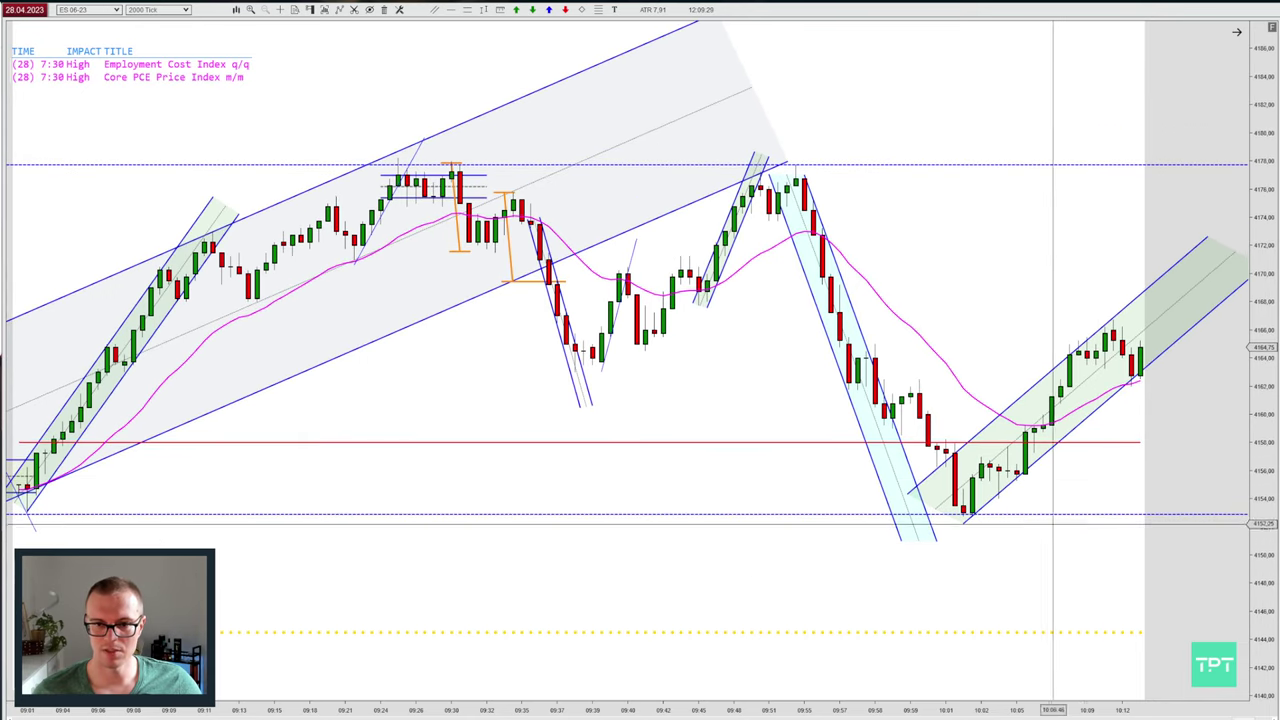
scroll(983, 549, "up", 1)
scroll(1012, 552, "down", 1)
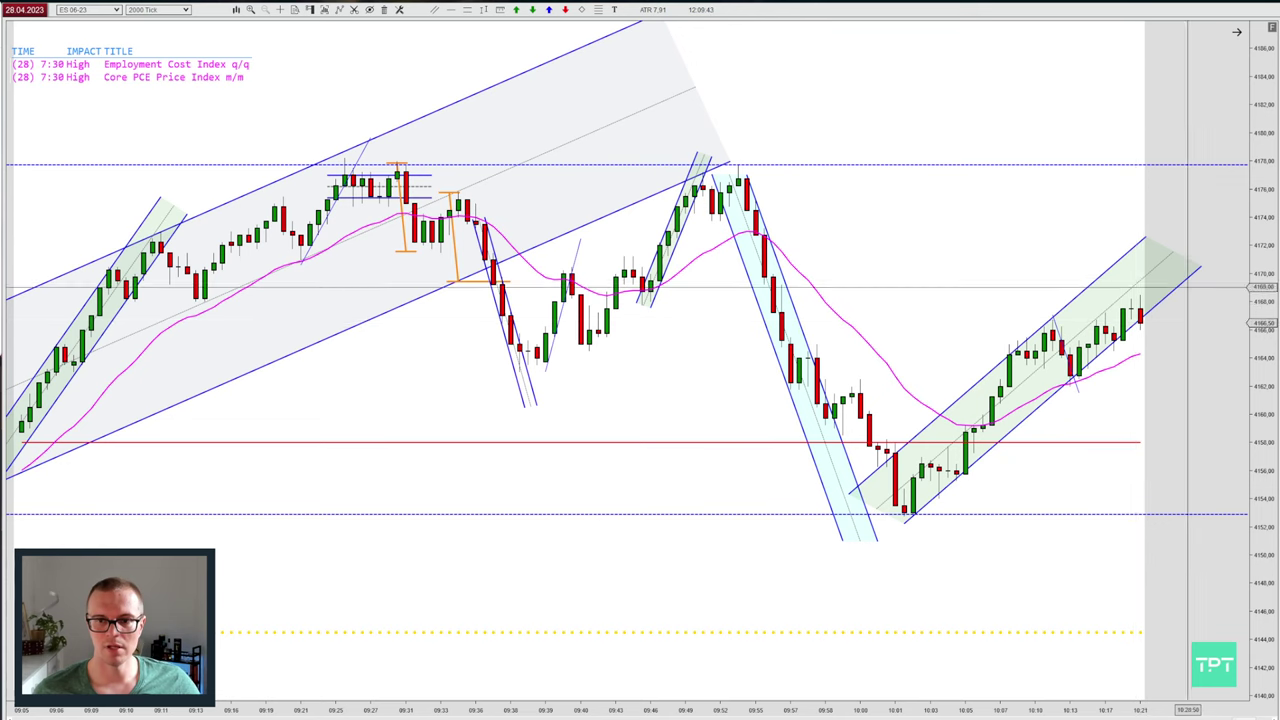
left_click(1200, 267)
left_click_drag(1200, 267, 1227, 252)
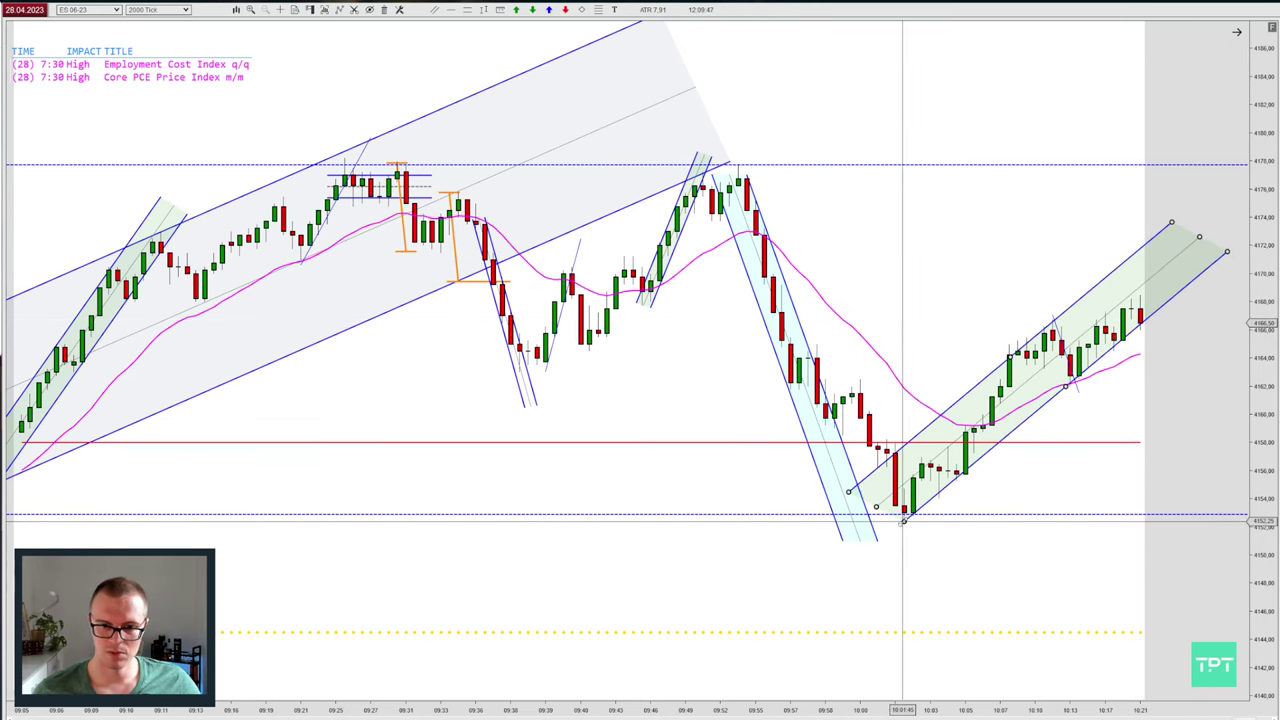
left_click_drag(850, 494, 861, 479)
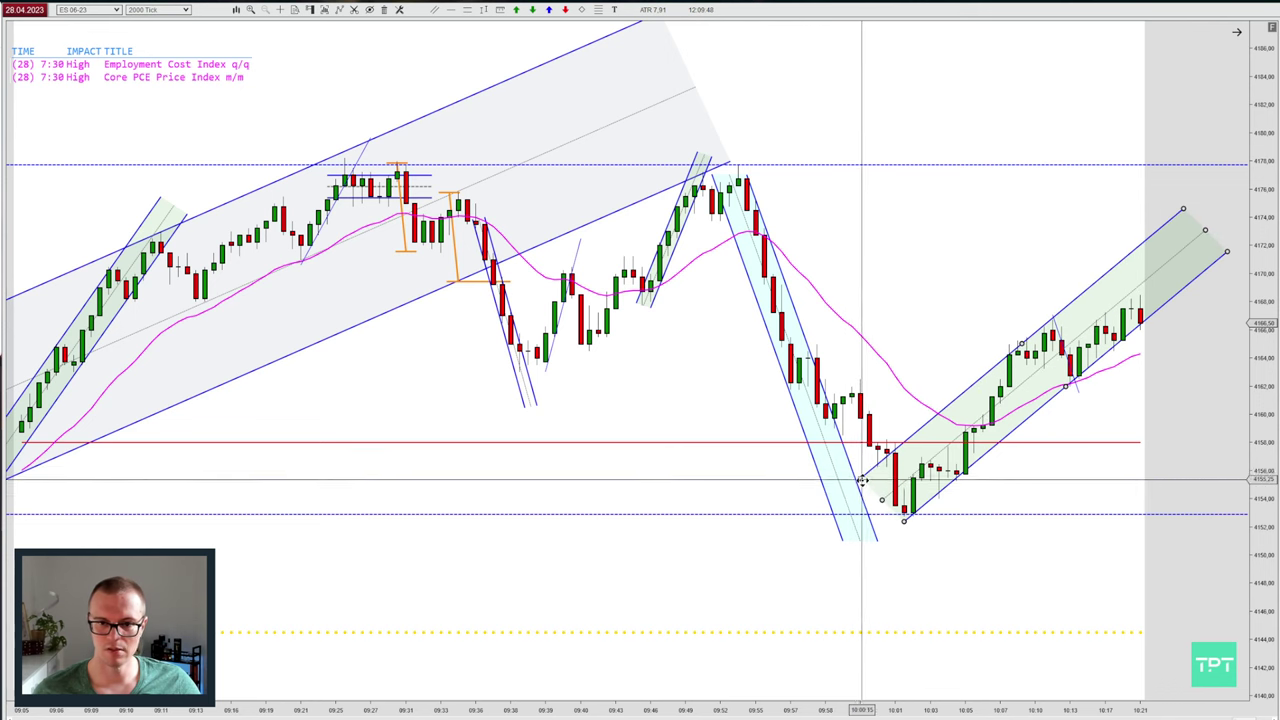
left_click(950, 298)
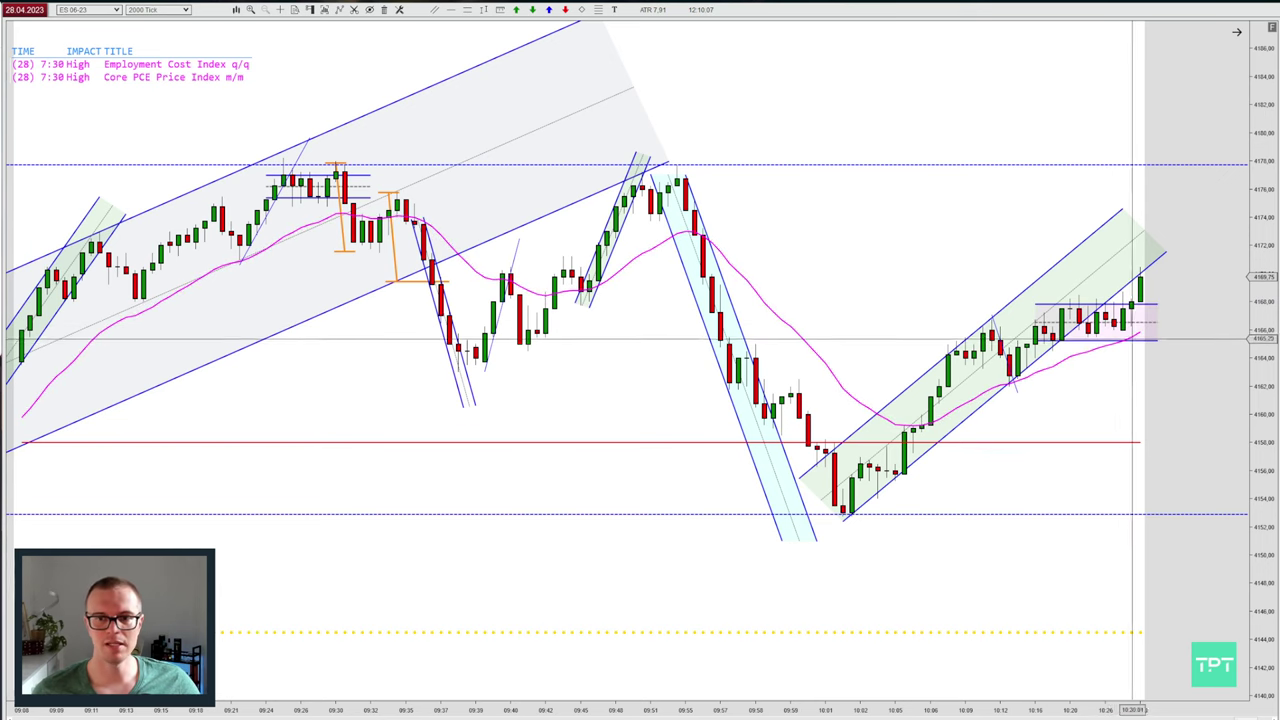
Flatten the green channel from about 4152.75 to about 4172 beyond the newest bars and raise its upper line's start to 4157.00.
left_click_drag(1262, 403, 1262, 418)
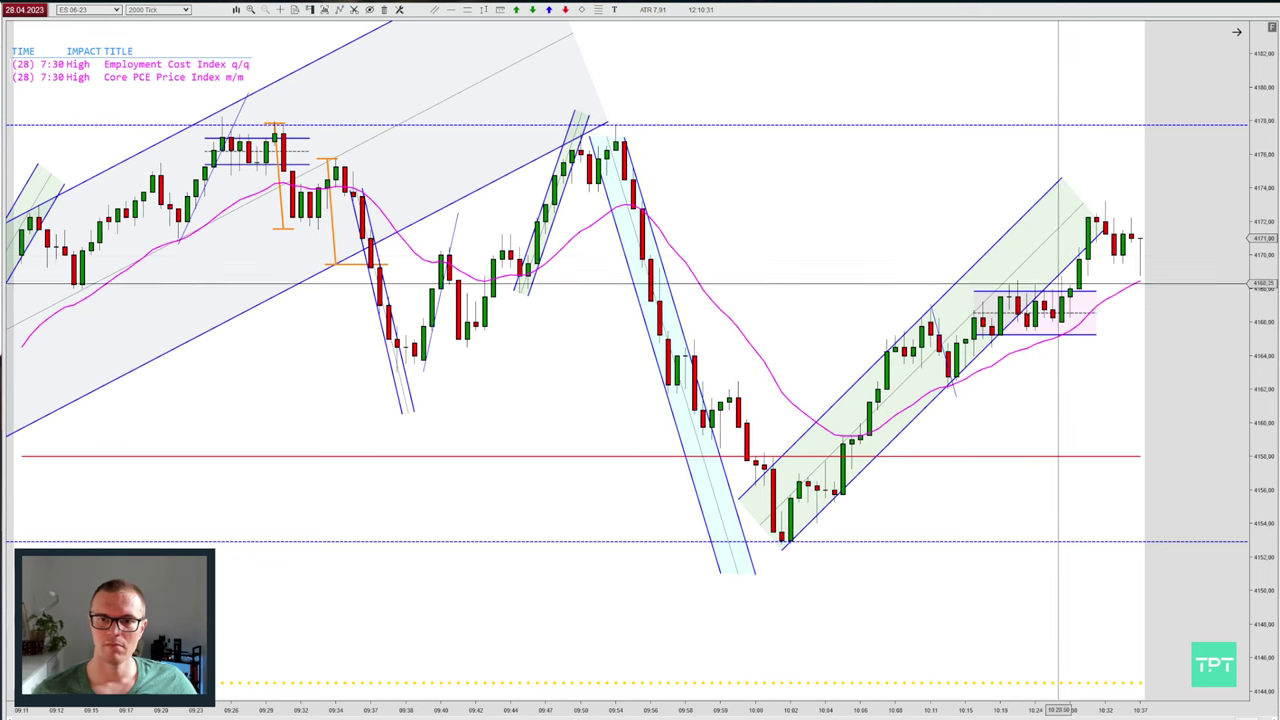
left_click(1110, 230)
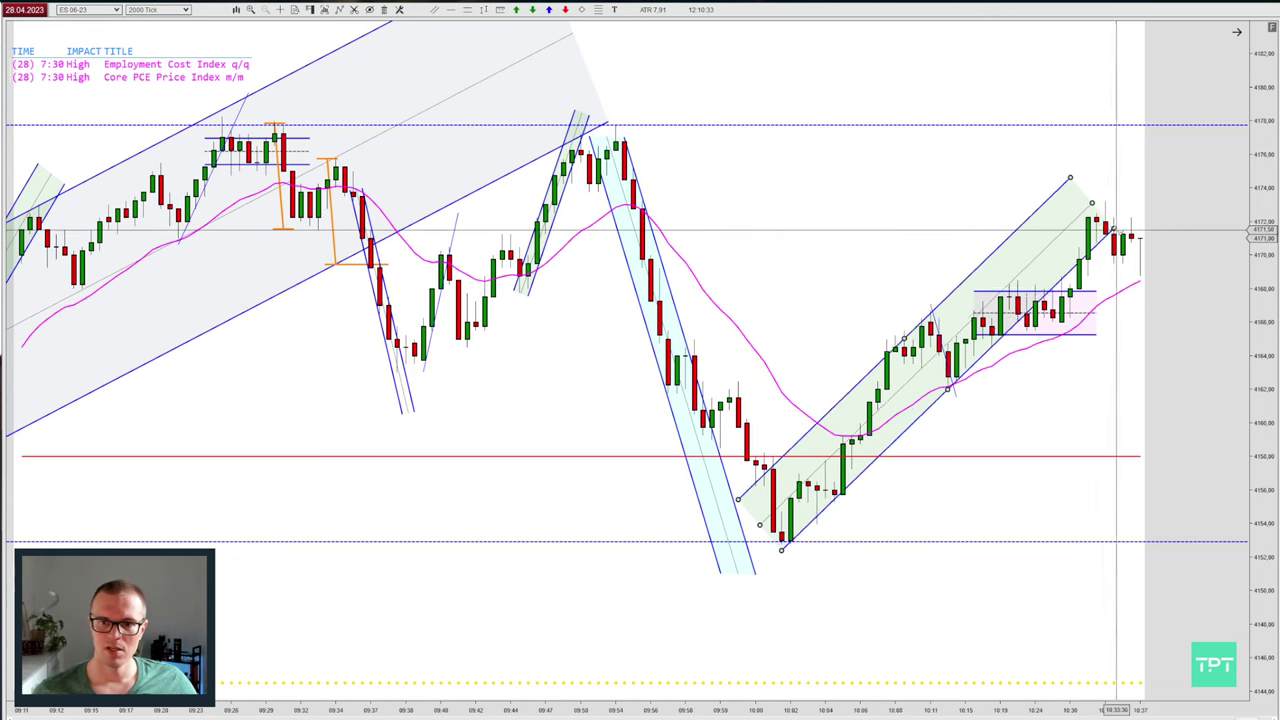
left_click_drag(1110, 230, 1192, 220)
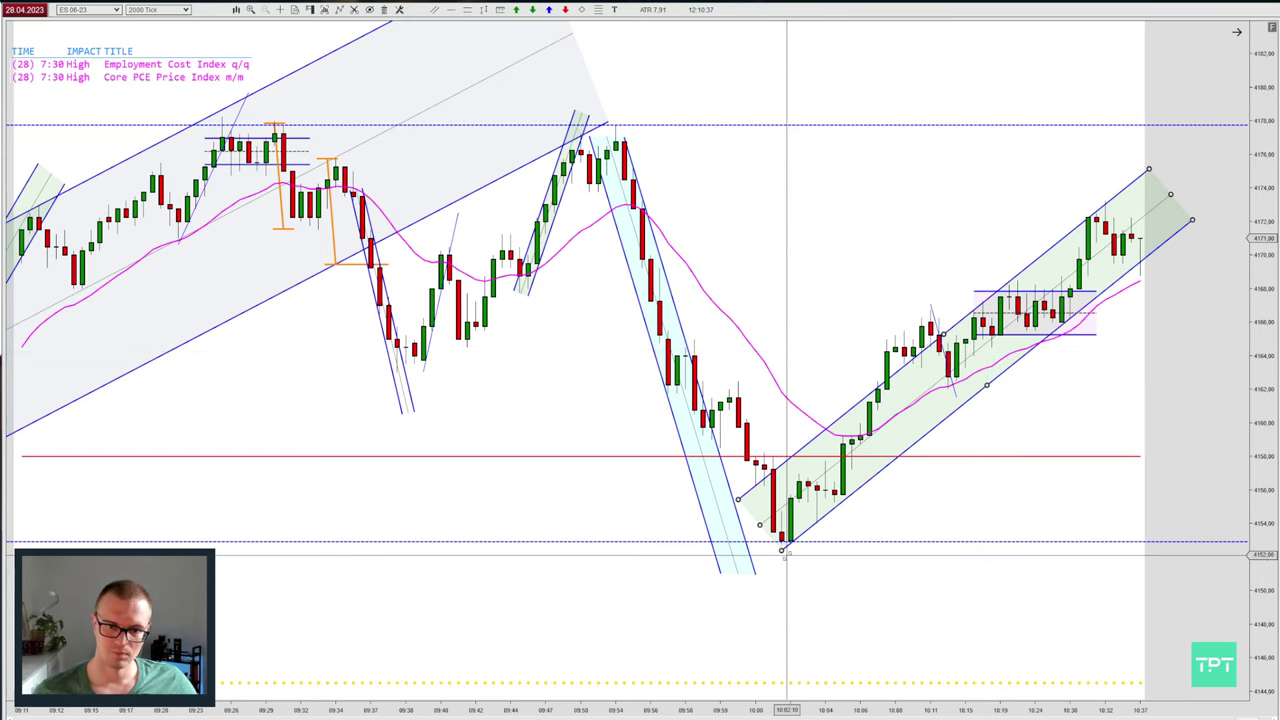
left_click_drag(783, 550, 790, 545)
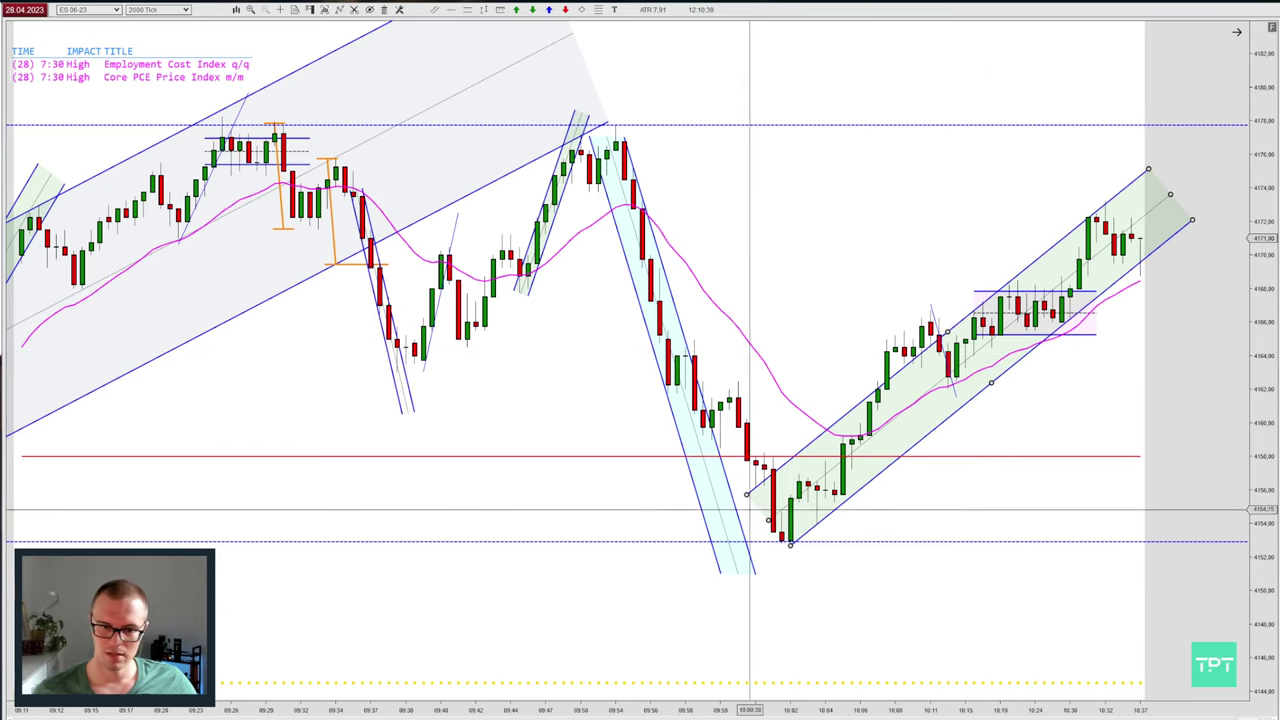
left_click_drag(745, 494, 737, 473)
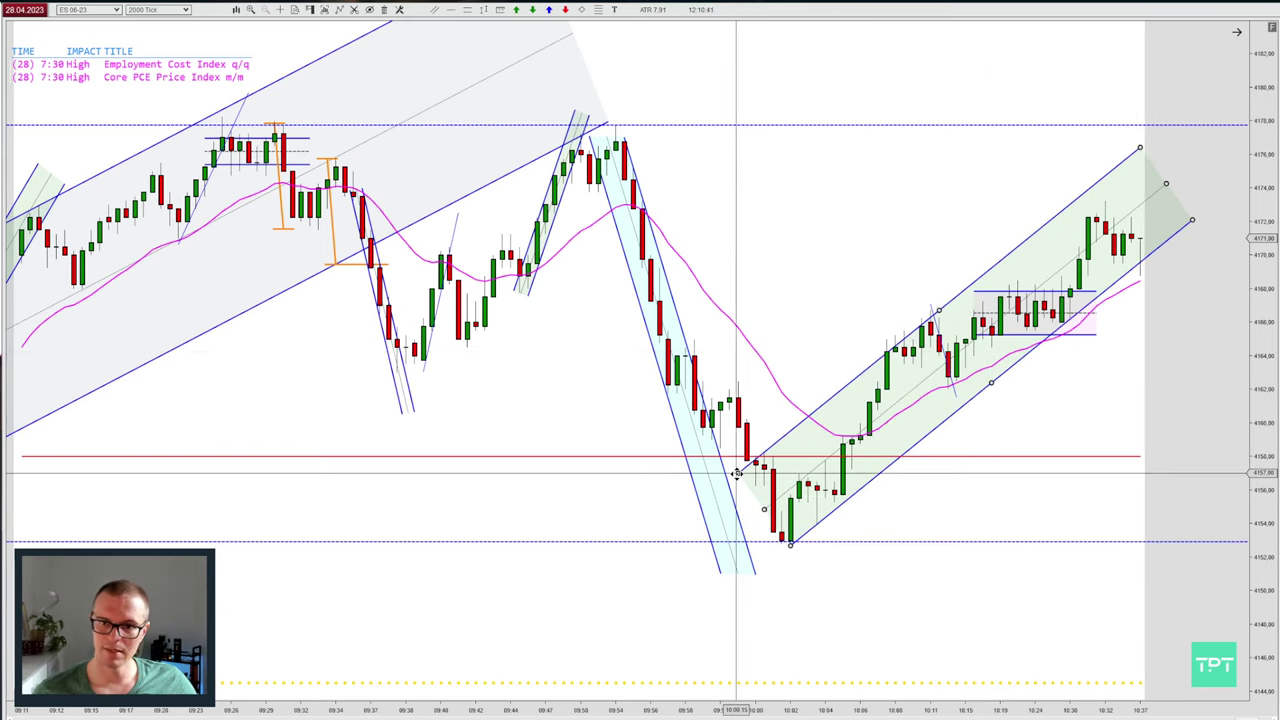
left_click(898, 288)
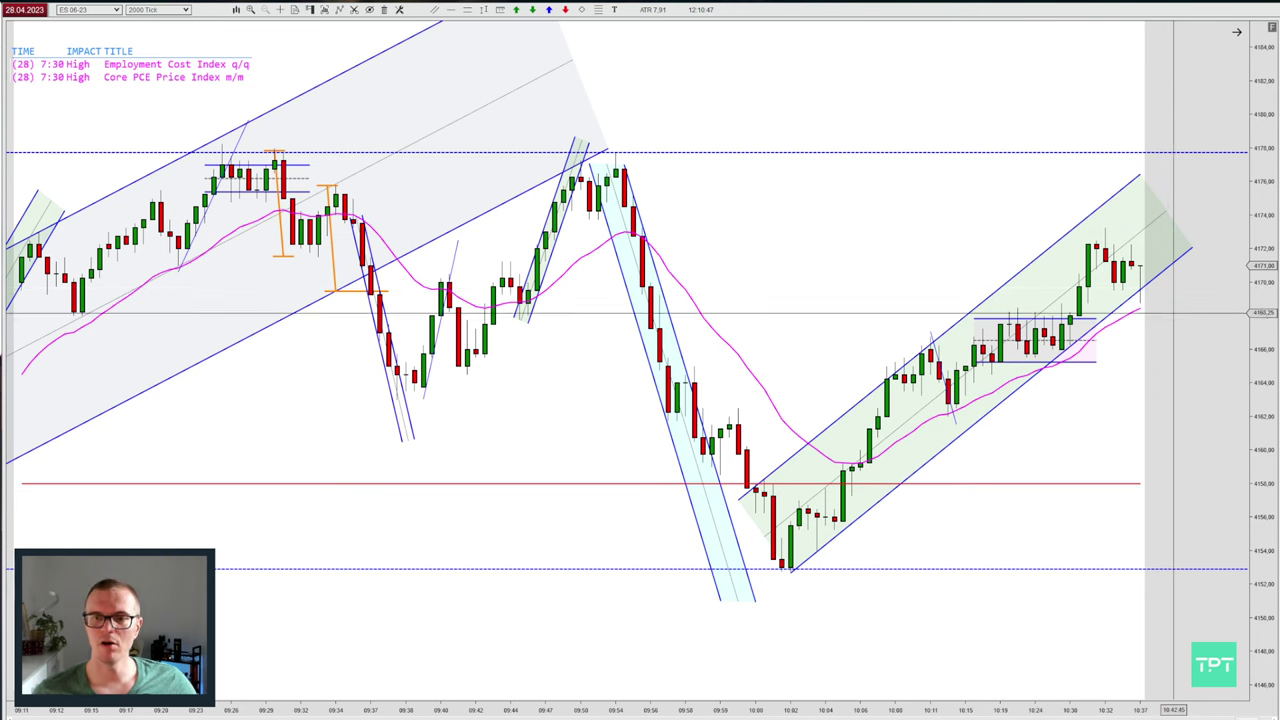
Mark the first down leg from about 4173.25 to 4169.75 and project it from the next swing high at about 4172.
scroll(1134, 211, "up", 4)
scroll(1198, 285, "down", 3)
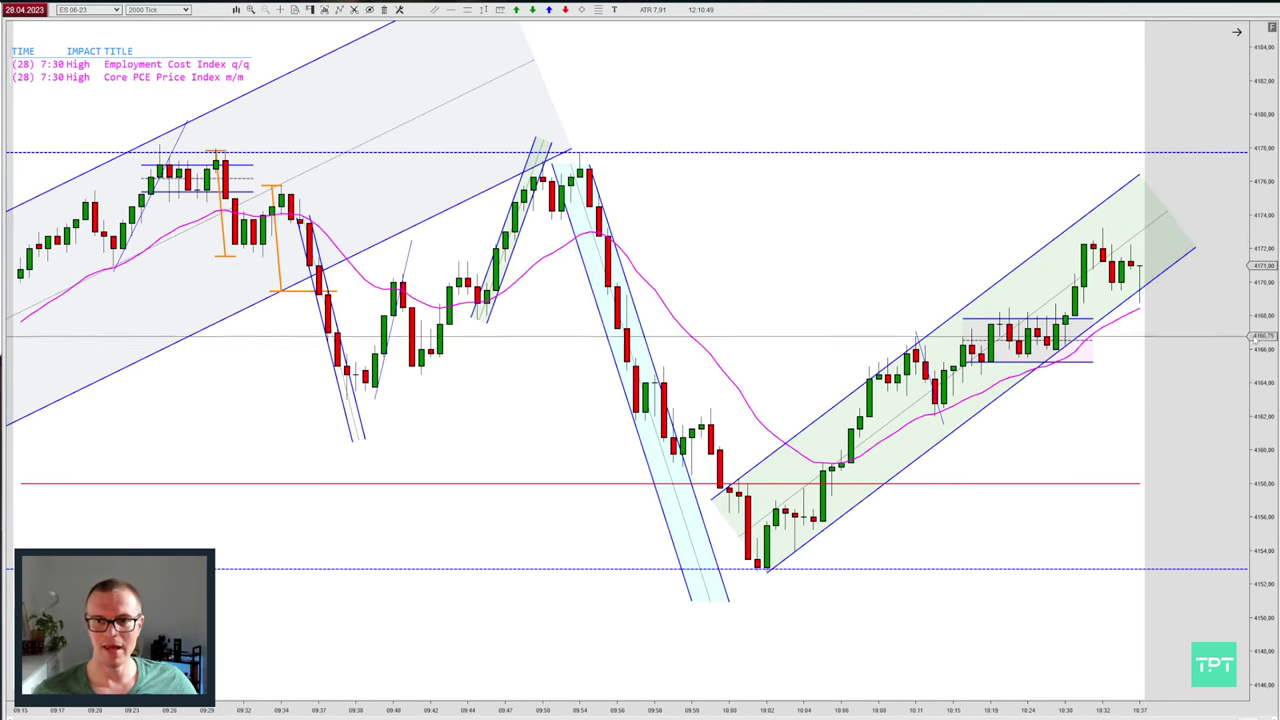
left_click_drag(1258, 338, 1258, 298)
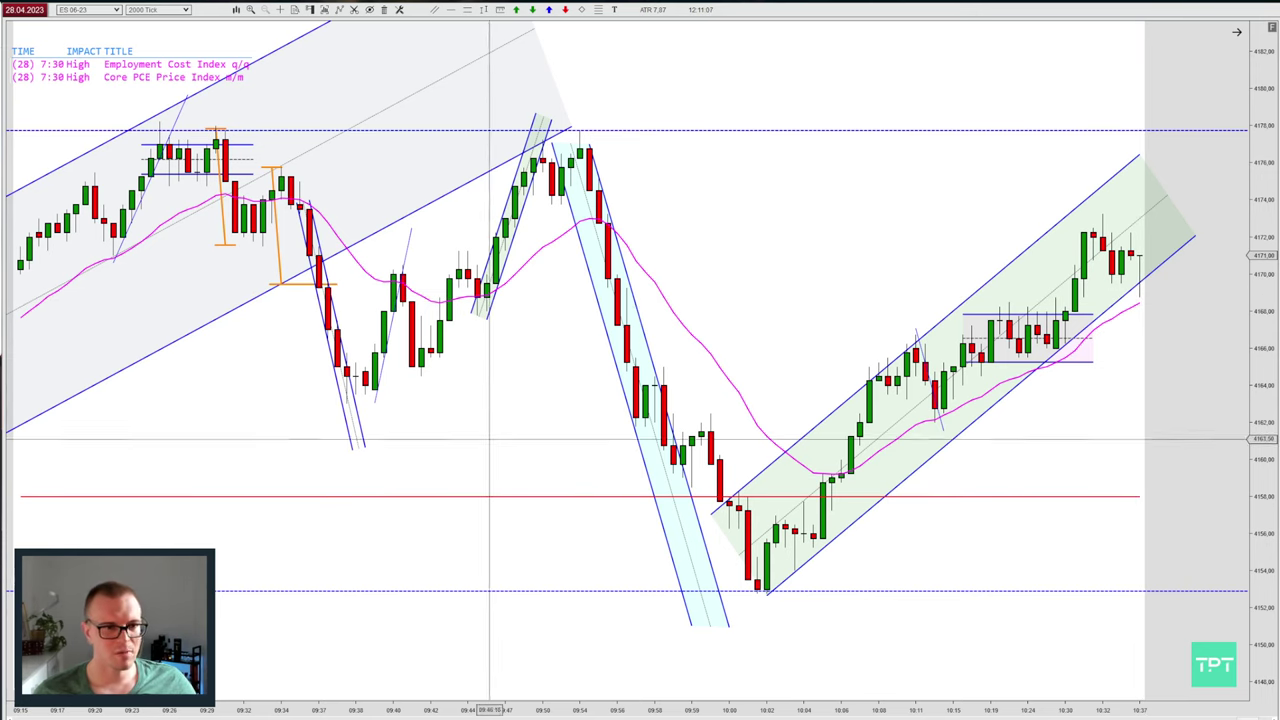
scroll(508, 366, "down", 4)
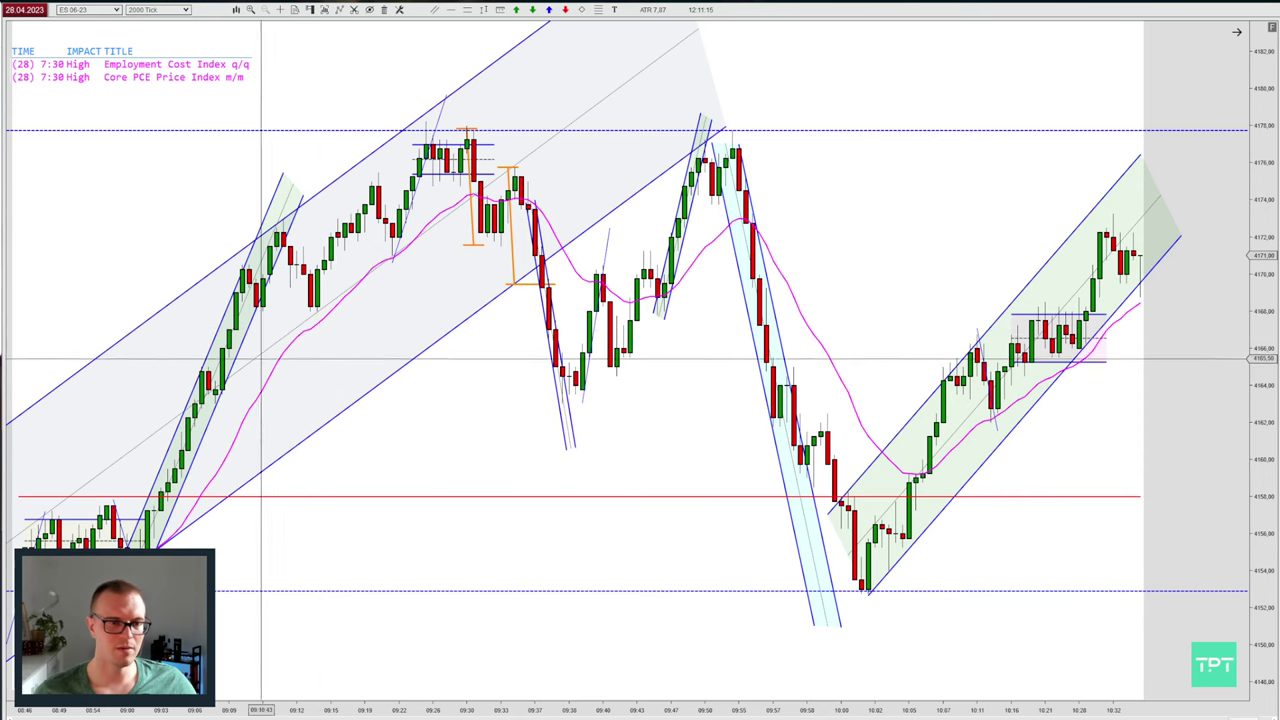
scroll(758, 300, "up", 3)
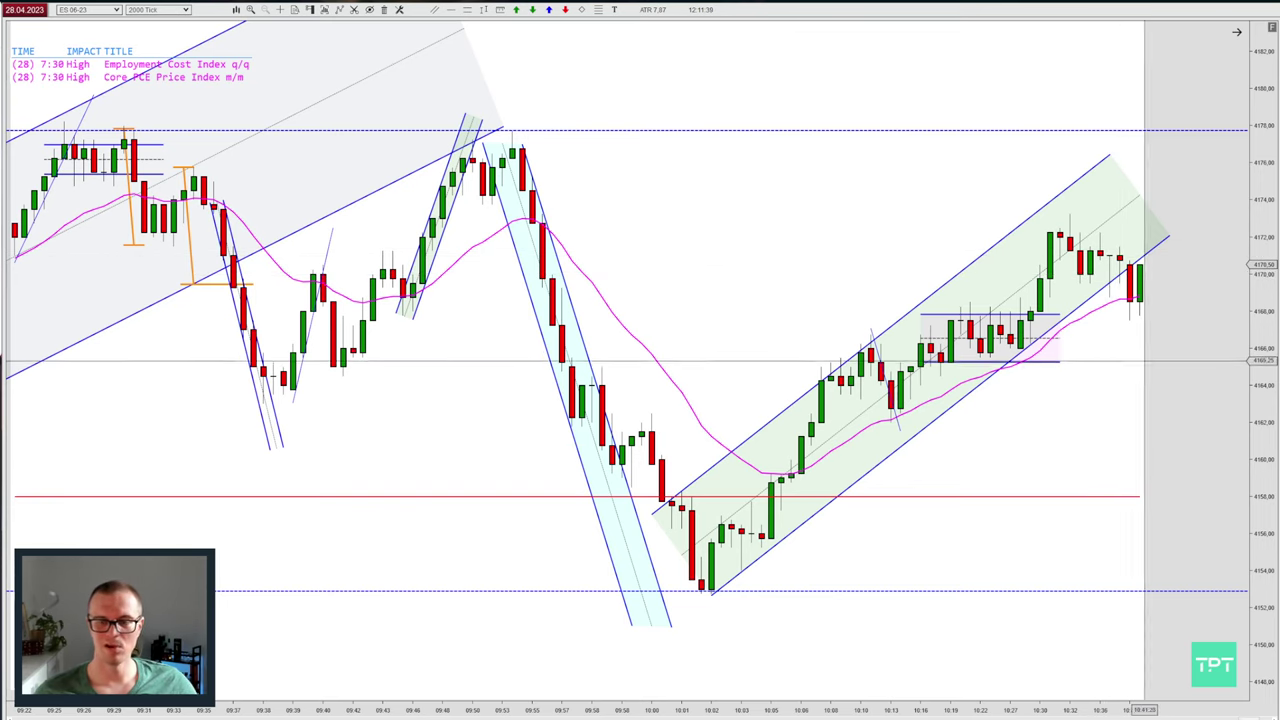
scroll(1163, 354, "down", 2)
scroll(1170, 306, "up", 2)
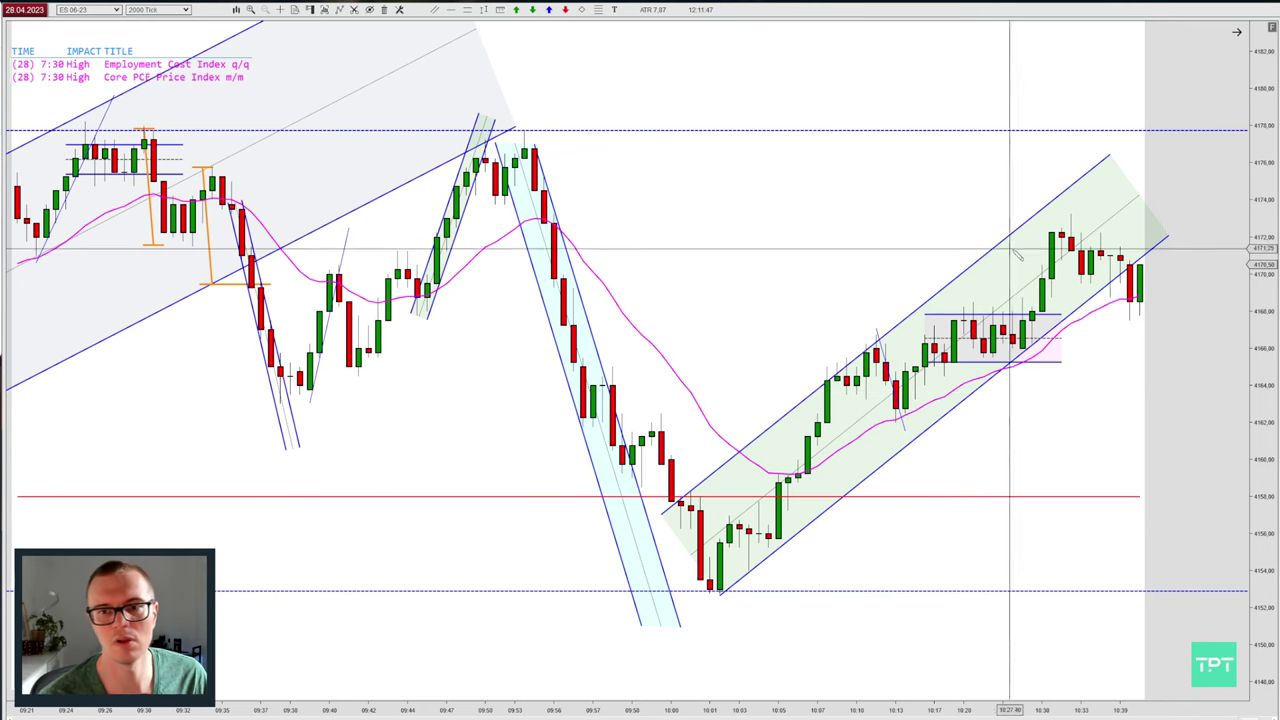
left_click_drag(1072, 216, 1098, 288)
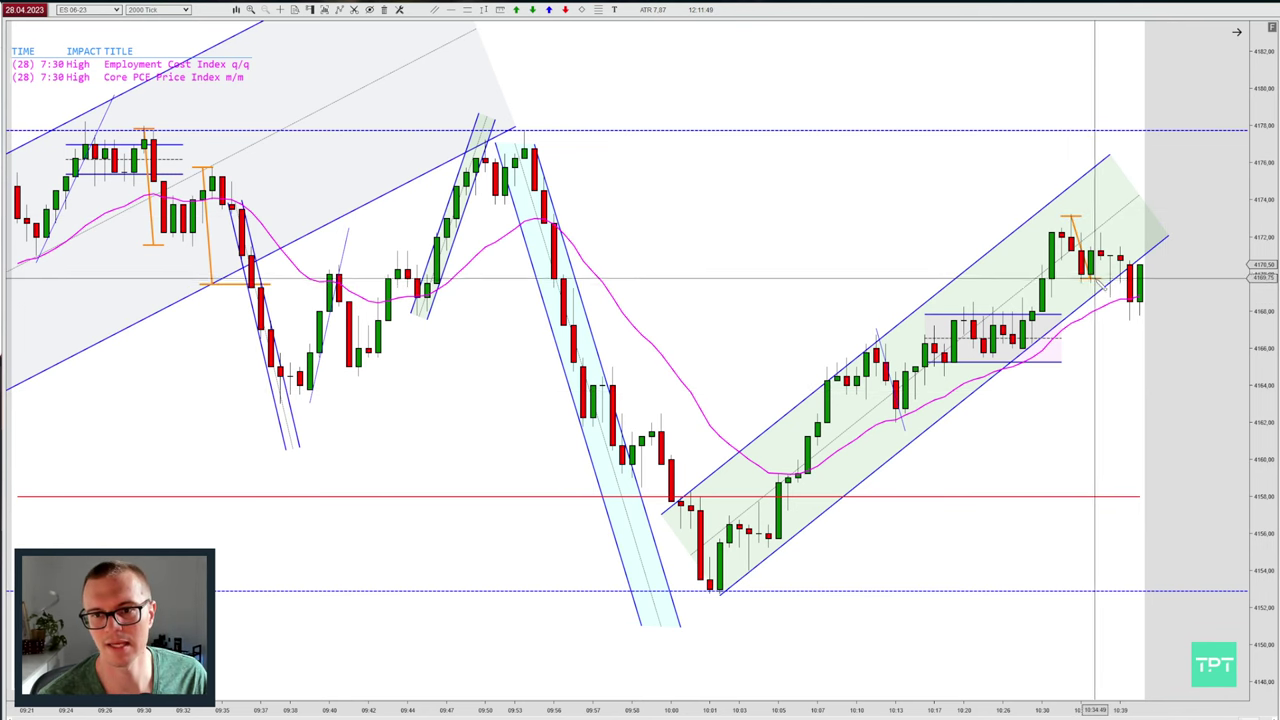
left_click(1091, 280)
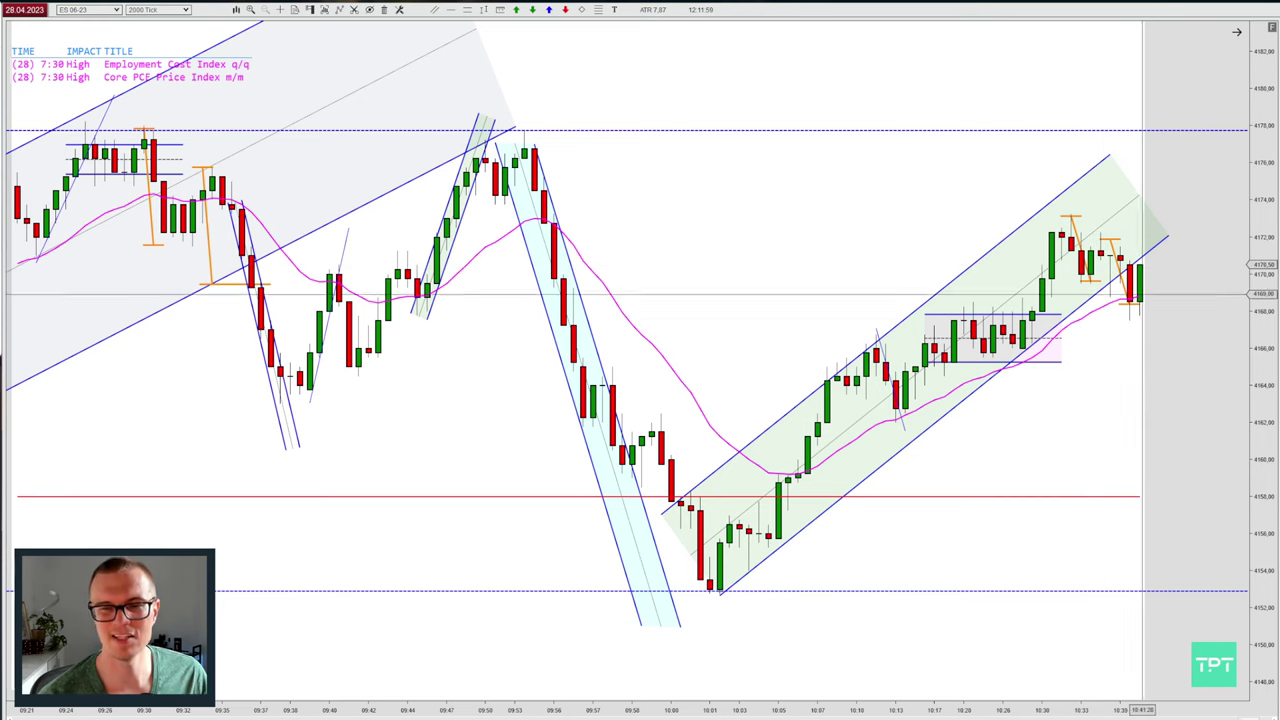
Mark the newest bull bar with a green up arrow below its low and extend the pink 4165.25–4167.75 range past it.
key("ctrl+Up")
key("ctrl+Up")
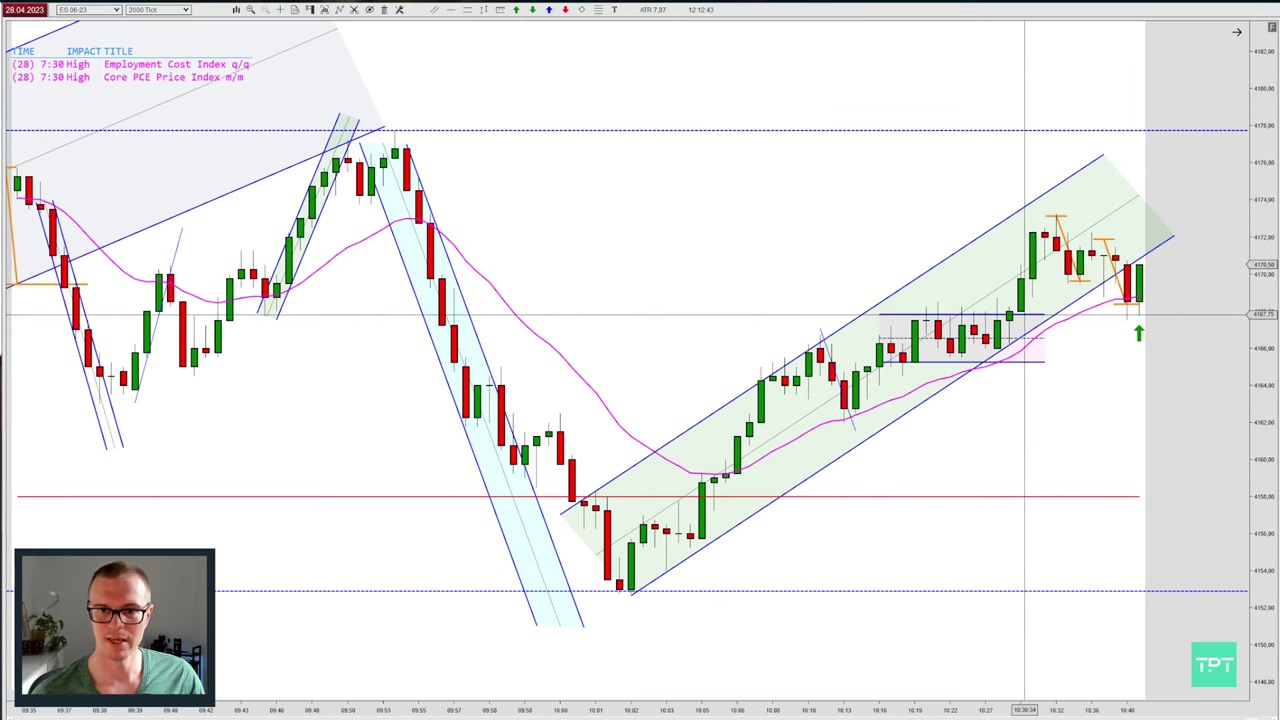
left_click(1046, 337)
left_click_drag(1046, 337, 1174, 342)
left_click(1092, 414)
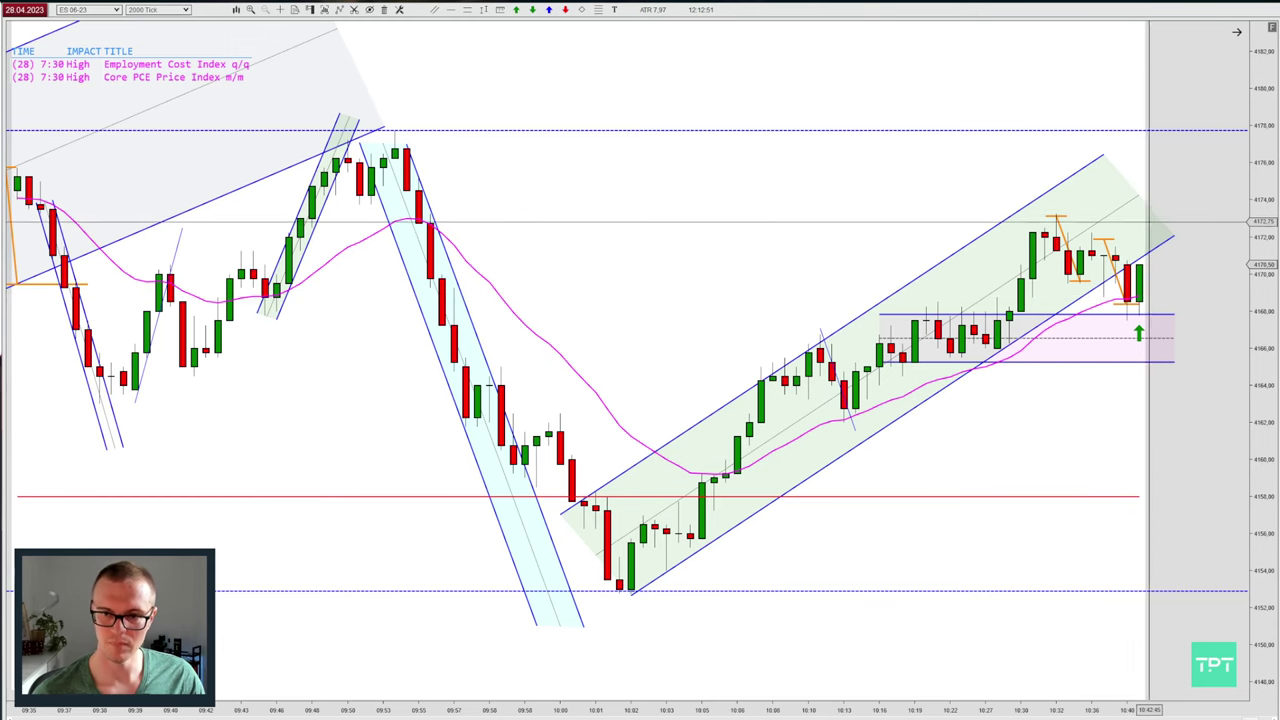
Extend the green rising channel beyond the newest bars so its lower line reaches about 4176.50.
left_click(1166, 241)
left_click_drag(1166, 241, 1251, 184)
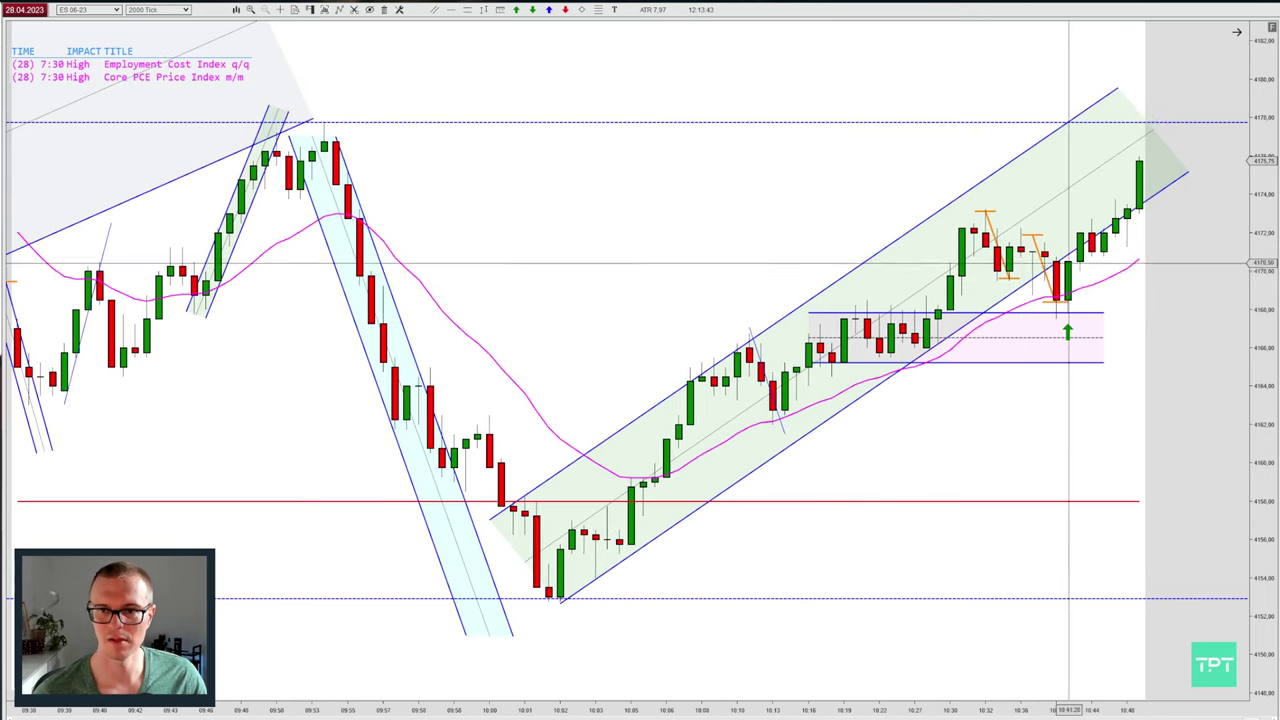
left_click(1174, 173)
left_click_drag(1175, 172, 1209, 146)
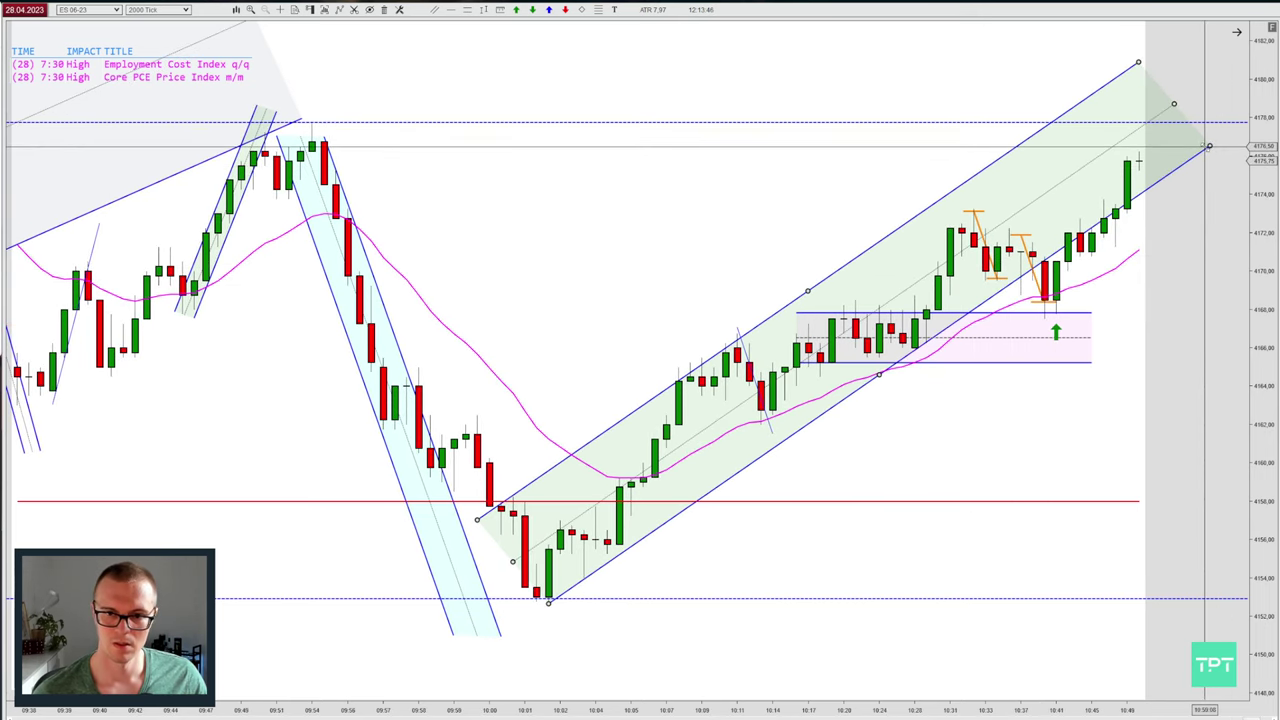
left_click(1158, 238)
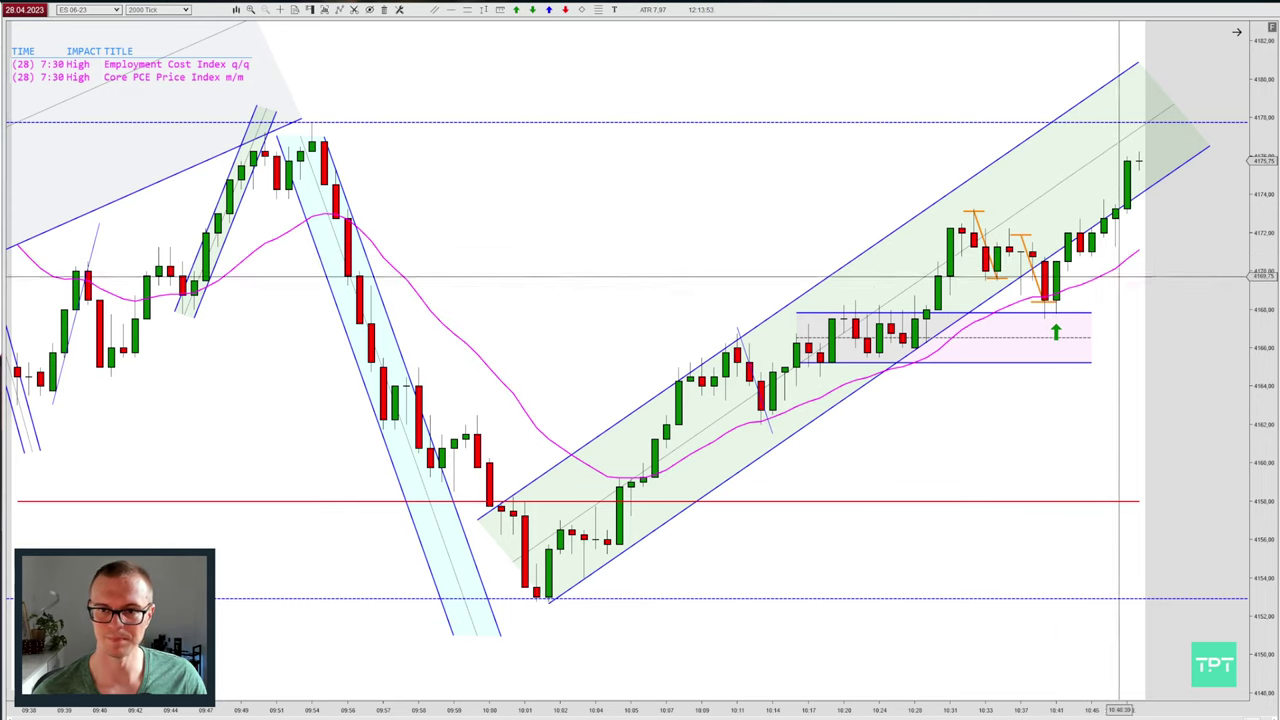
Flatten the green channel so its lower line ends at about 4178 beyond the newest bars, and raise its upper line's start to 4158.25.
key("Right")
key("Right")
key("Right")
scroll(1088, 205, "down", 2)
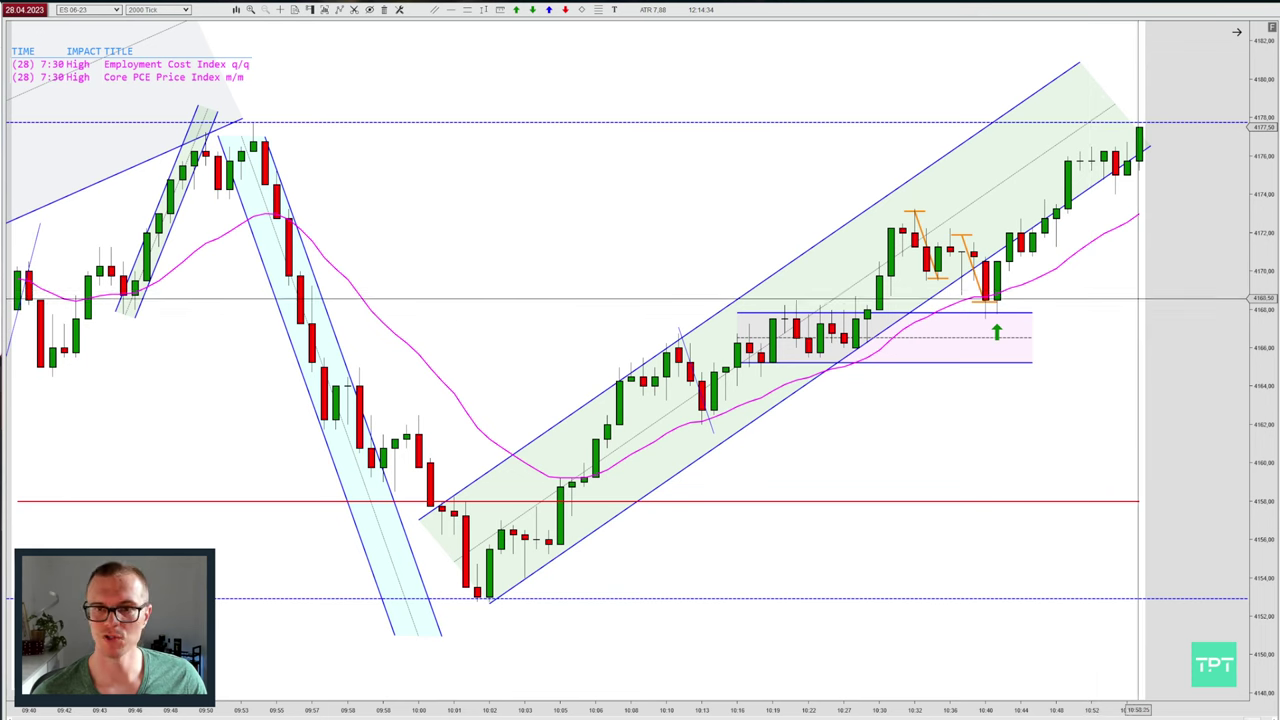
left_click_drag(1133, 231, 1133, 258)
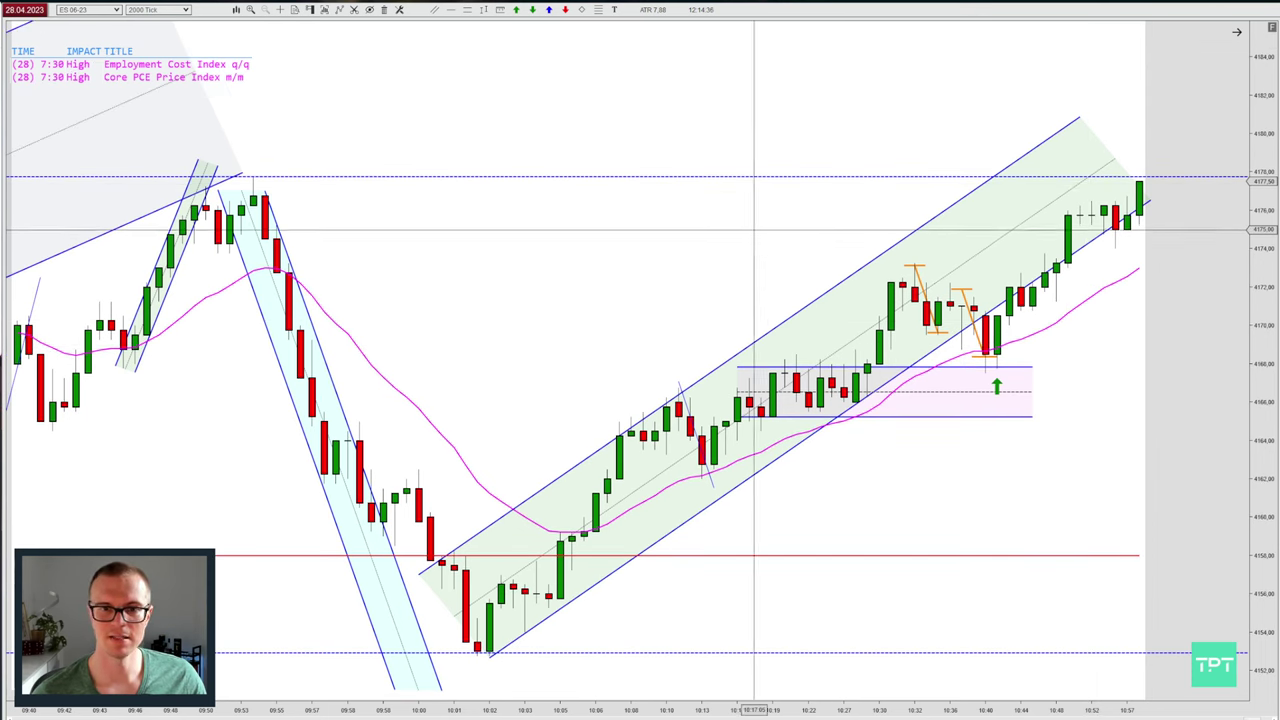
key("ctrl+Down")
key("ctrl+Down")
key("ctrl+Down")
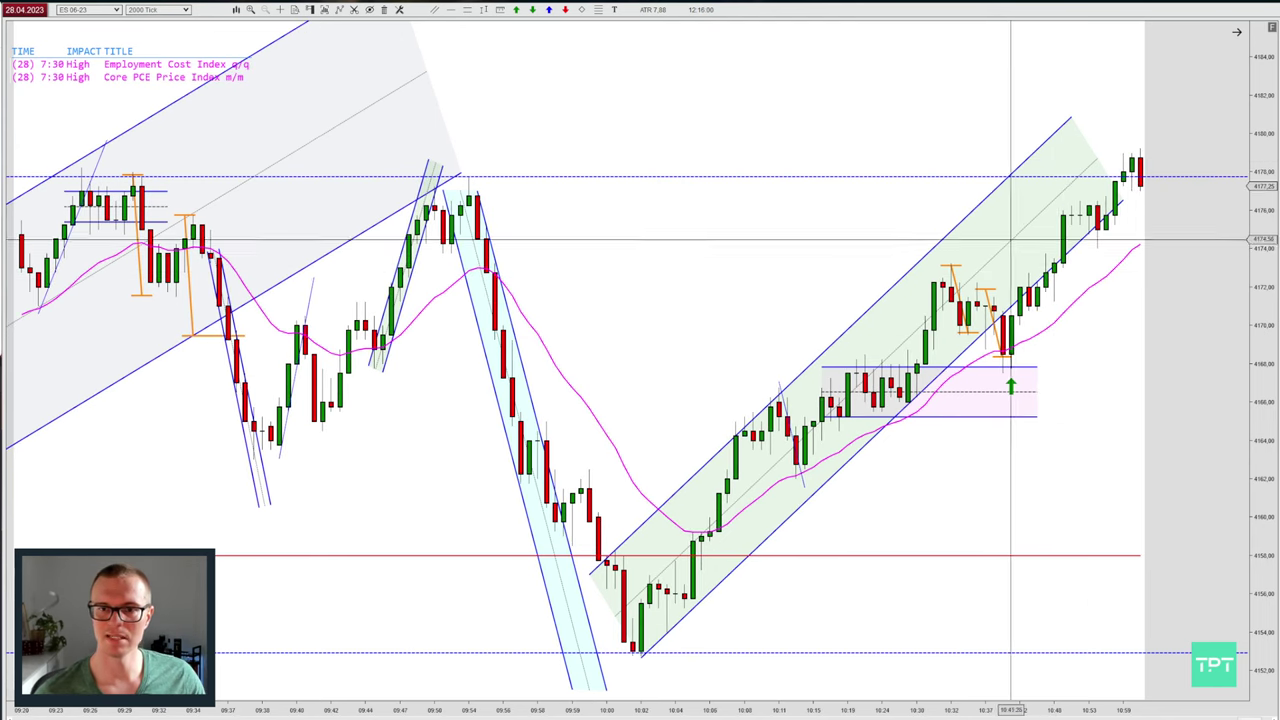
left_click(1121, 211)
left_click_drag(1122, 204, 1225, 172)
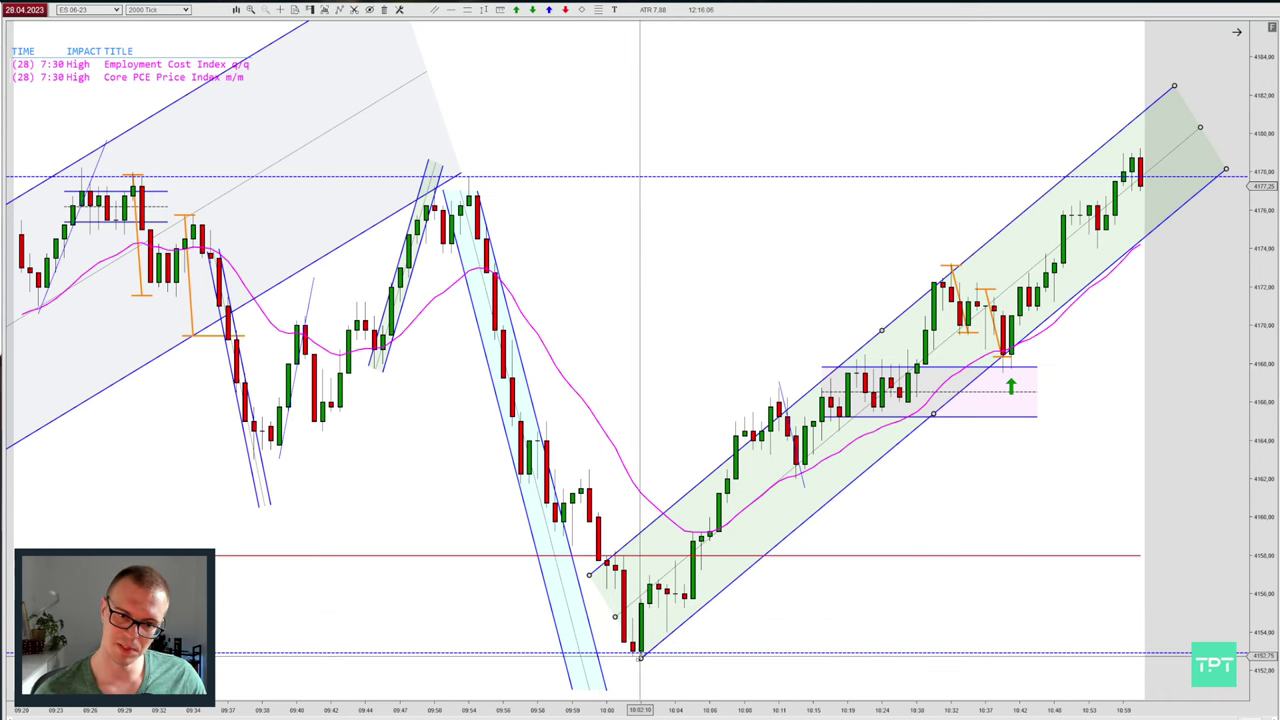
left_click_drag(589, 574, 585, 553)
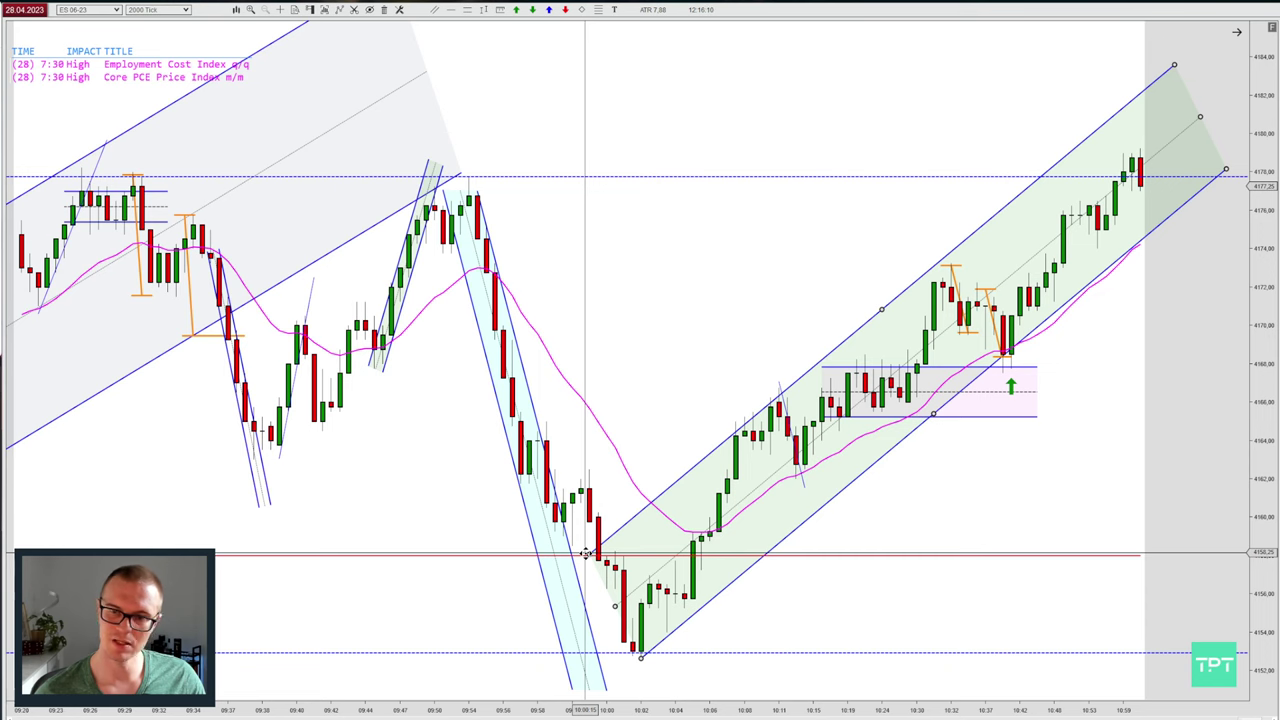
left_click(803, 290)
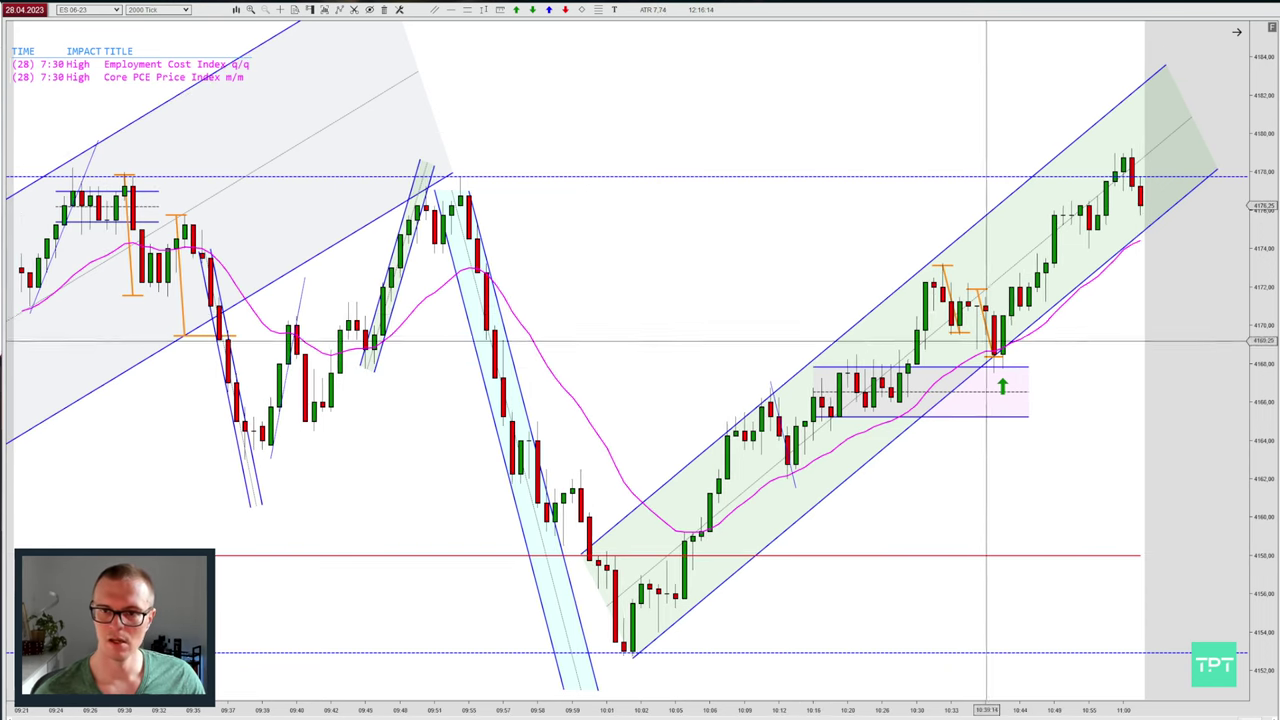
Extend the green channel further past the newest bar, with its lower line reaching about 4179.50.
left_click(1187, 179)
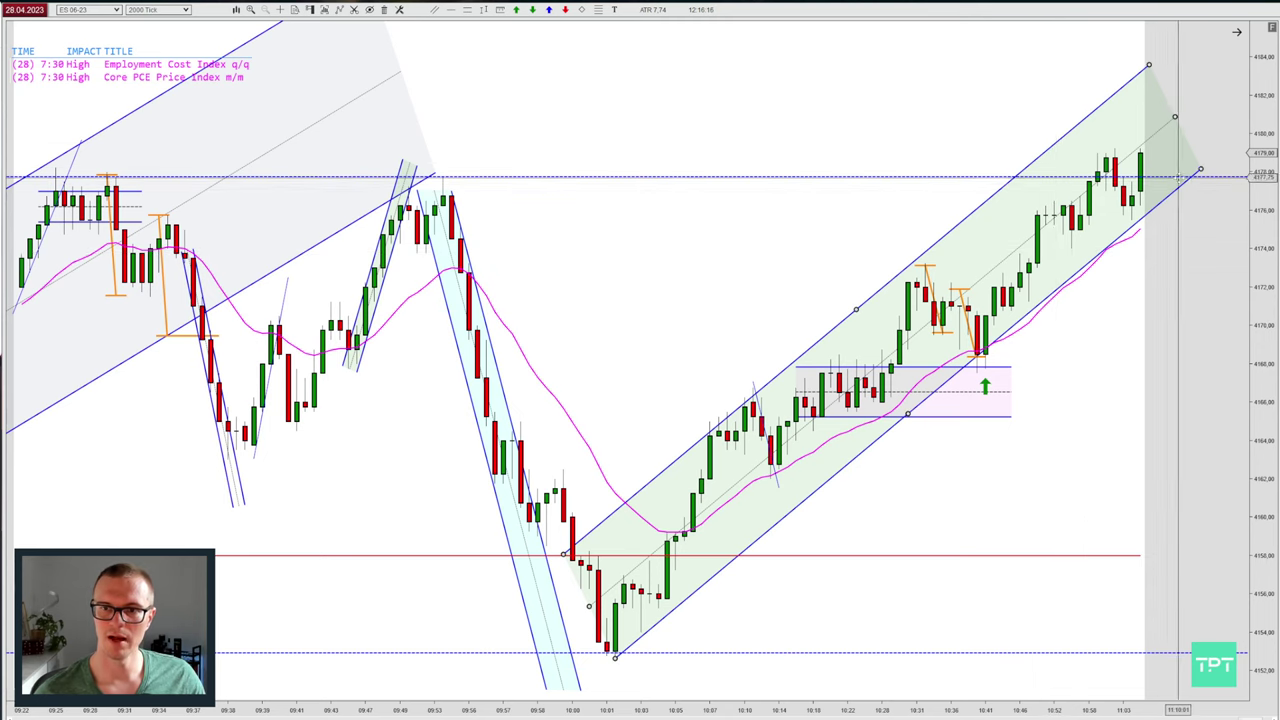
left_click_drag(1199, 168, 1224, 143)
left_click(1207, 280)
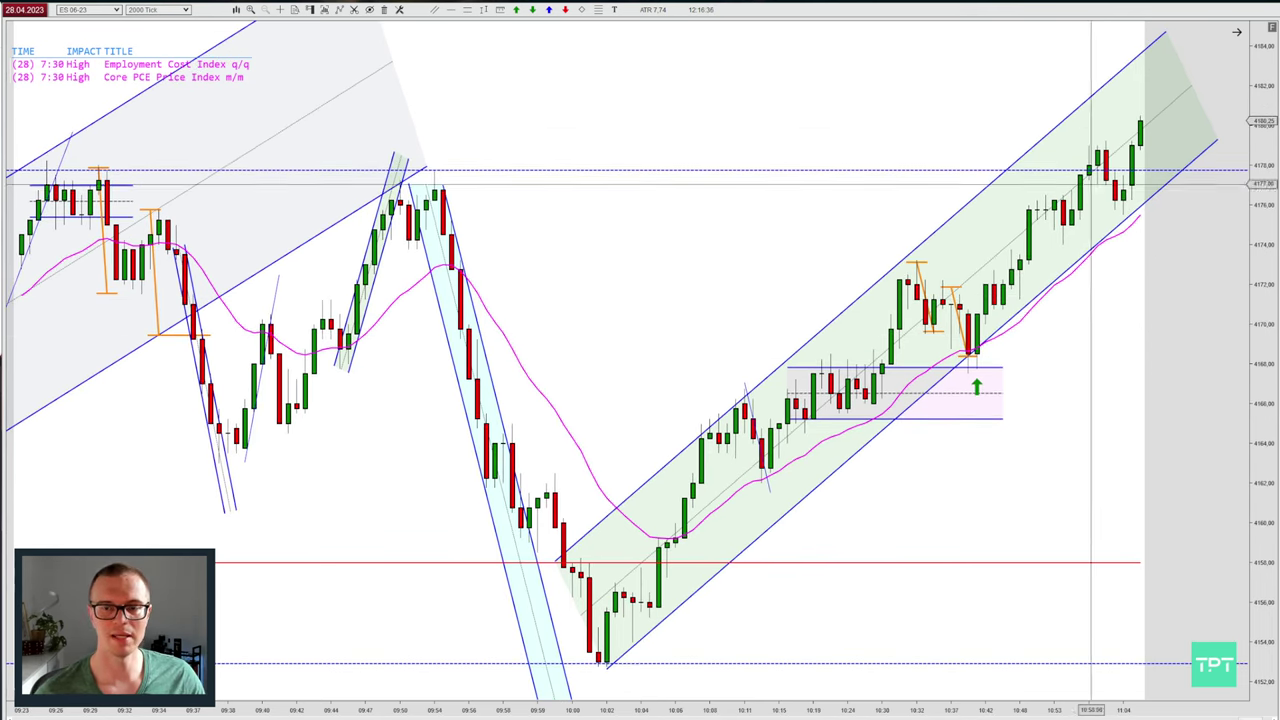
Draw a horizontal level at about 4180.25 along the latest highs, running past the newest bar.
key("ctrl+Down")
key("ctrl+Down")
key("ctrl+Down")
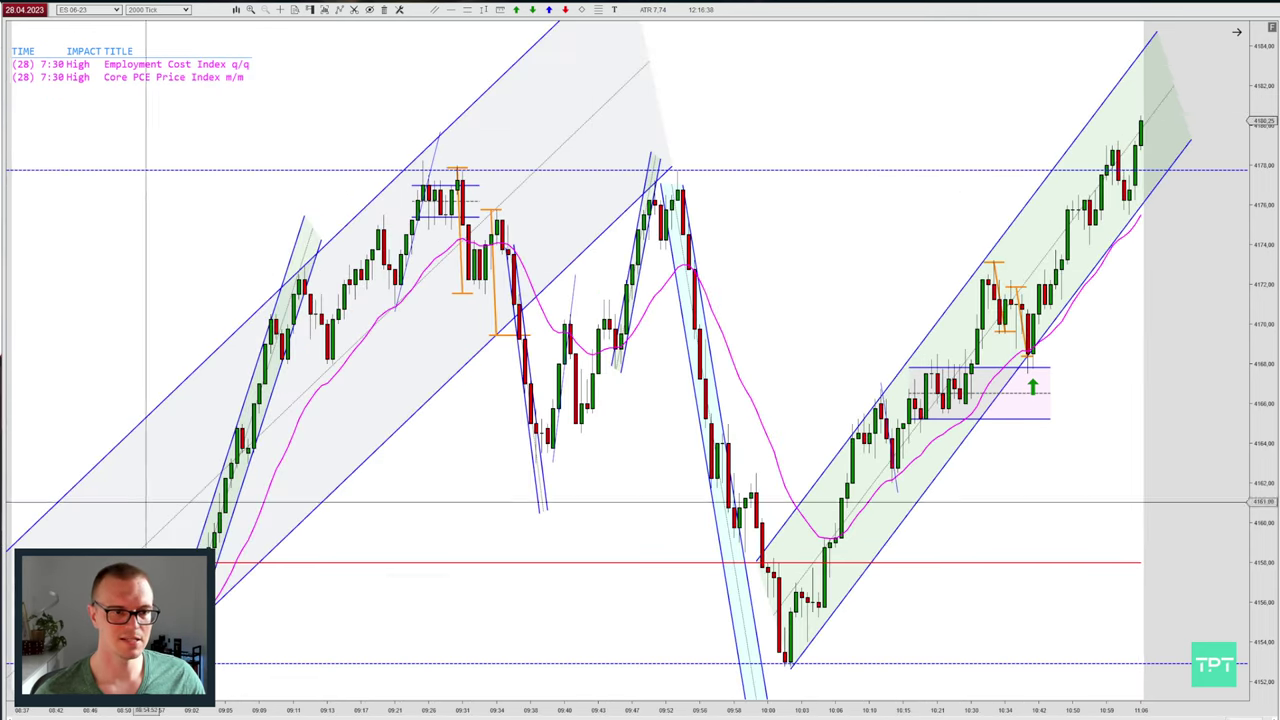
key("ctrl+Up")
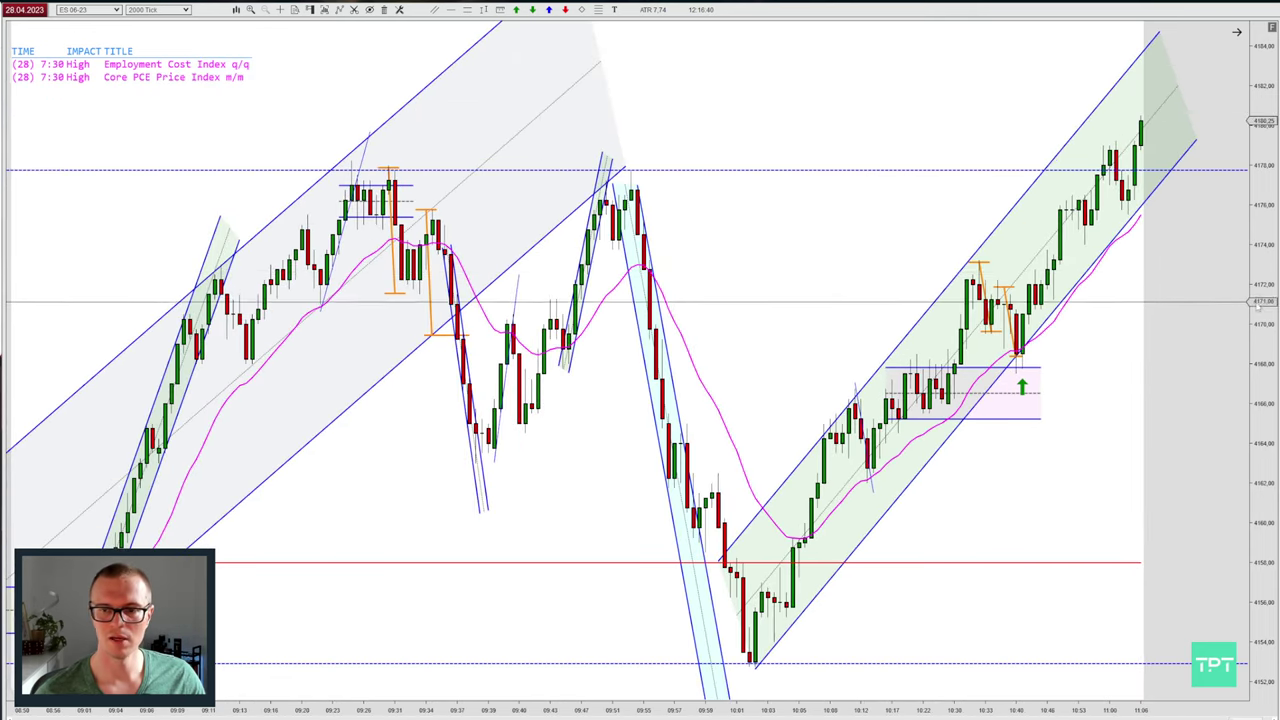
left_click_drag(1257, 304, 1257, 374)
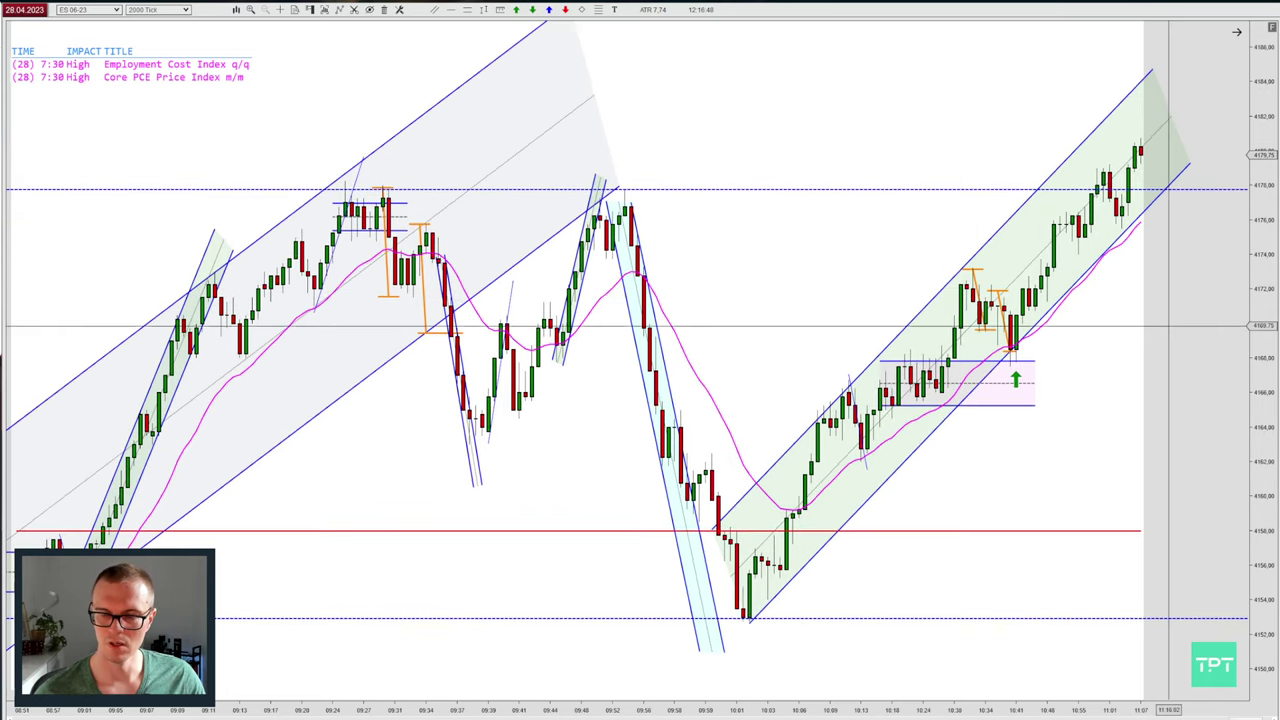
key("ctrl+Up")
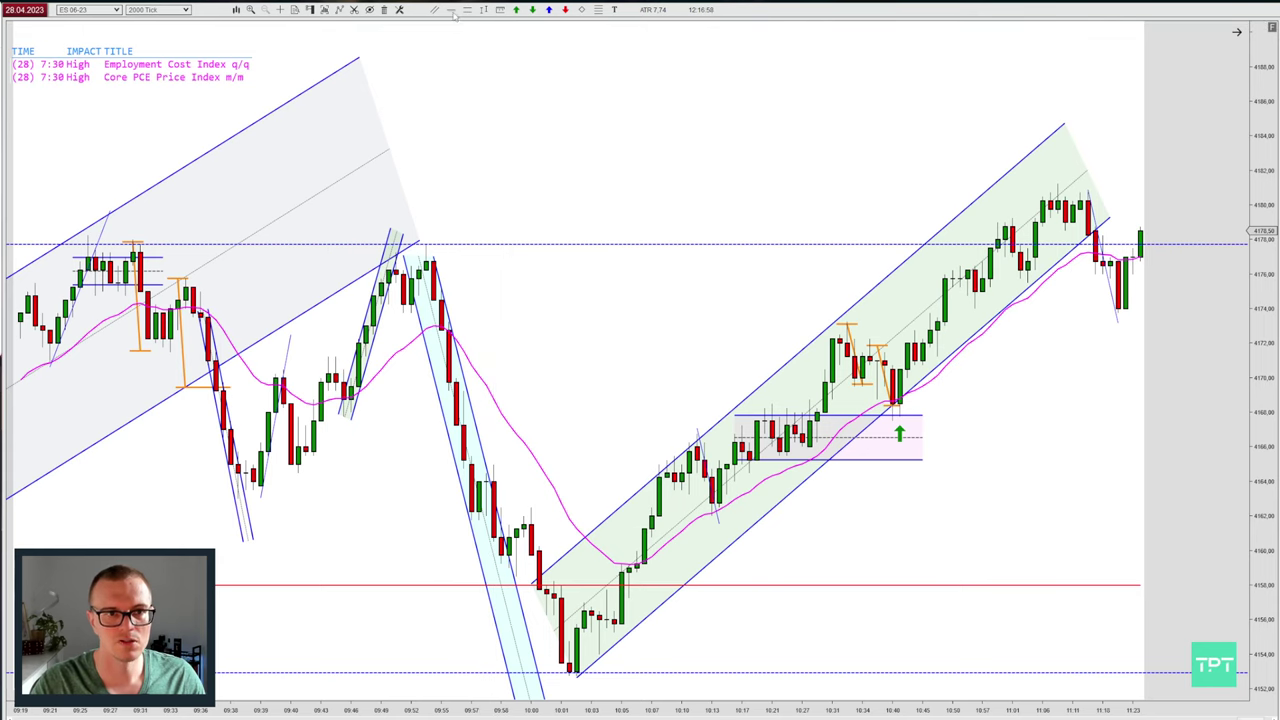
left_click(962, 200)
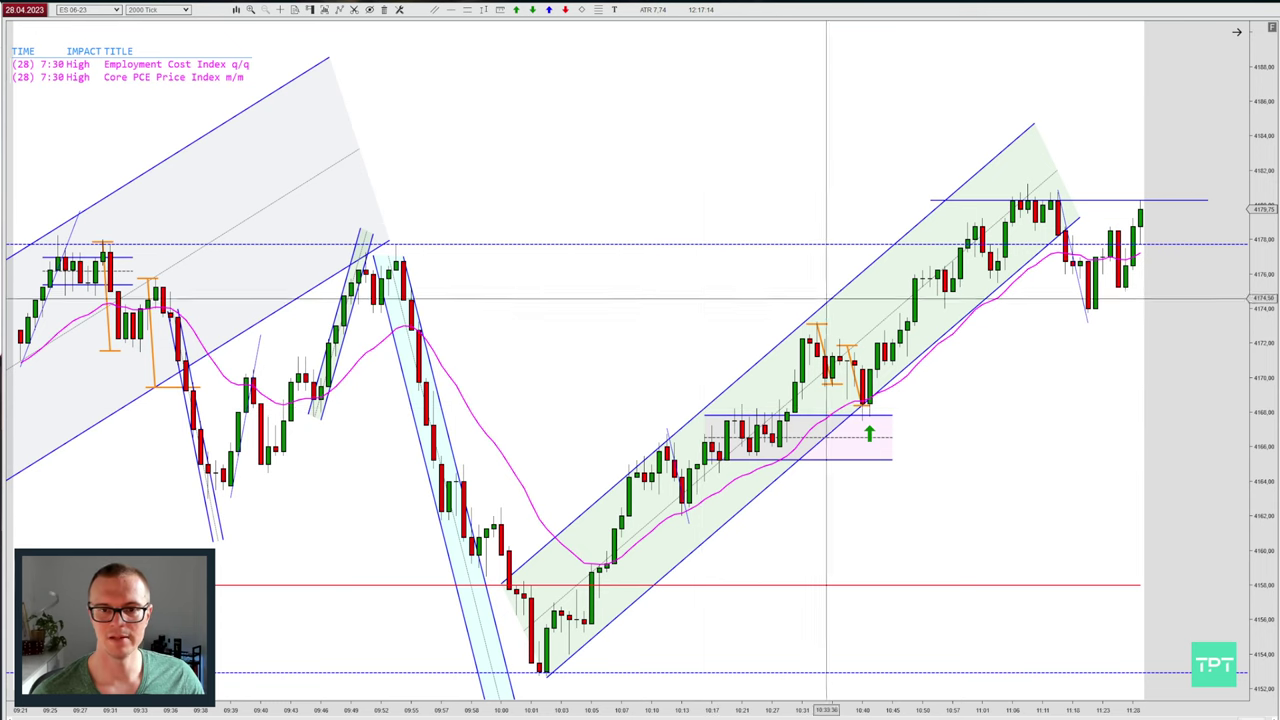
Lengthen the green channel along its slope so its lower line reaches about 4182.
left_click(830, 297)
left_click_drag(1057, 170, 1113, 121)
left_click(666, 474)
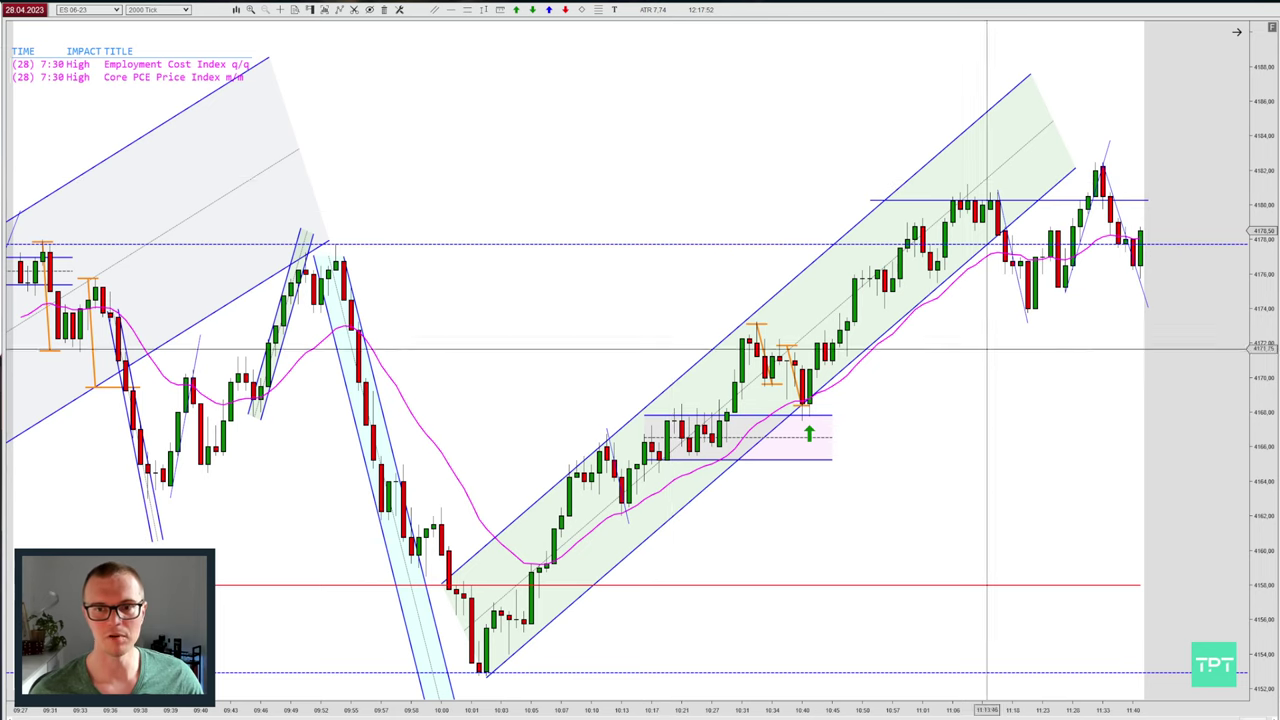
Mark the range from about 4180.25 down to 4175.25 and extend the green channel's lower line to about 4184.
left_click(870, 200)
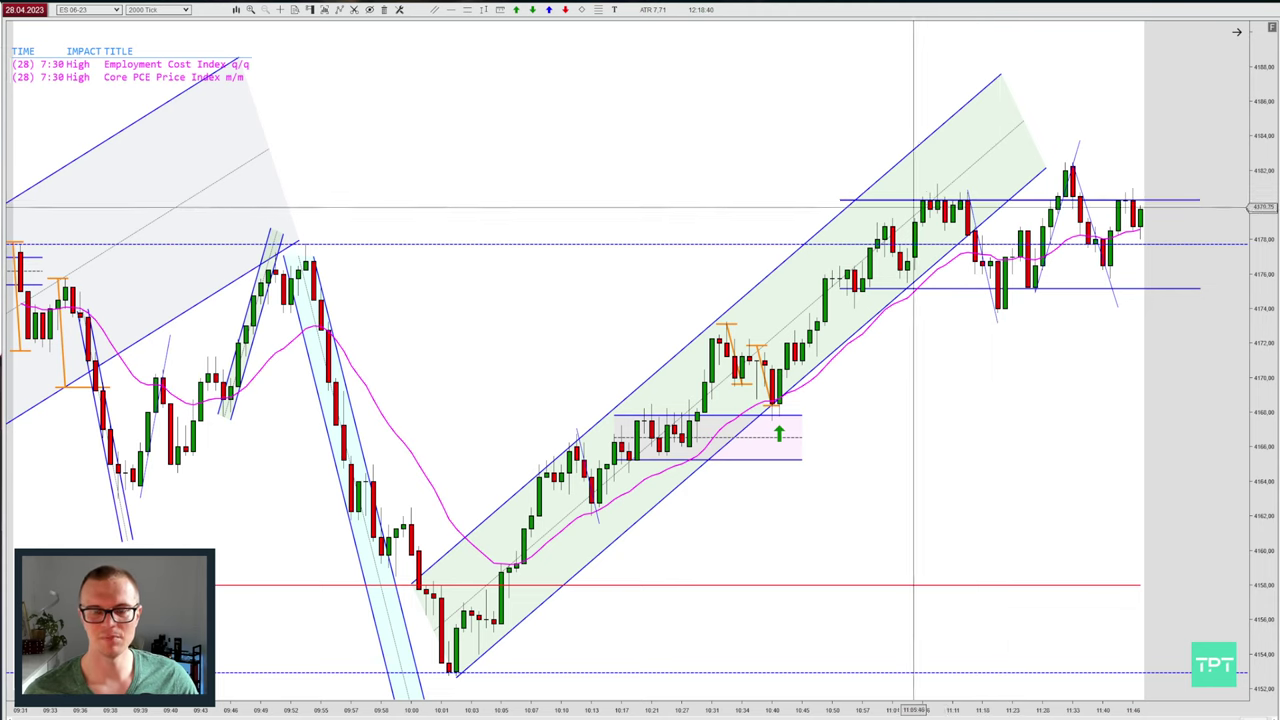
left_click(1032, 184)
left_click_drag(1026, 124, 1061, 93)
left_click(1050, 365)
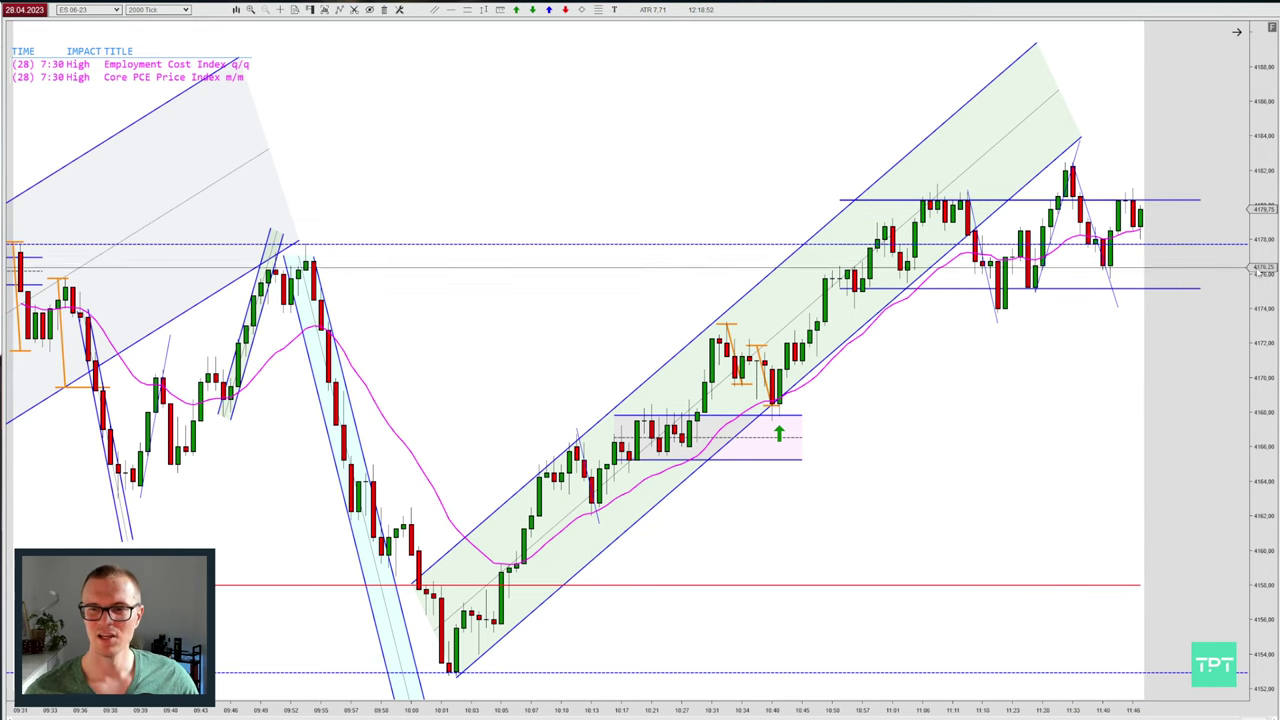
Draw a narrow rising channel along the latest rally, with its lower line from about 4178 to 4187.50.
left_click_drag(1260, 270, 1260, 357)
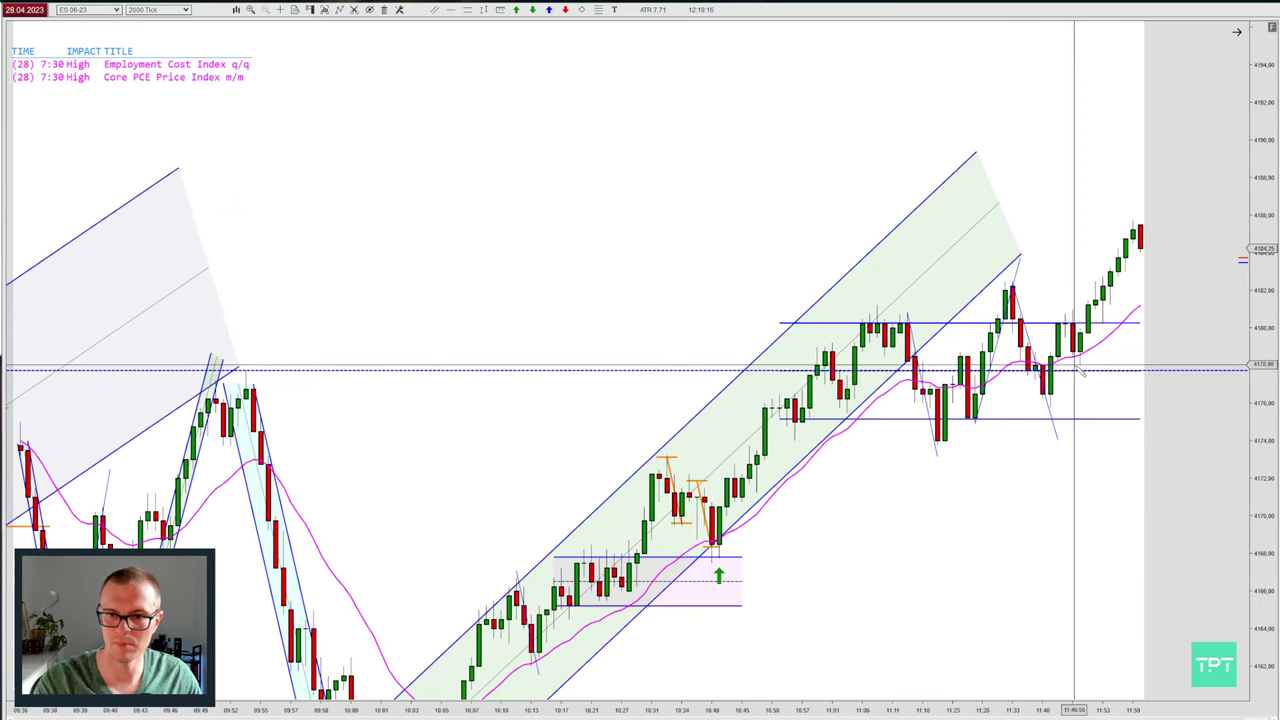
left_click(1074, 365)
left_click(1170, 184)
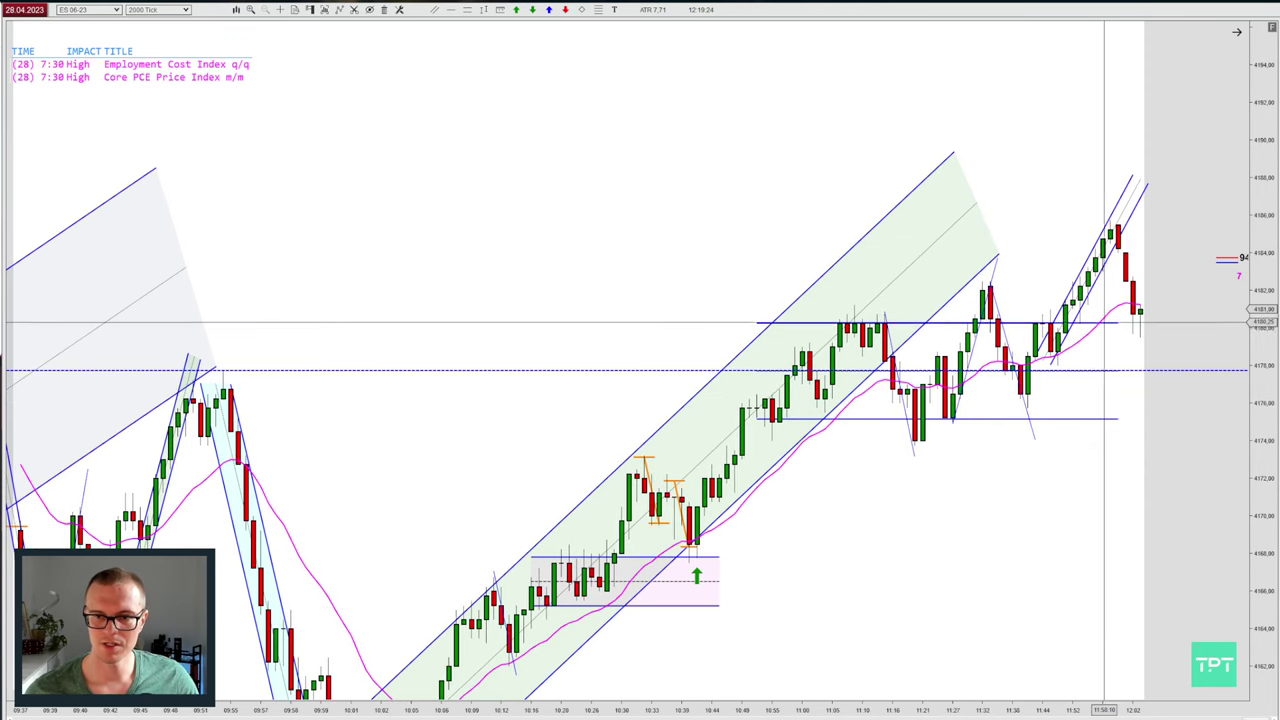
Extend the 4175.25–4180.25 range beyond the newest bar and fill it light yellow.
left_click(1100, 420)
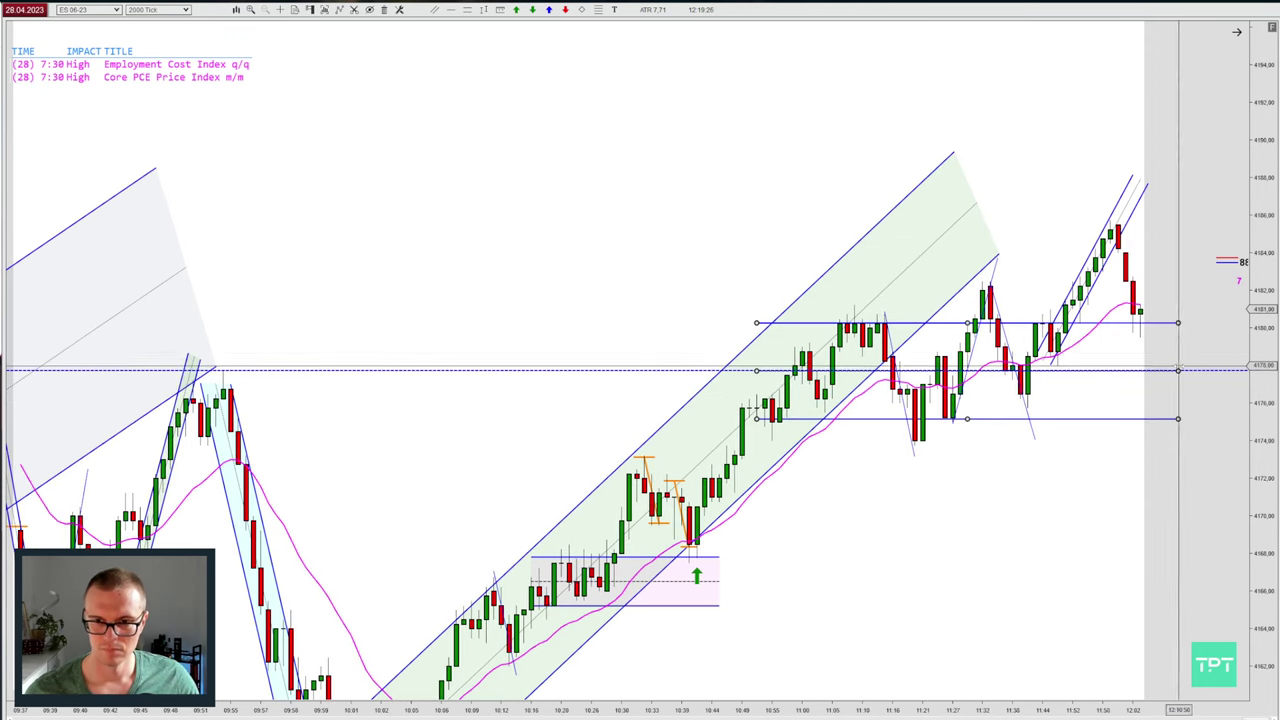
key("Escape")
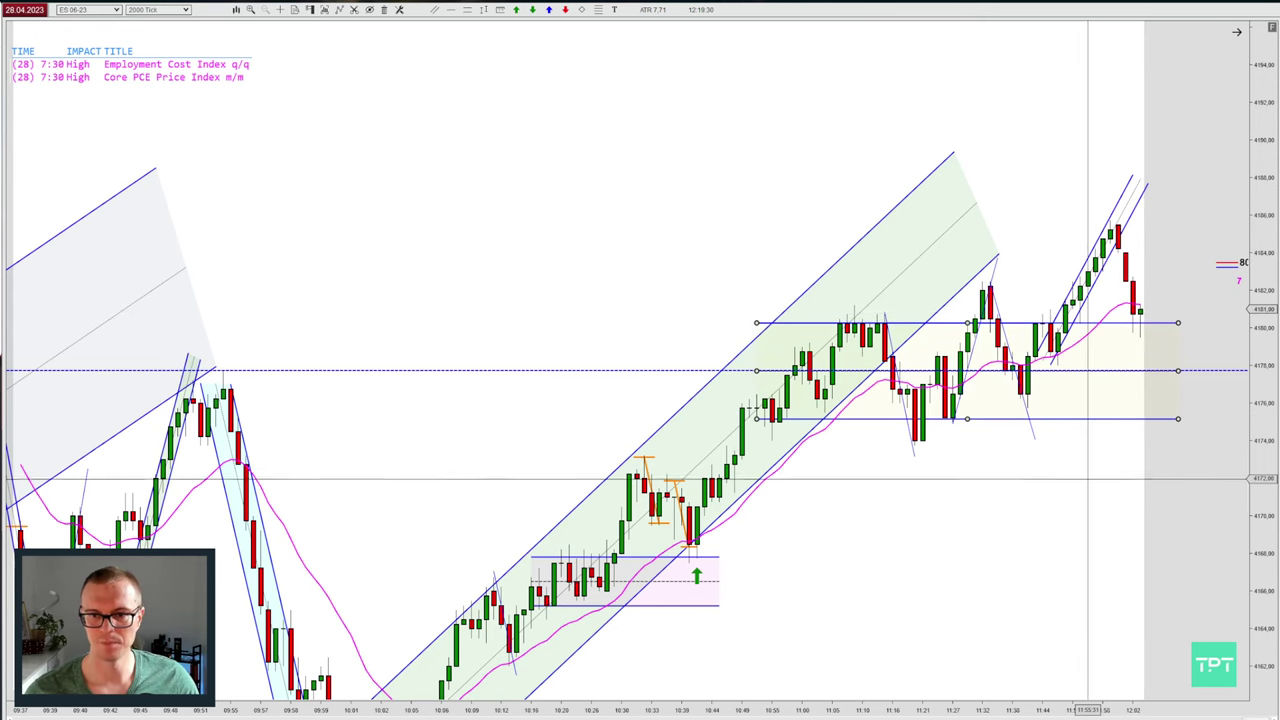
left_click(1088, 479)
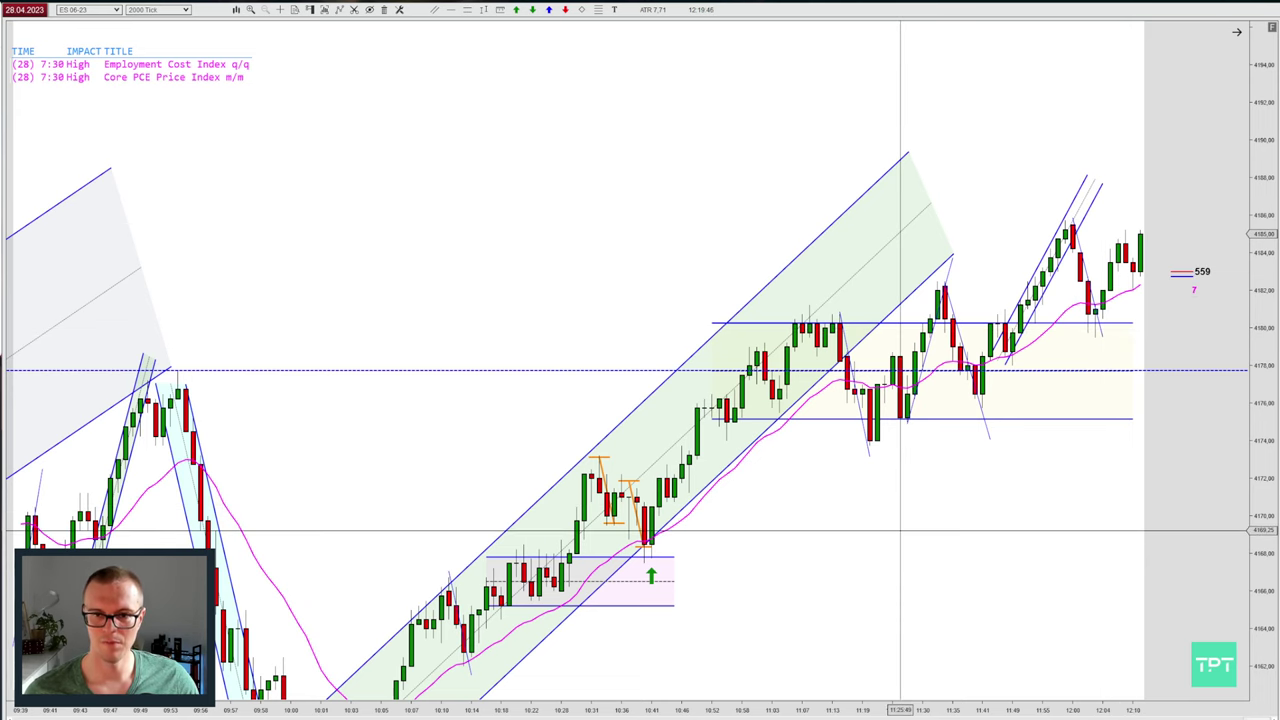
Delete the yellow range and draw a rising channel from the 11:20 low, with its lower line from about 4173.75 to 4184.25.
left_click(1050, 418)
key("Delete")
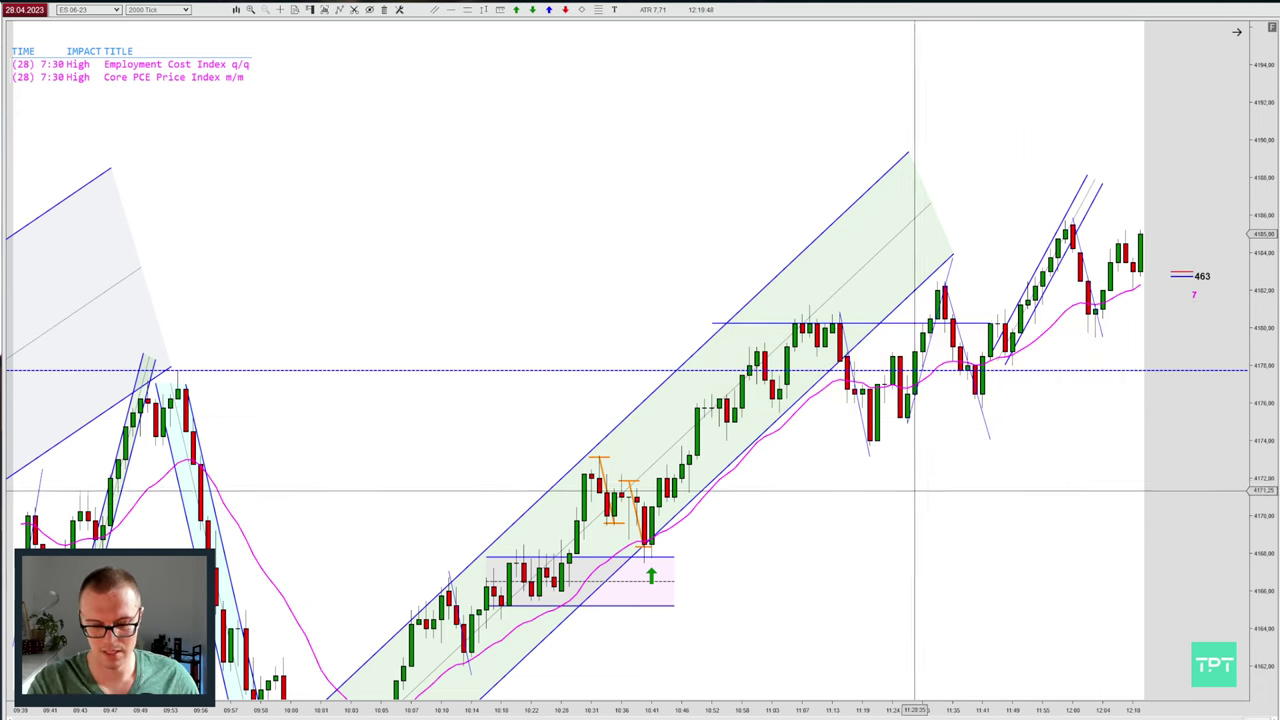
left_click_drag(866, 450, 1242, 264)
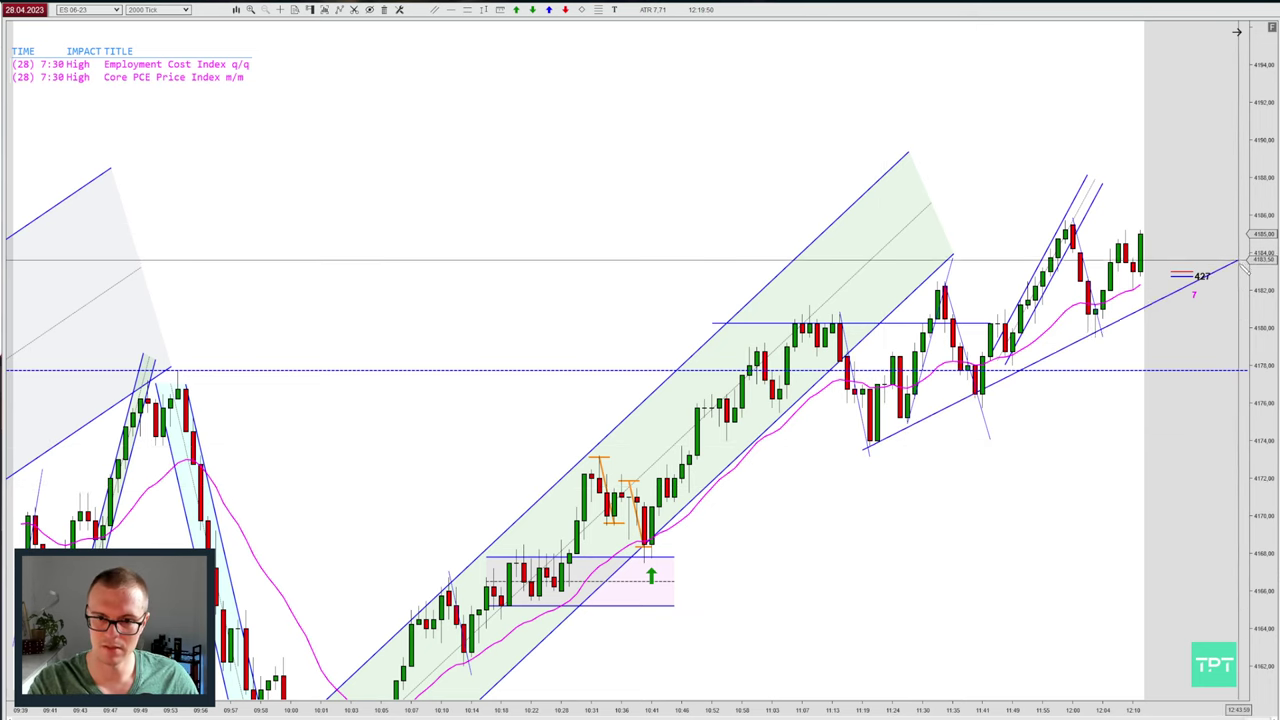
left_click(1230, 252)
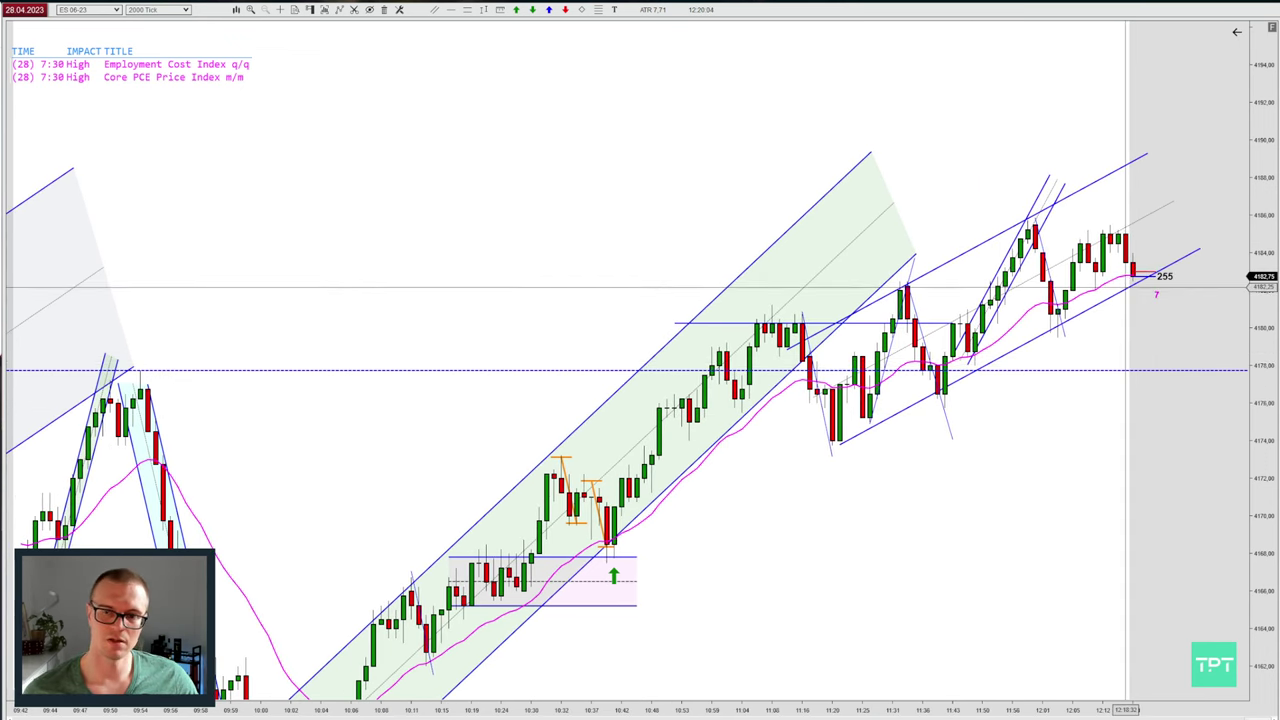
Fill the new rising channel light cyan and extend its lower line to about 4185.50.
left_click(1116, 295)
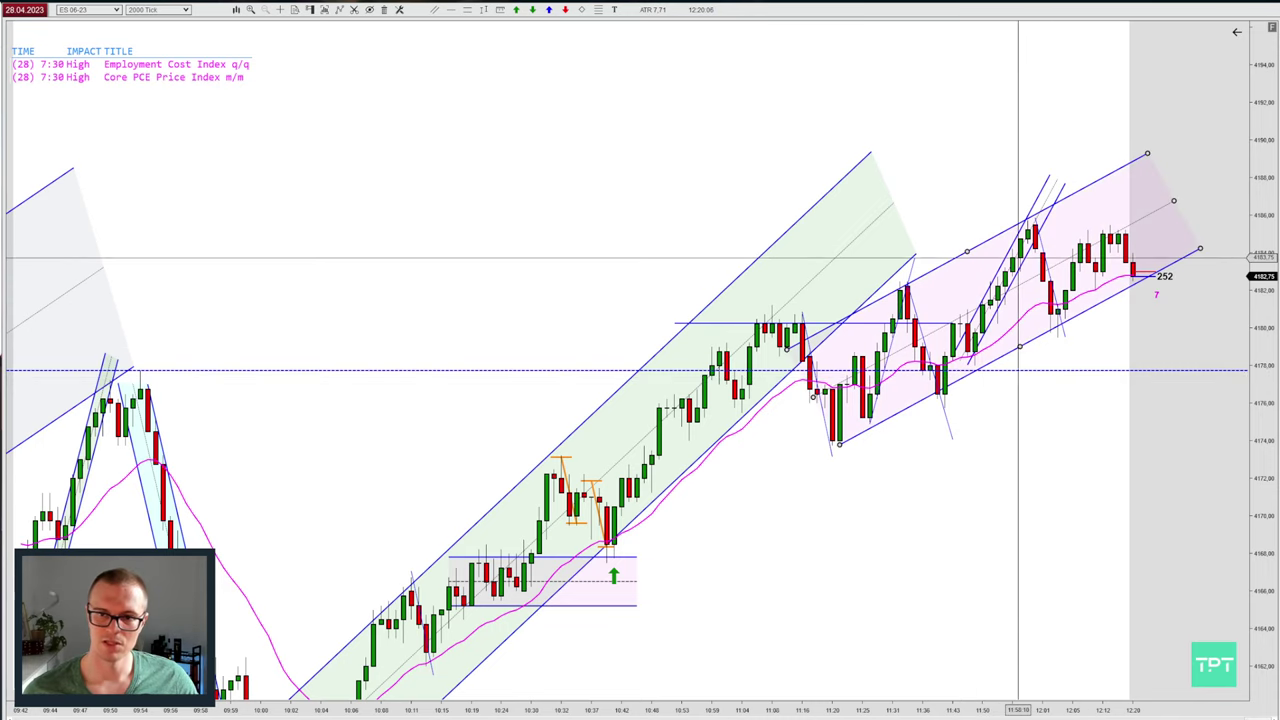
key("c")
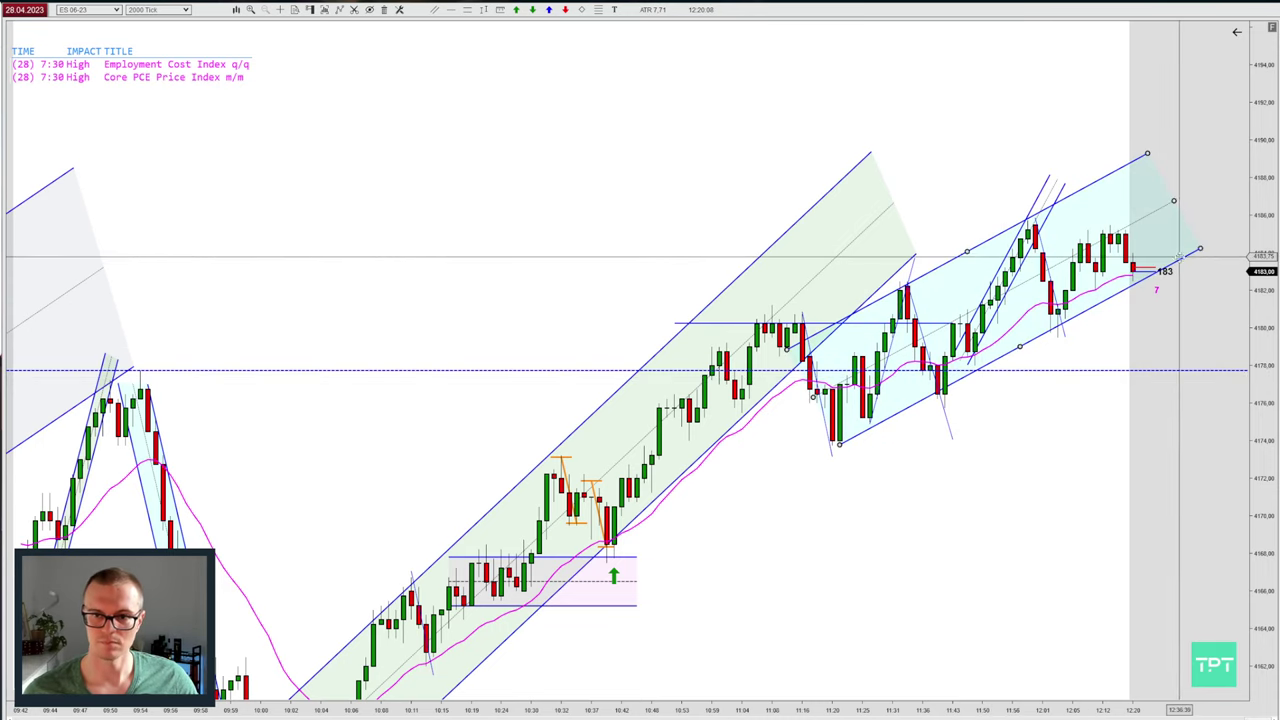
left_click_drag(1200, 249, 1238, 222)
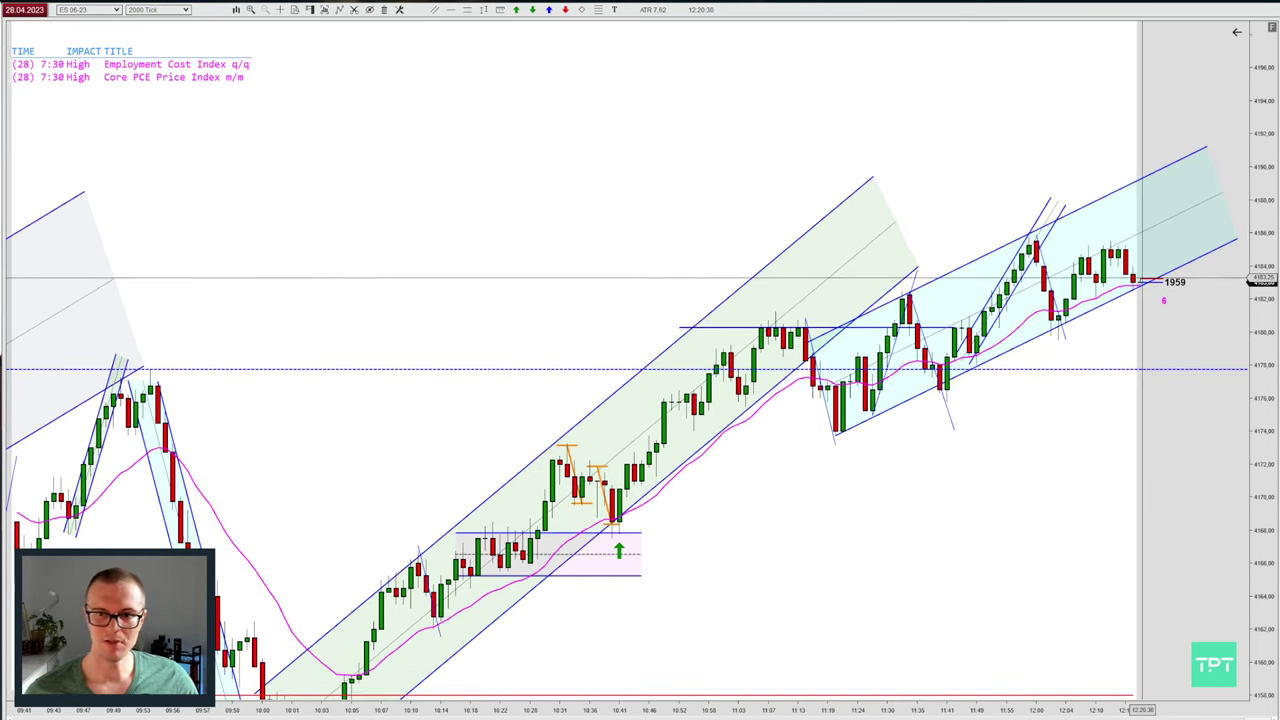
Examine the whole annotated session, from the pre-market bars and first trade to the newest bar.
key("ctrl+Down")
scroll(1186, 447, "down", 5)
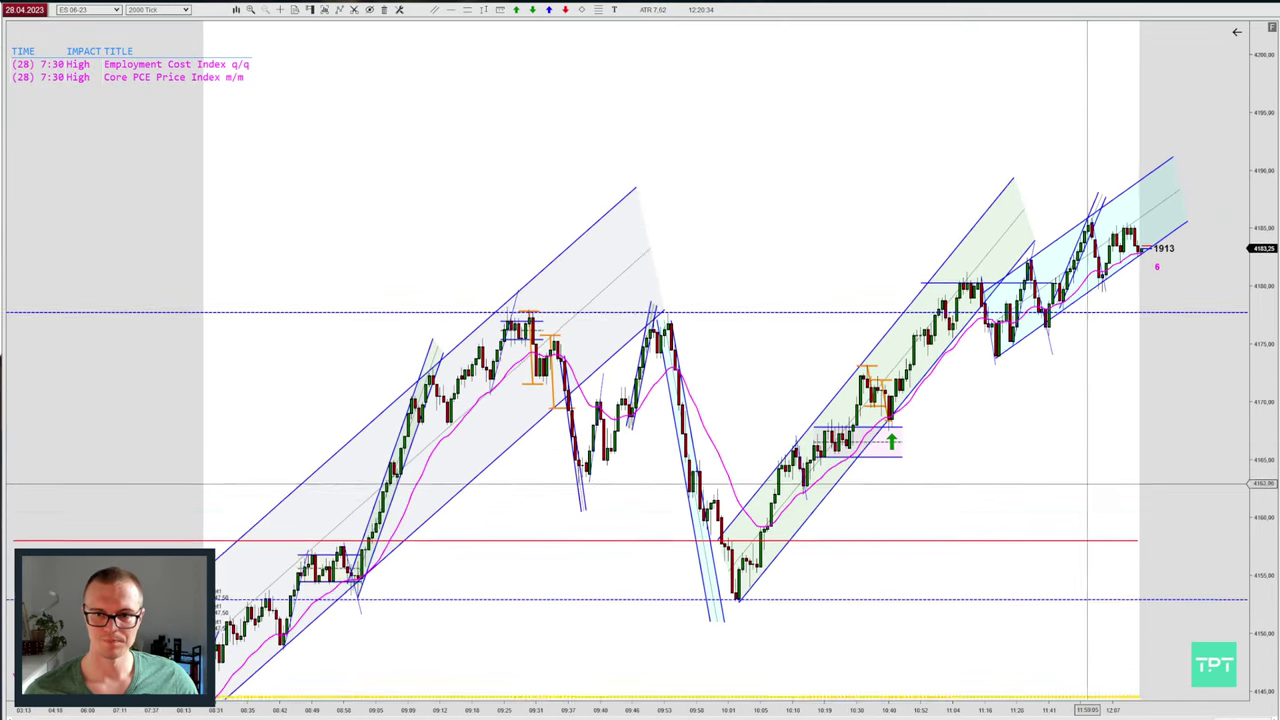
scroll(1083, 538, "down", 2)
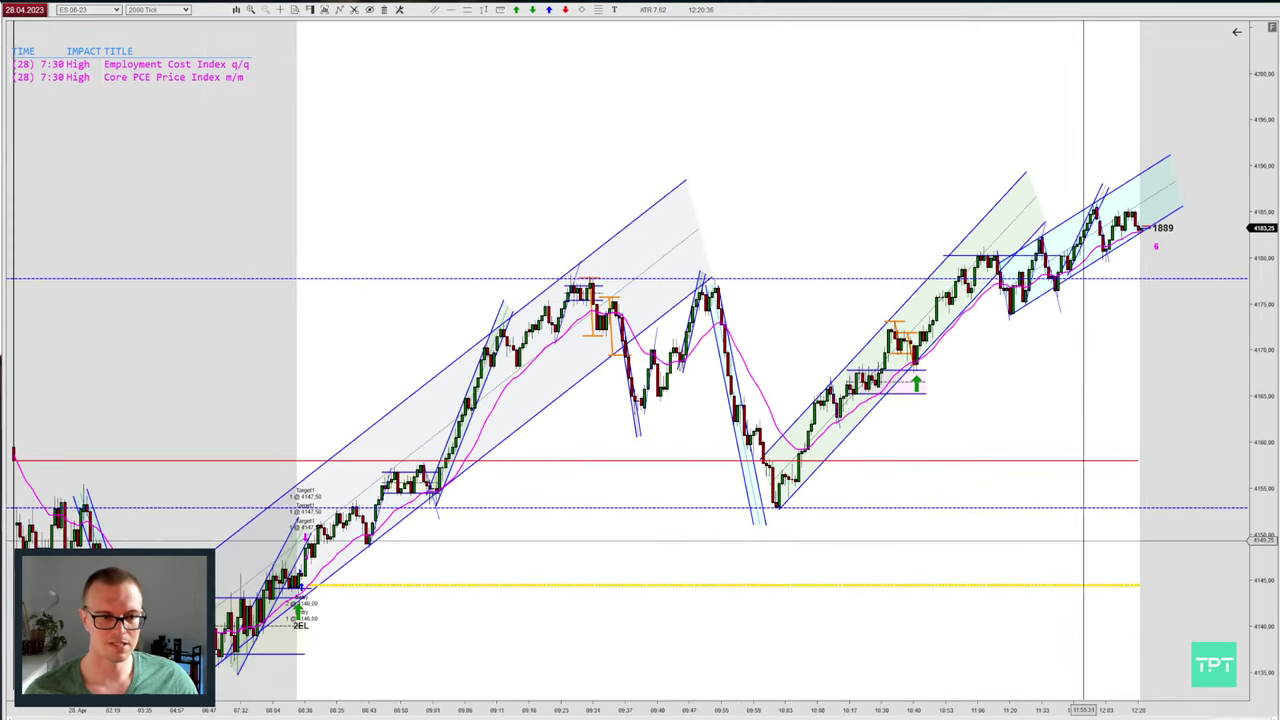
scroll(1077, 531, "up", 2)
scroll(1040, 525, "down", 1)
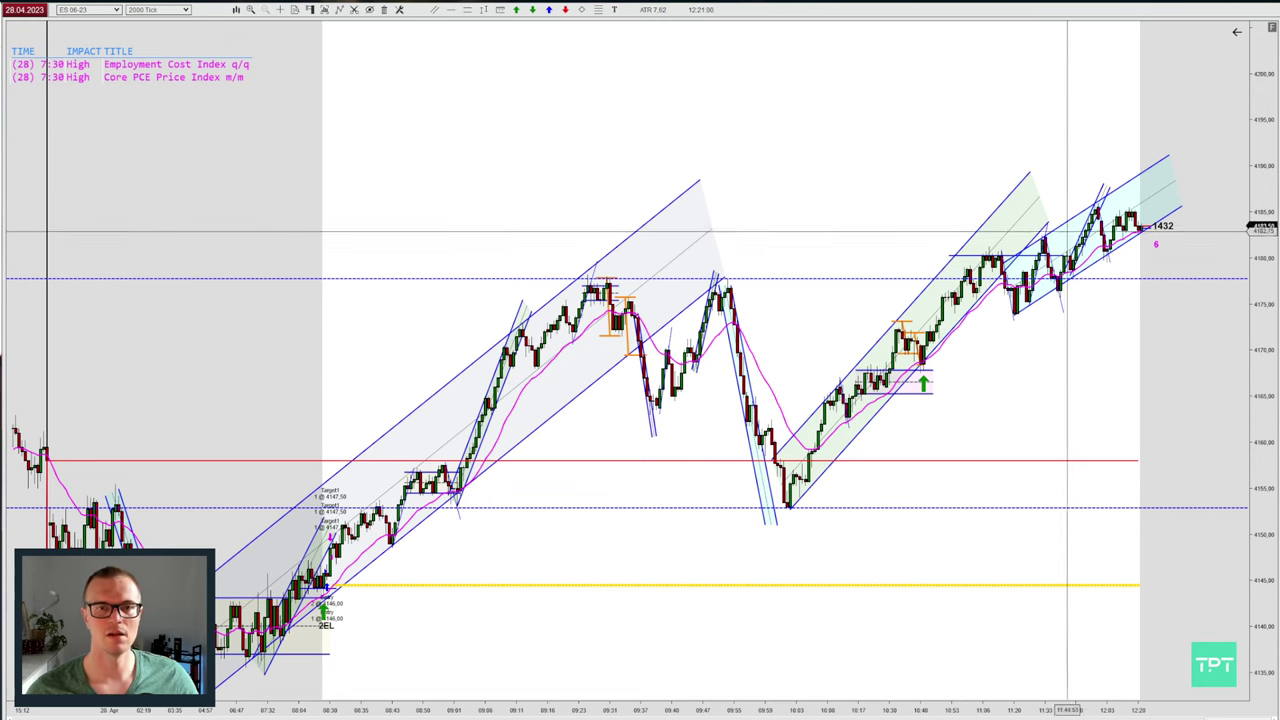
Examine the green rising channel from the 10:01 low, its range and long entry, and the cyan channel up to the newest bar.
scroll(971, 338, "up", 3)
scroll(812, 361, "down", 1)
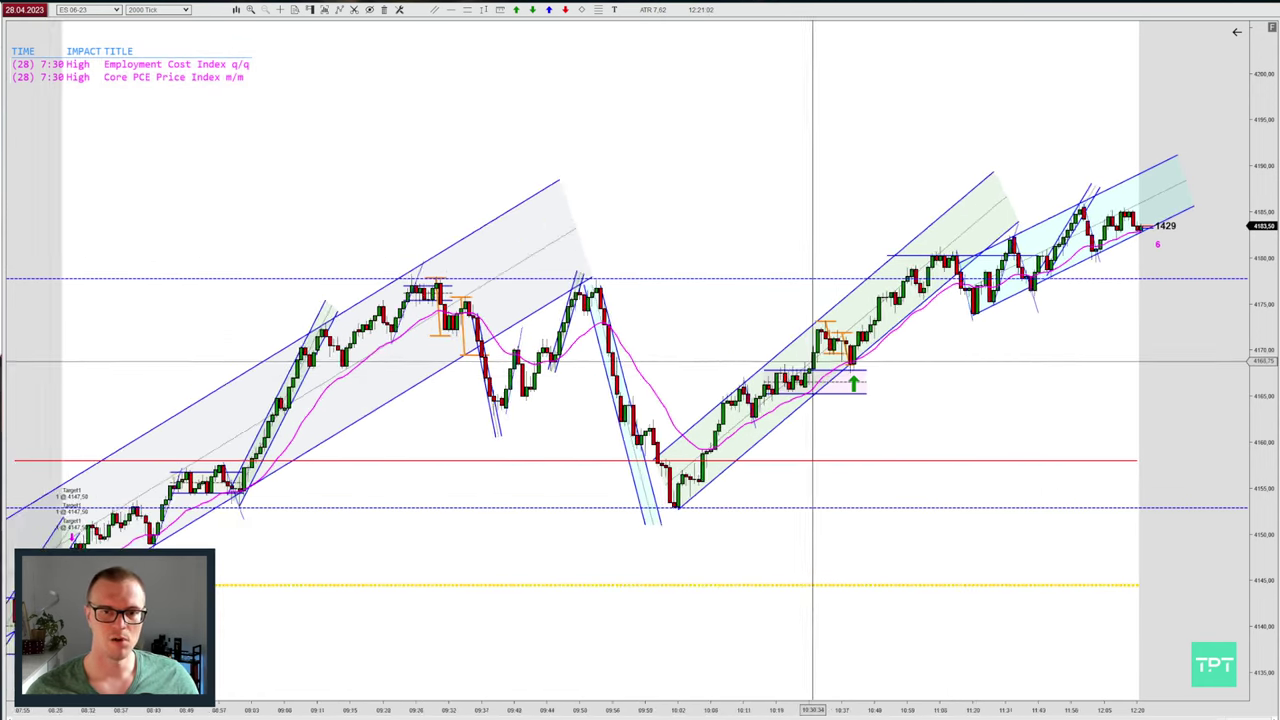
scroll(812, 362, "down", 3)
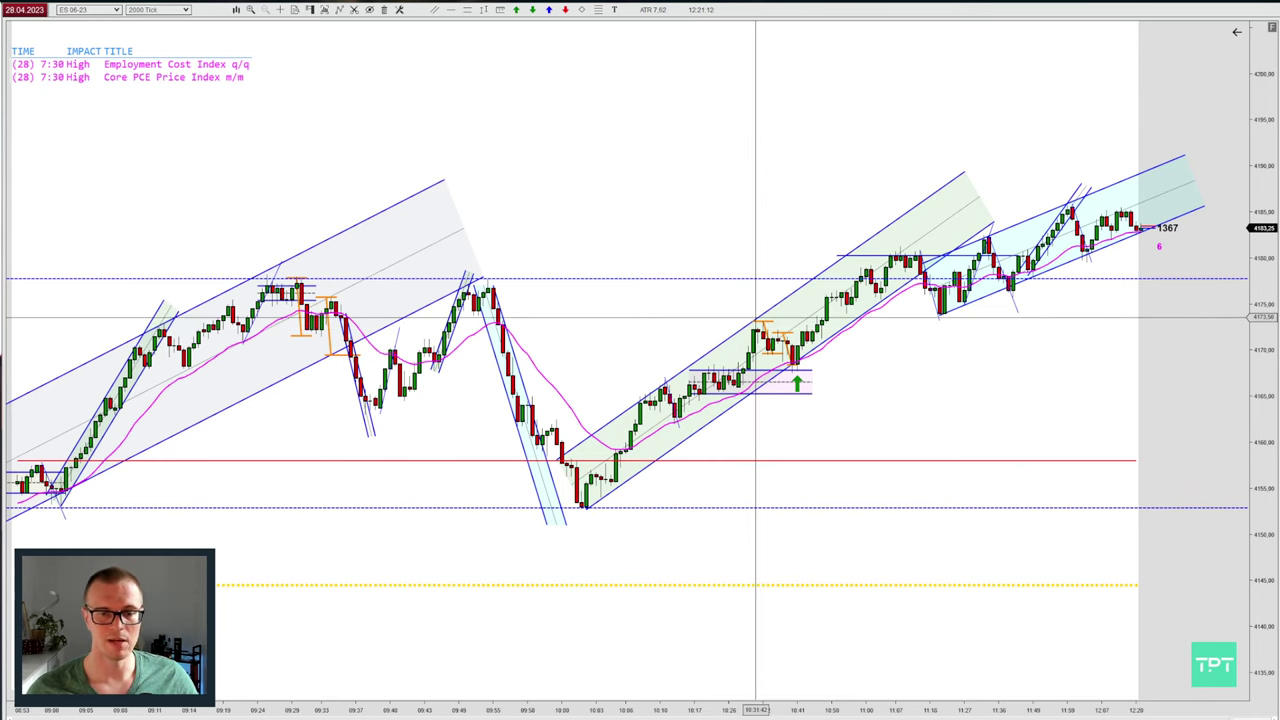
key("ctrl+Up")
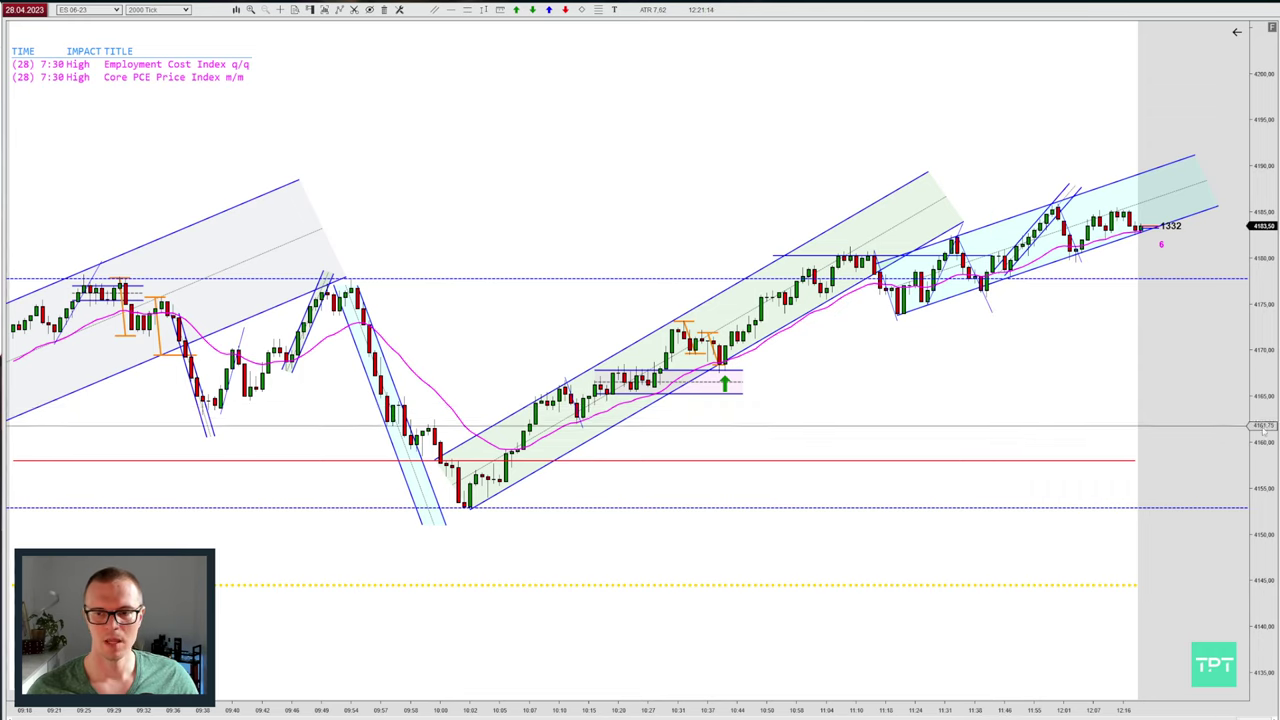
scroll(900, 350, "up", 3)
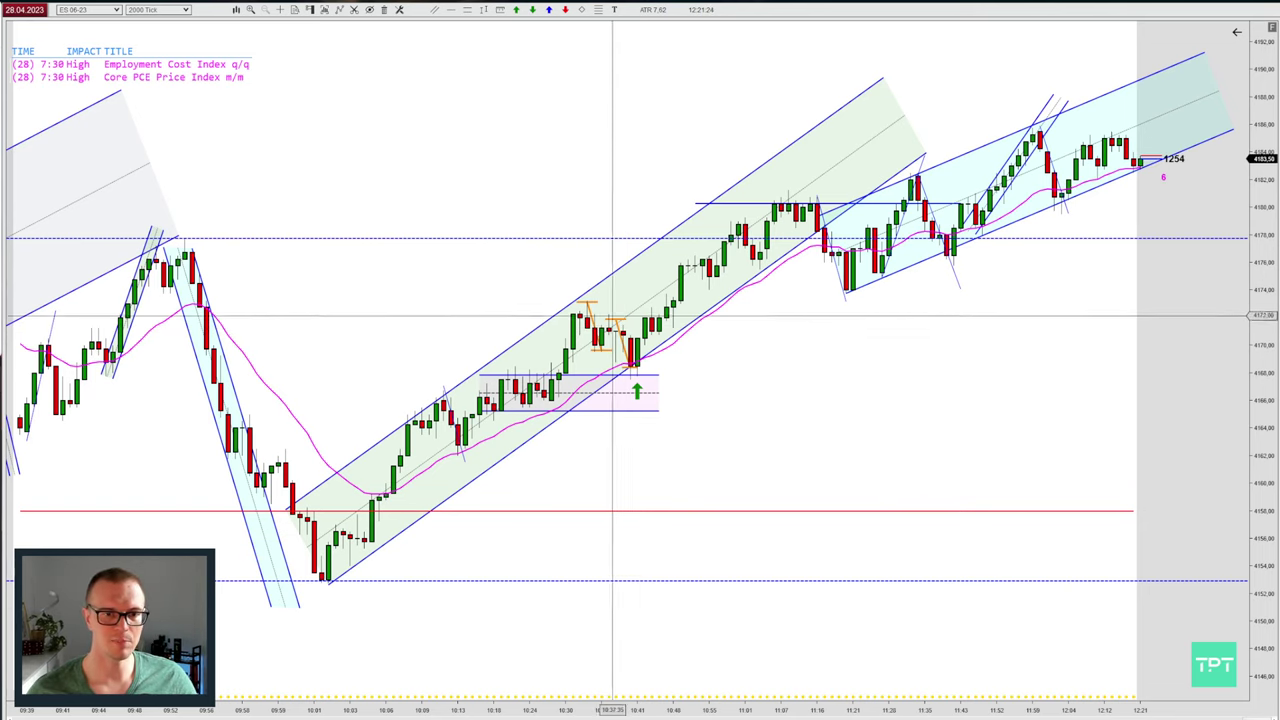
Review the broader session again with a compressed price scale, from the first long trade through both large rising channels to the live bar.
key("ctrl+Down")
key("ctrl+Down")
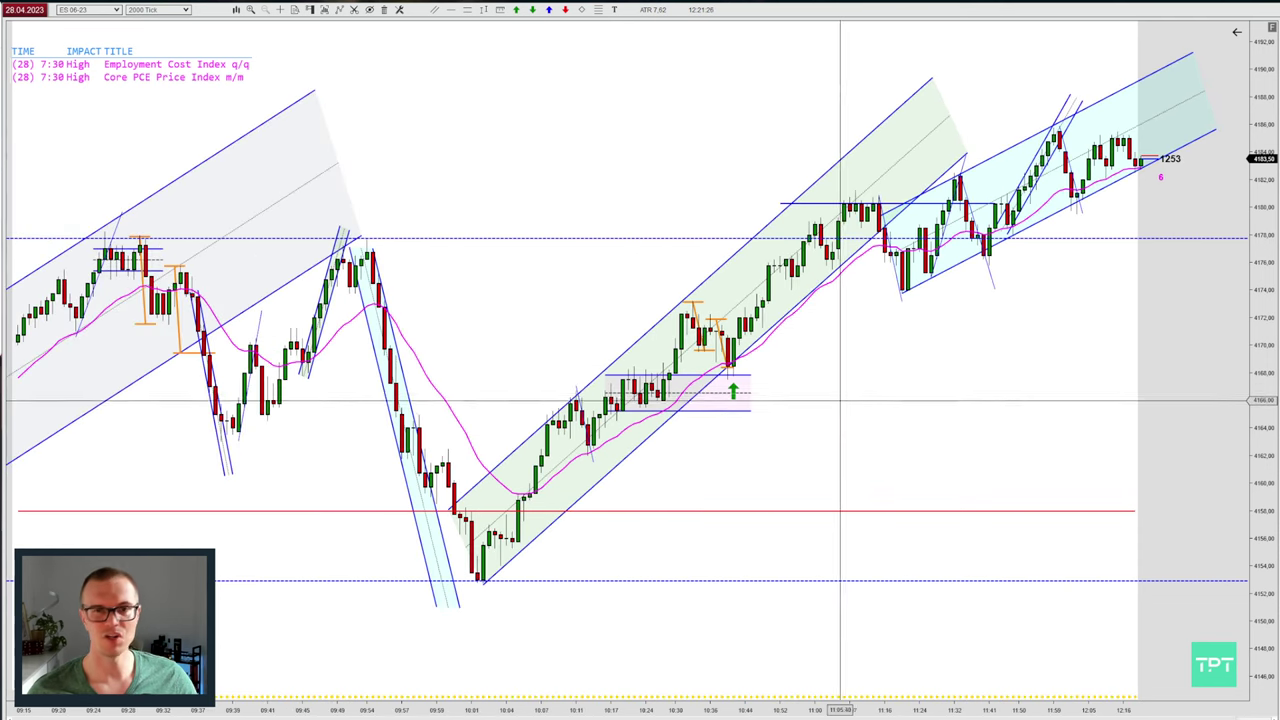
scroll(830, 412, "up", 2)
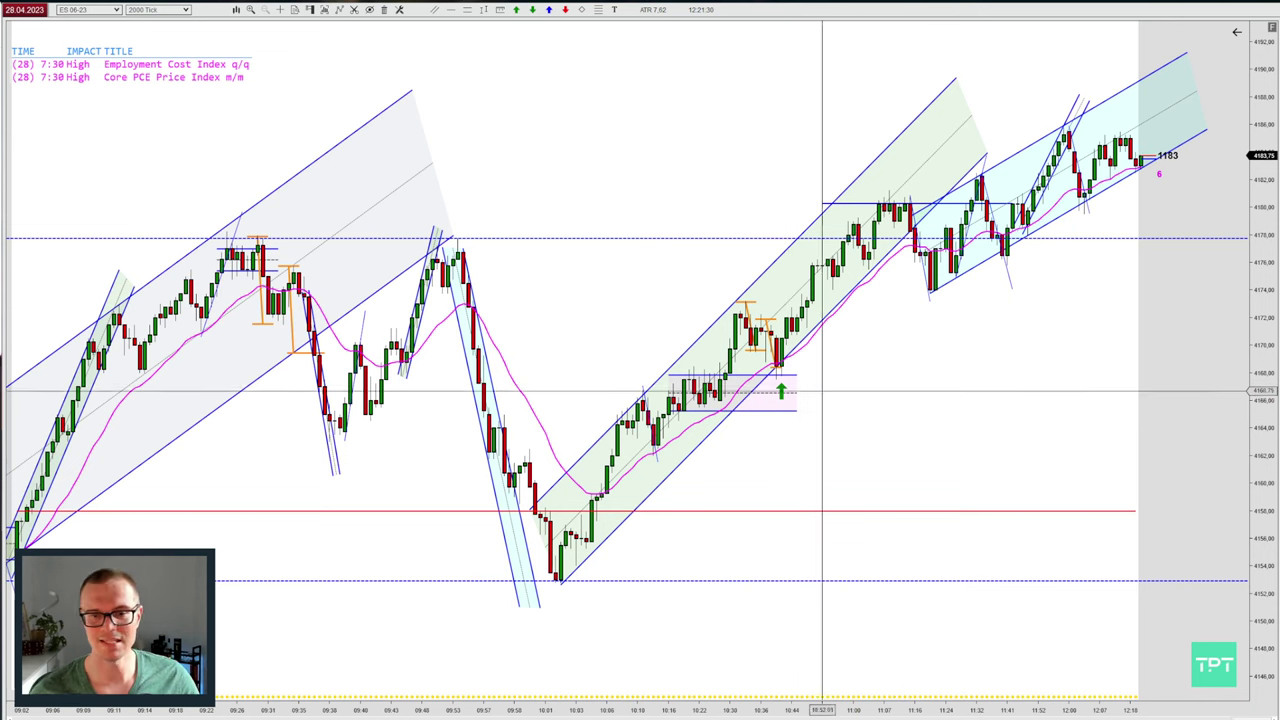
scroll(1007, 346, "down", 2)
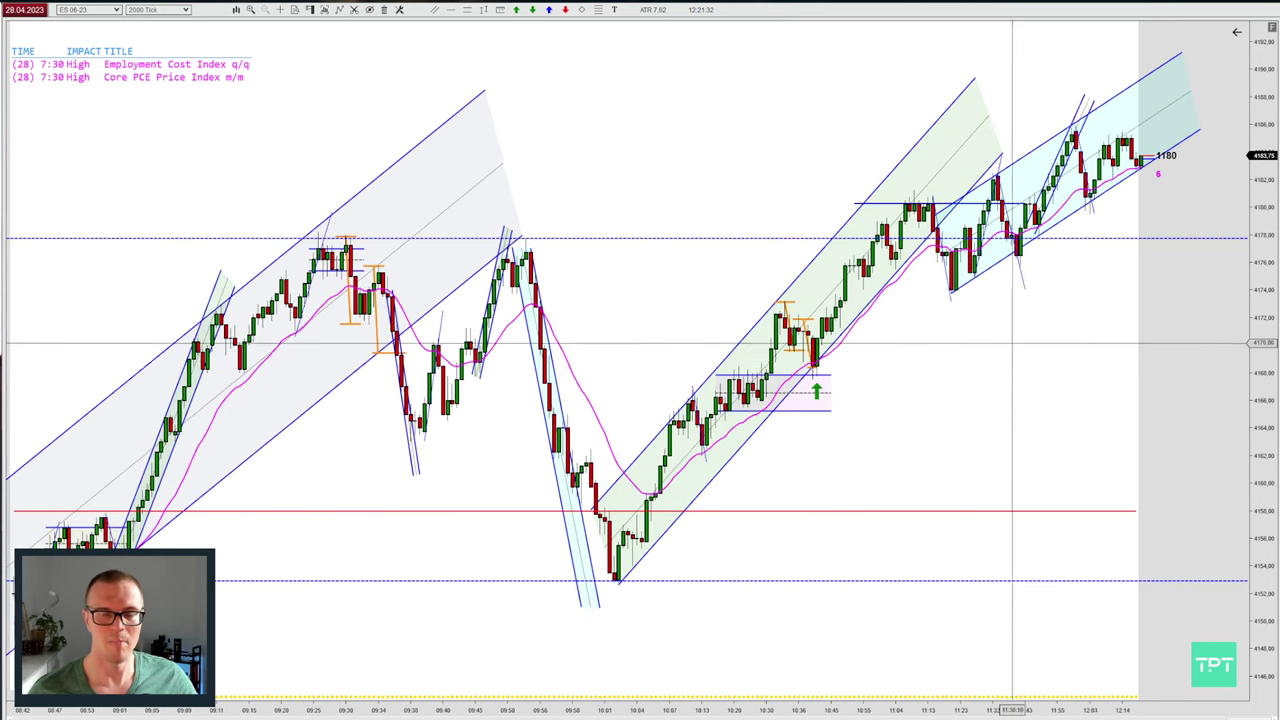
left_click_drag(1250, 327, 1247, 390)
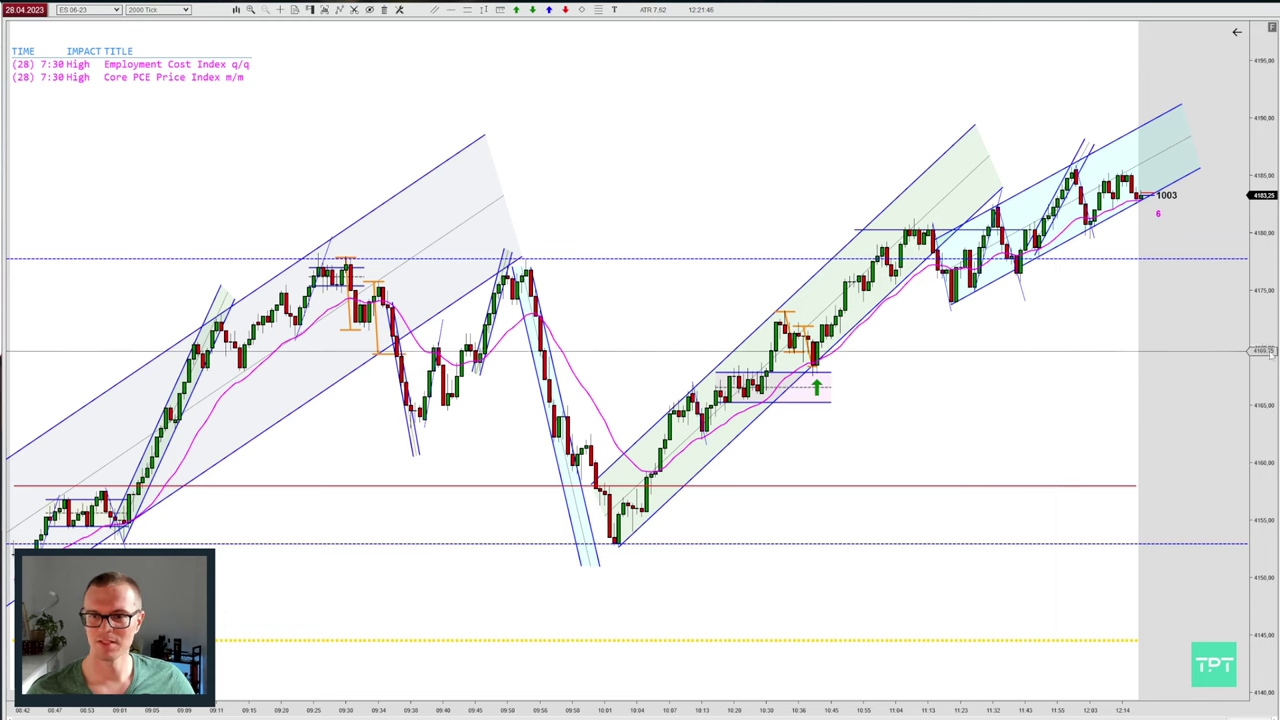
left_click_drag(1267, 325, 1267, 372)
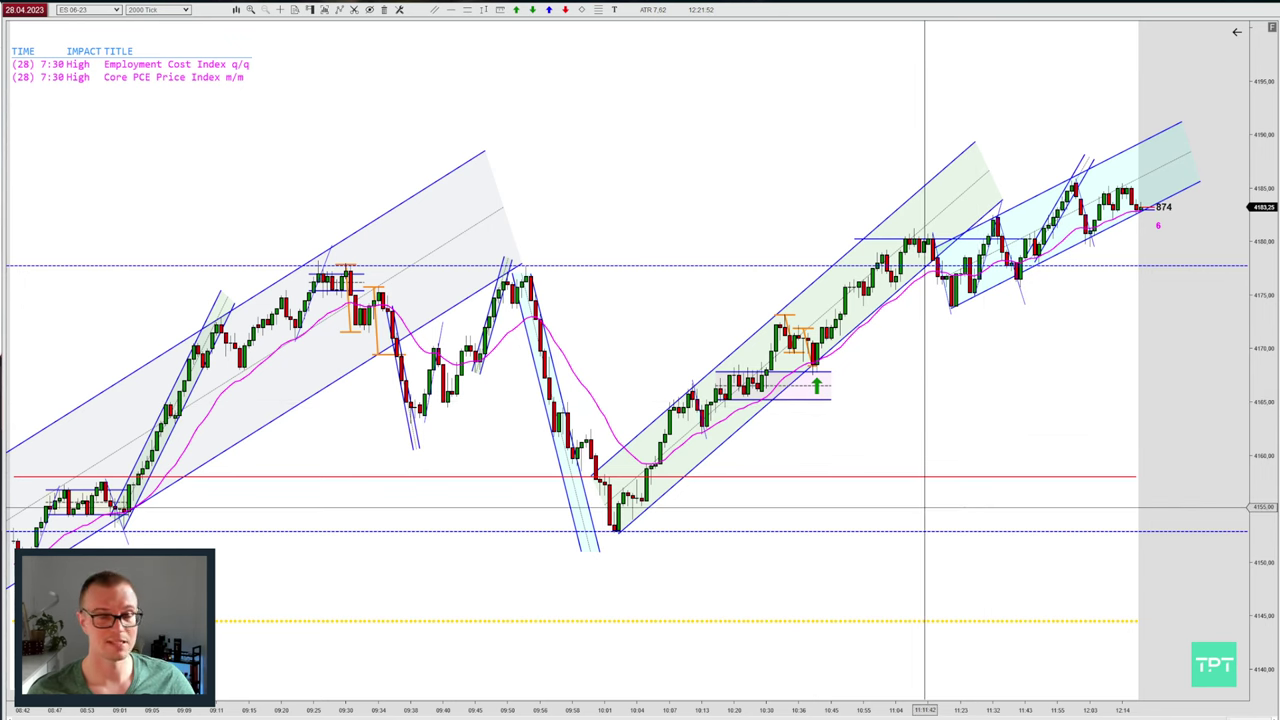
scroll(996, 393, "down", 2)
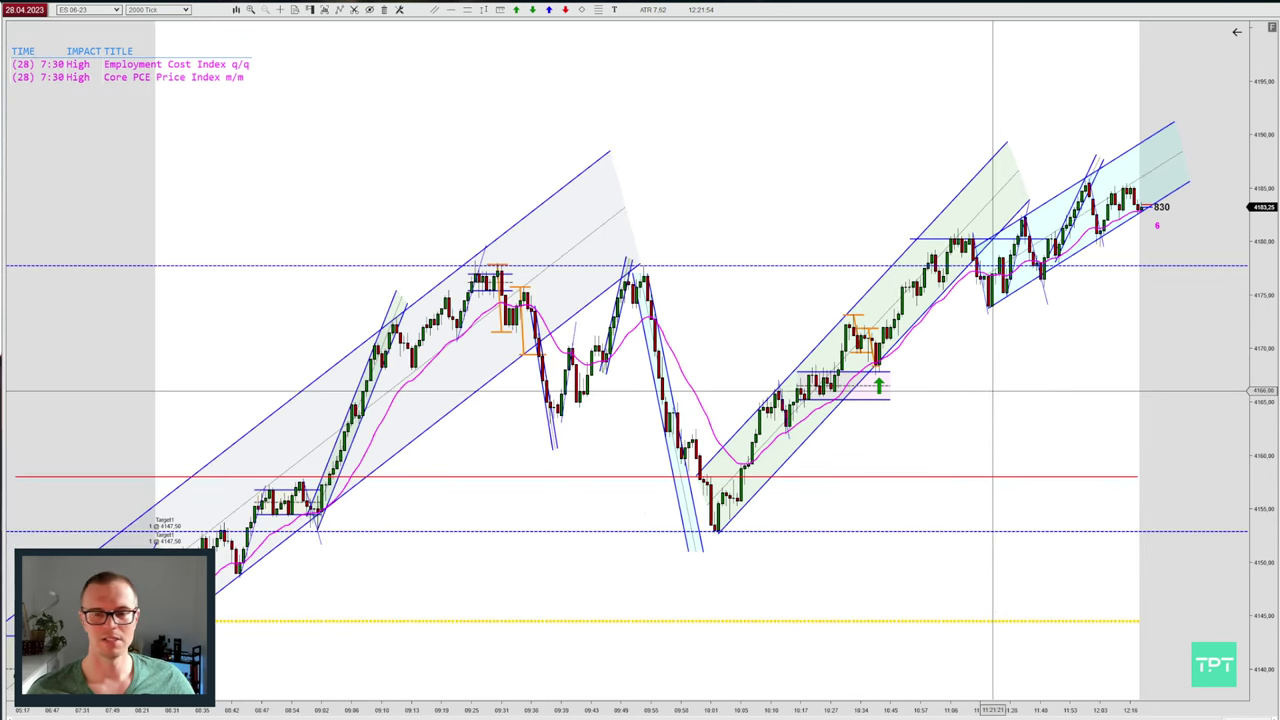
left_click_drag(1250, 336, 1245, 424)
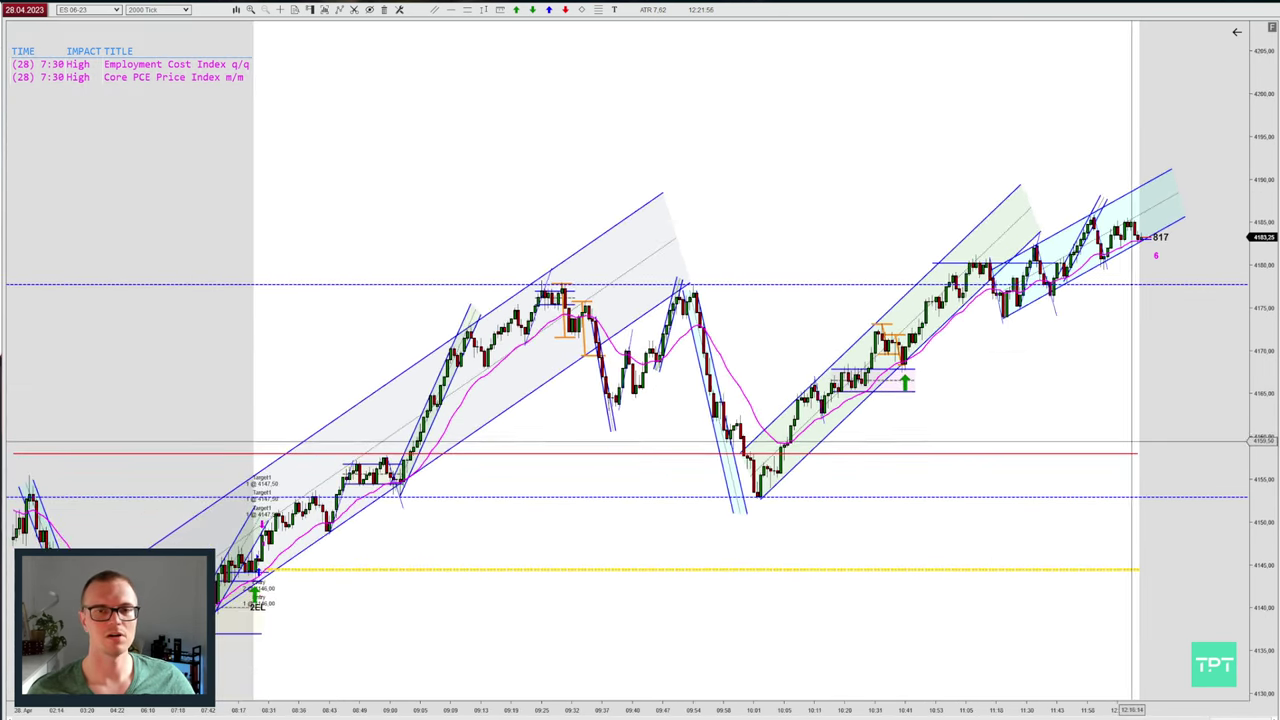